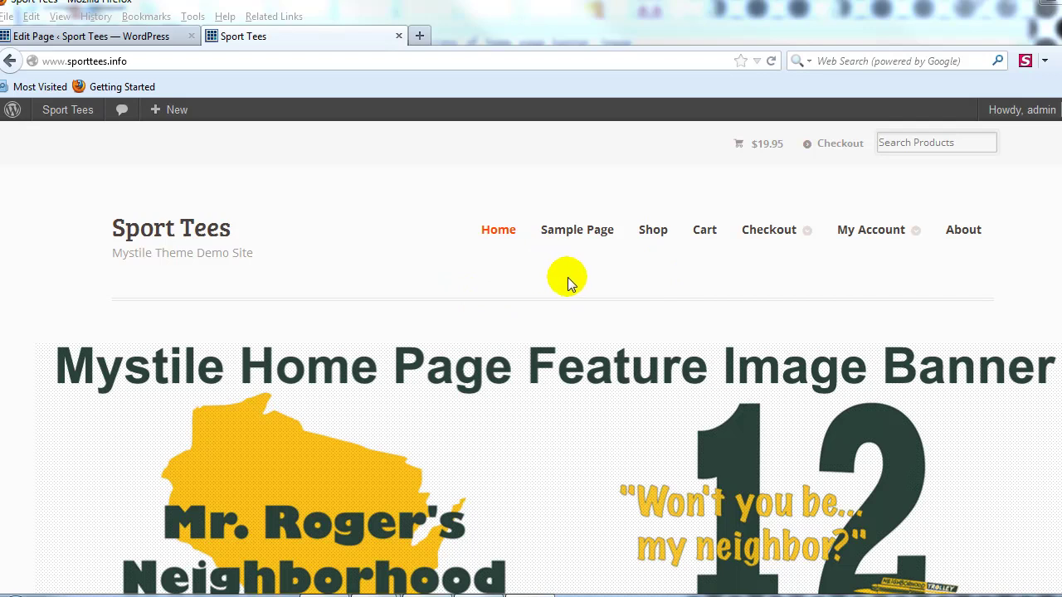
# Step: Examine the store's front page from the header and feature banner down through Recent Products to the blog post and footer
pyautogui.scroll(-2, 620, 275)
pyautogui.scroll(1, 705, 300)
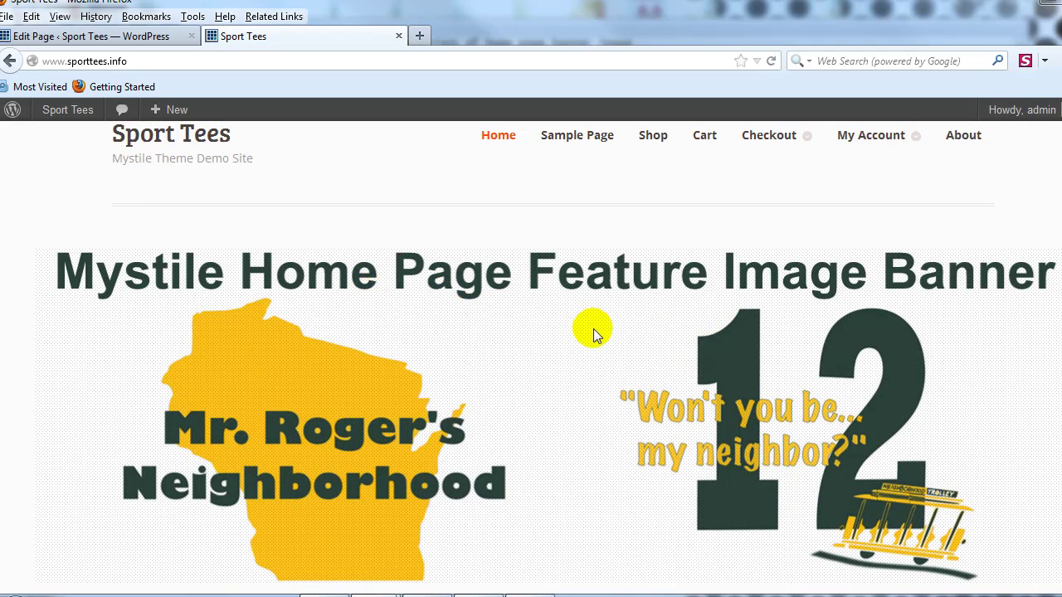
pyautogui.scroll(-5, 430, 323)
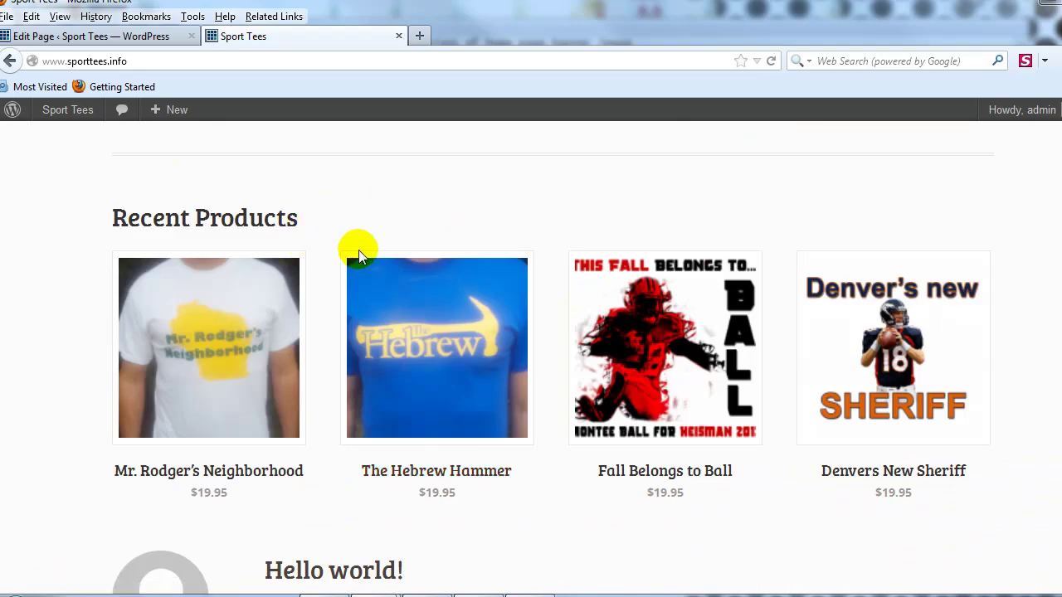
pyautogui.scroll(-3, 360, 256)
pyautogui.scroll(8, 372, 262)
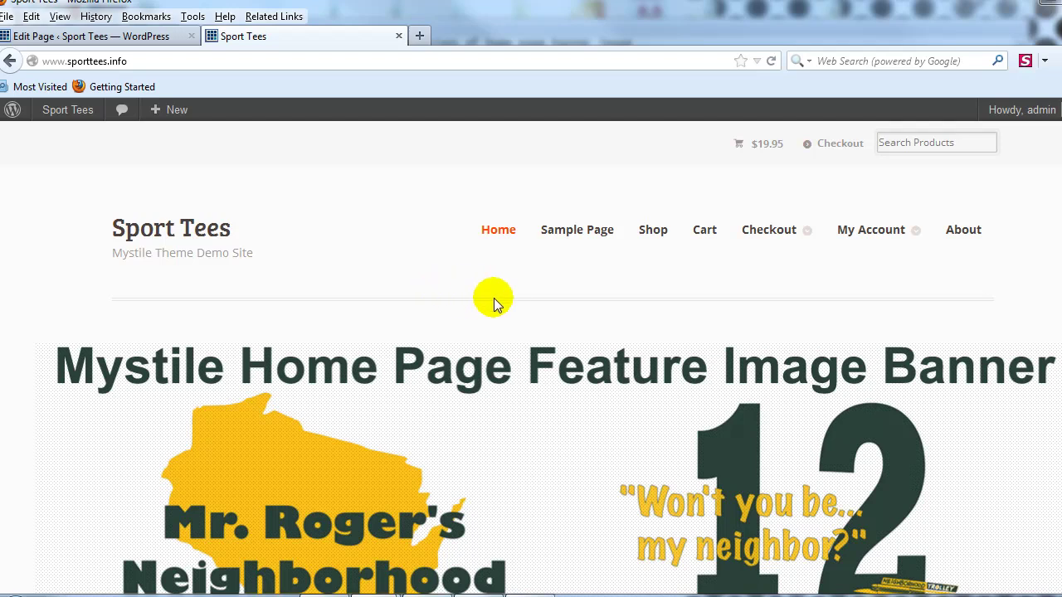
pyautogui.scroll(-2, 570, 318)
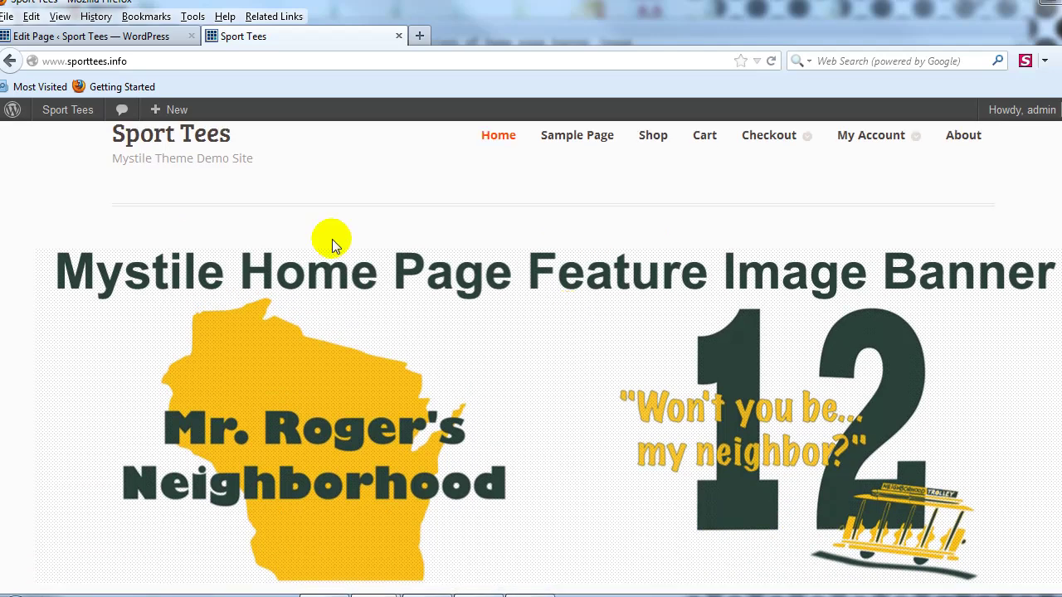
pyautogui.scroll(-5, 477, 333)
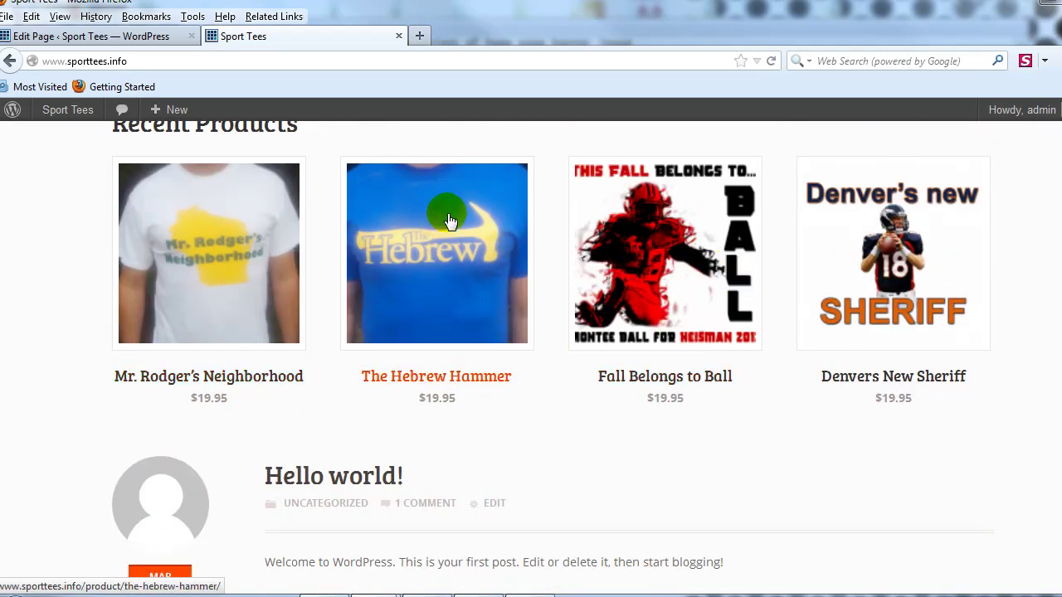
pyautogui.scroll(2, 490, 217)
pyautogui.scroll(-6, 576, 263)
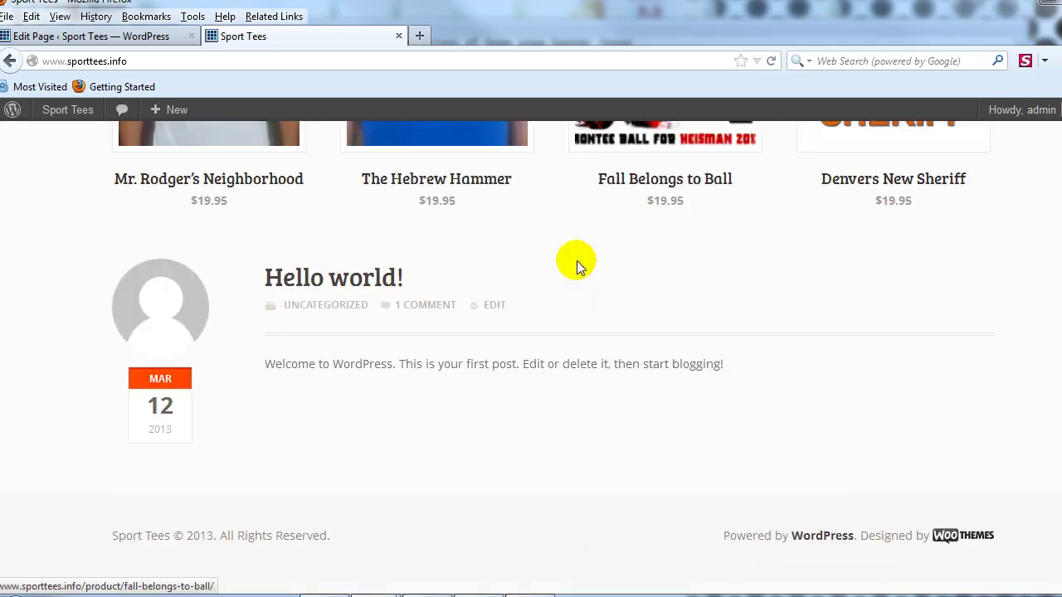
pyautogui.scroll(8, 581, 282)
pyautogui.scroll(8, 590, 297)
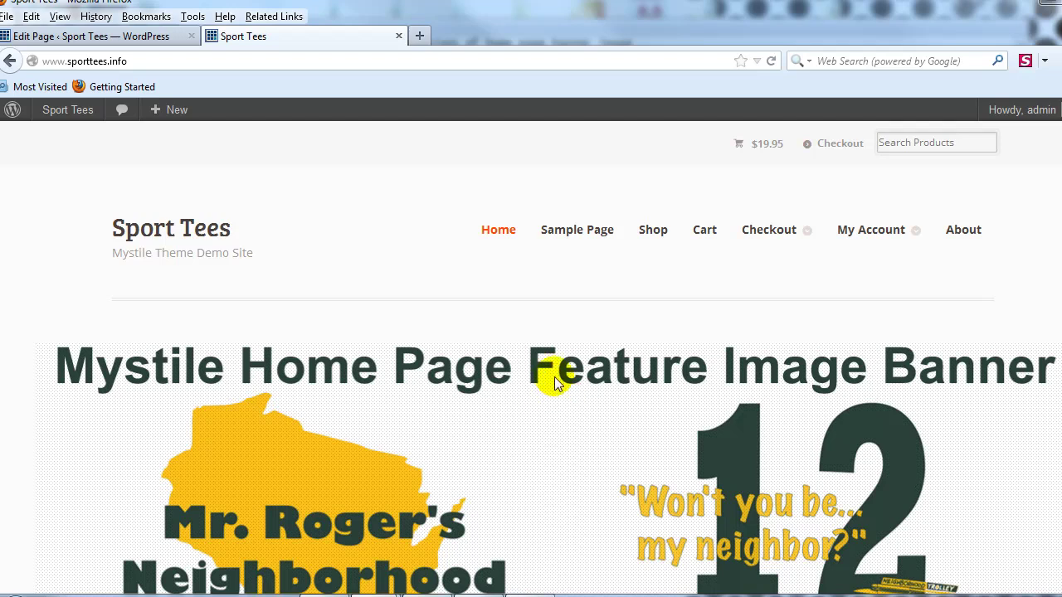
pyautogui.scroll(-7, 557, 330)
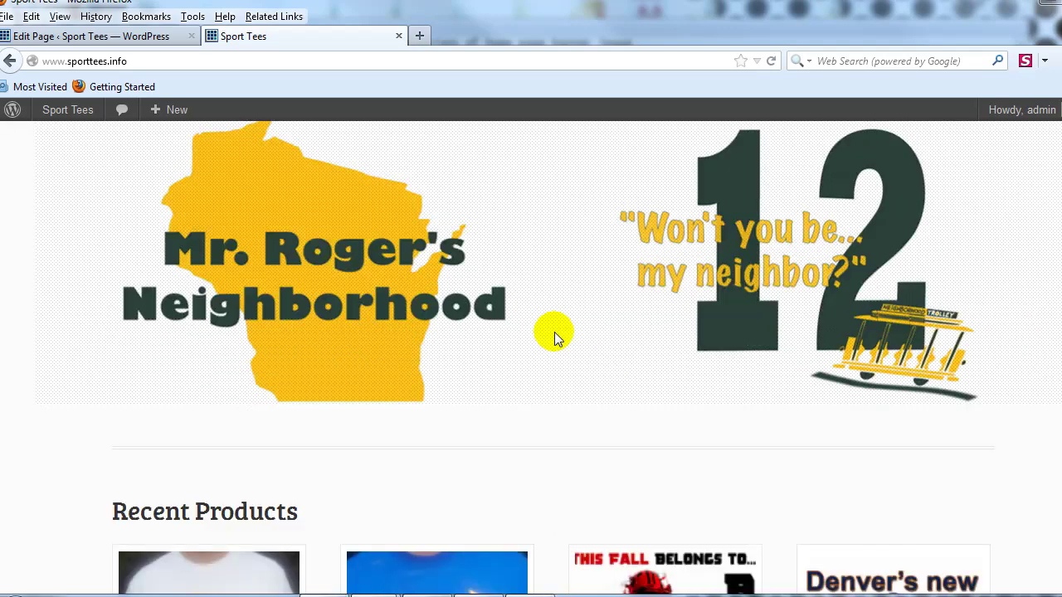
pyautogui.scroll(2, 522, 326)
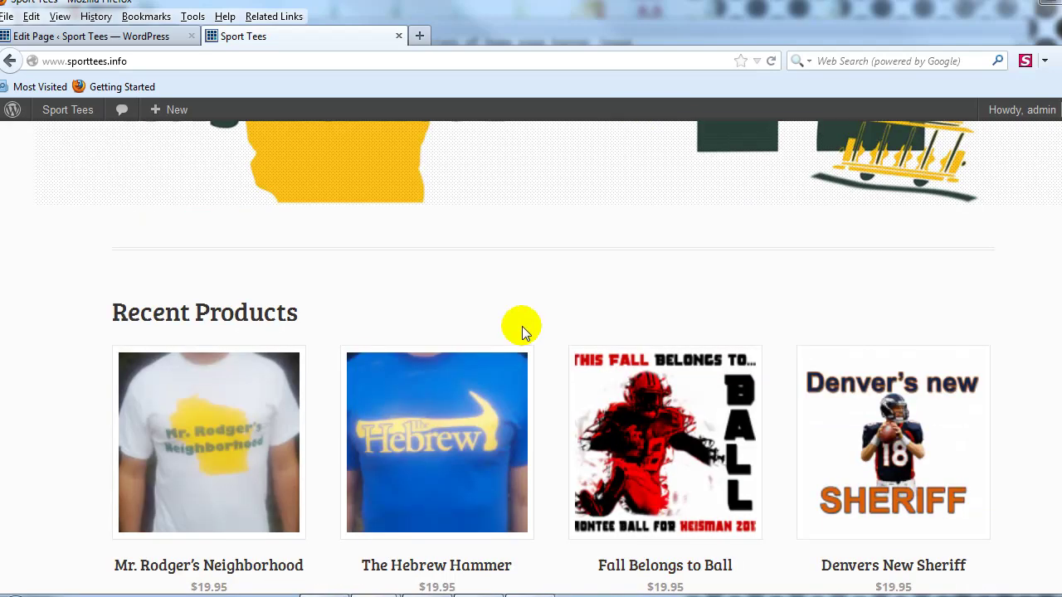
pyautogui.scroll(-1, 522, 326)
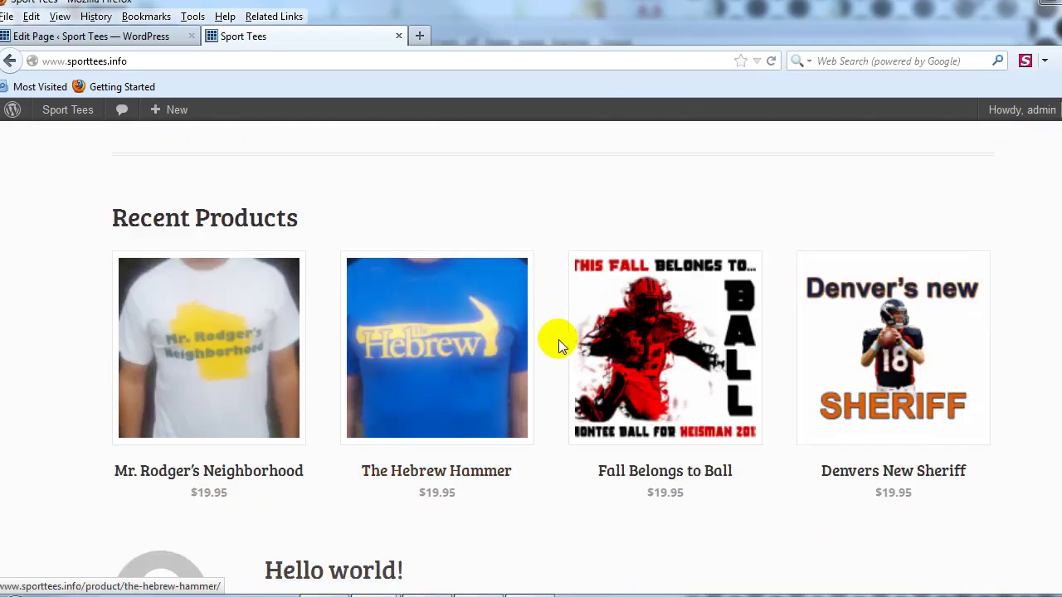
pyautogui.scroll(-3, 559, 340)
pyautogui.scroll(3, 590, 338)
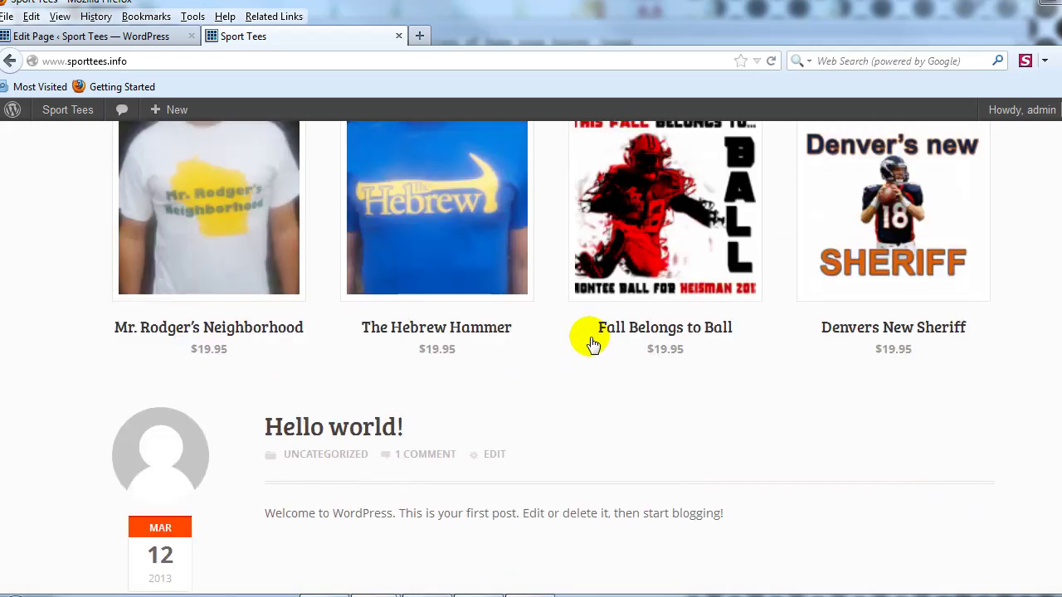
pyautogui.scroll(6, 590, 351)
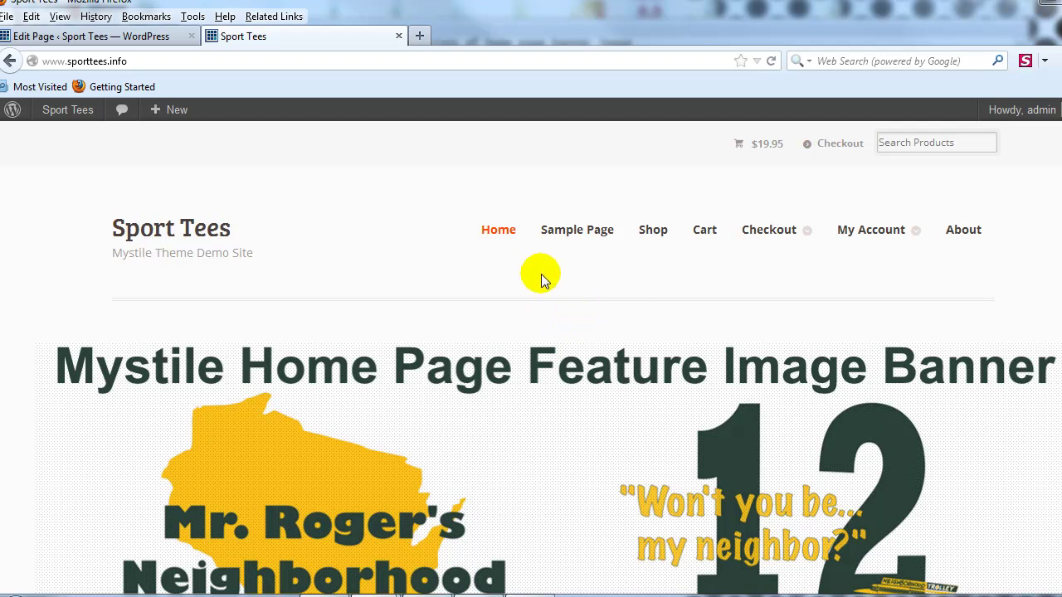
pyautogui.scroll(-3, 548, 282)
pyautogui.scroll(3, 558, 294)
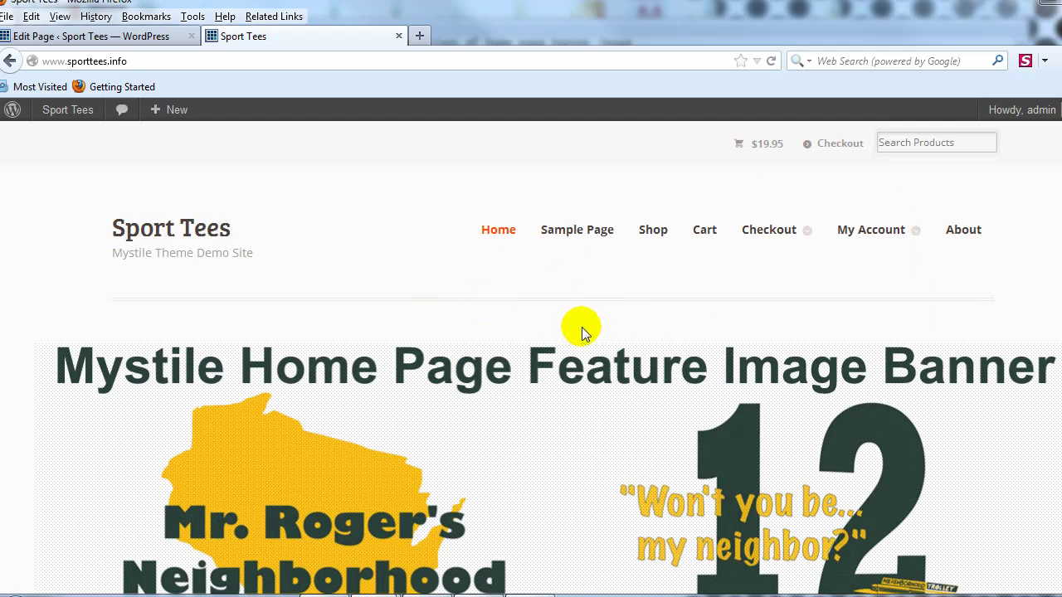
pyautogui.scroll(-8, 541, 307)
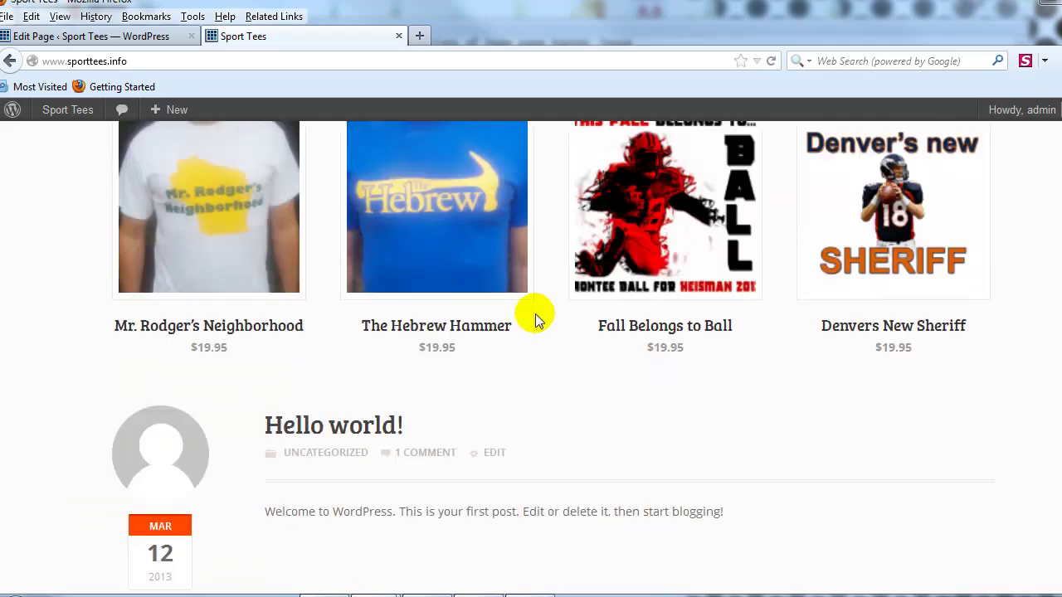
pyautogui.scroll(8, 536, 315)
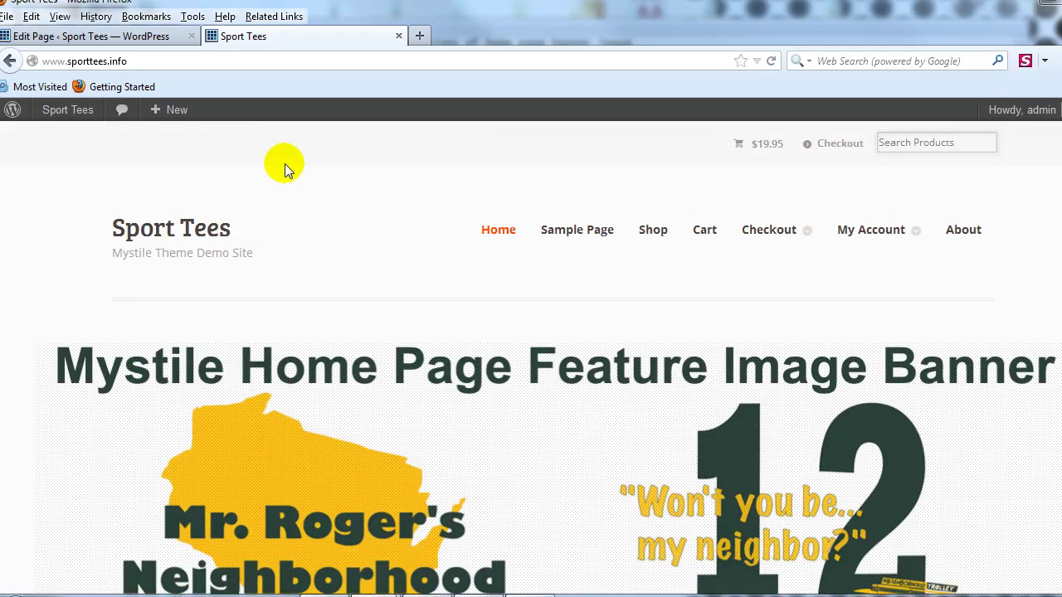
# Step: Check the site's Home navigation entry against the WordPress list of all pages, looking for an existing Home page
pyautogui.click(166, 35)
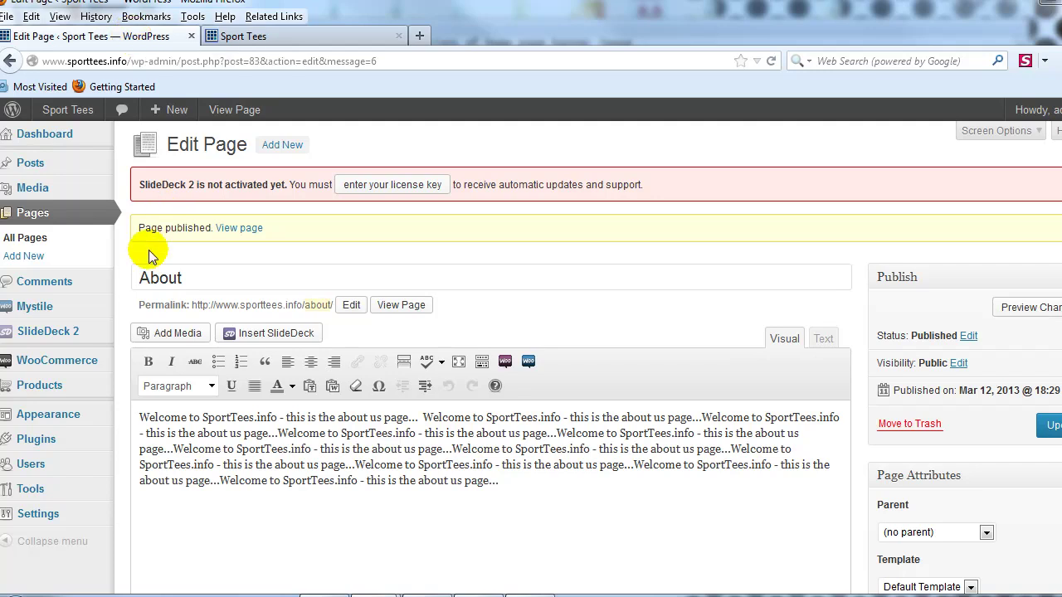
pyautogui.click(37, 245)
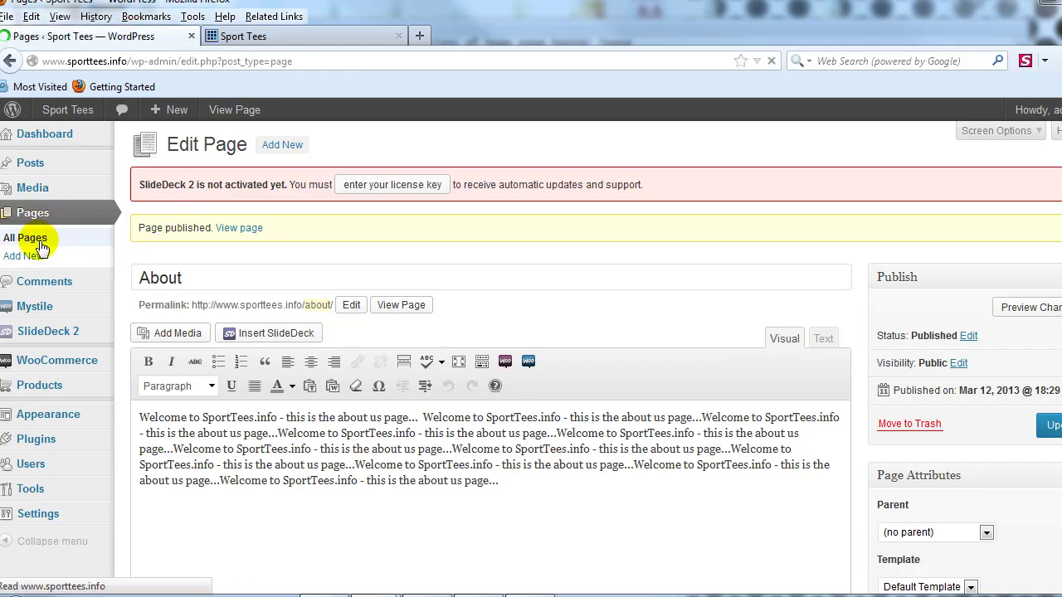
pyautogui.click(300, 30)
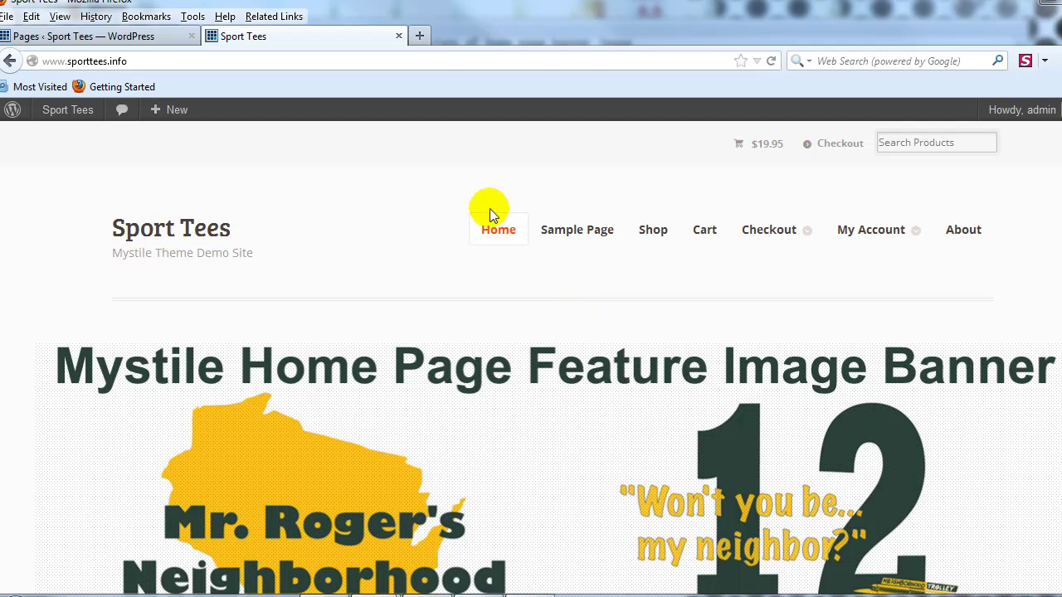
pyautogui.click(499, 236)
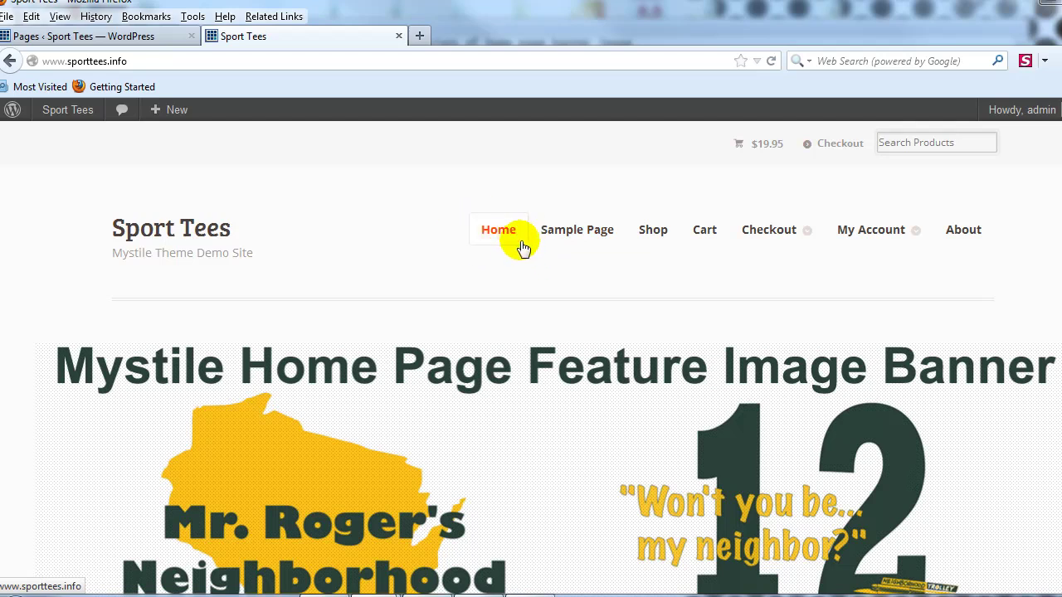
pyautogui.click(142, 36)
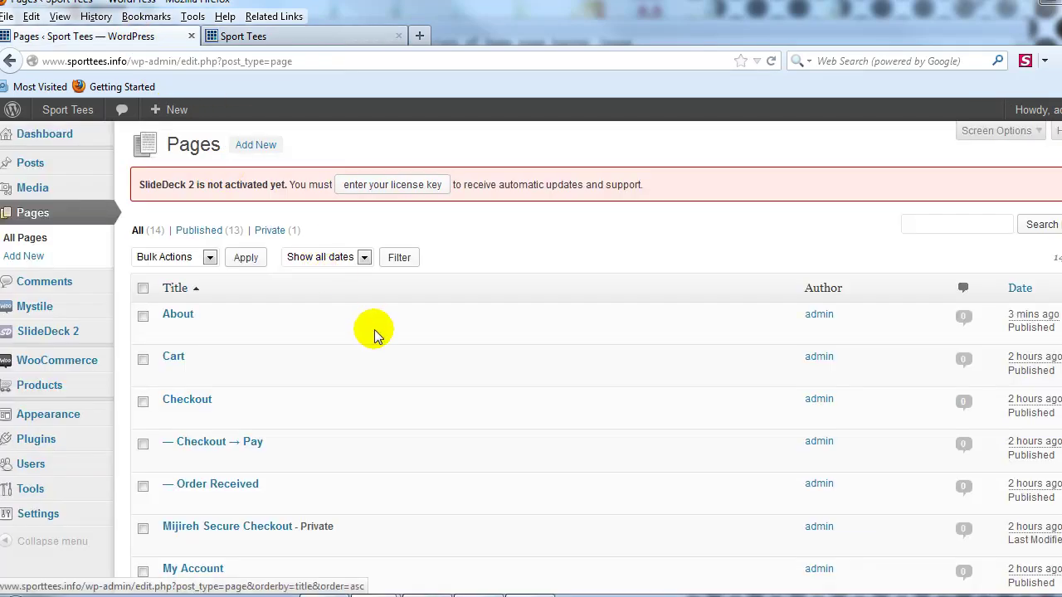
pyautogui.scroll(-4, 373, 341)
pyautogui.scroll(-3, 308, 344)
pyautogui.scroll(-2, 308, 344)
pyautogui.scroll(5, 309, 279)
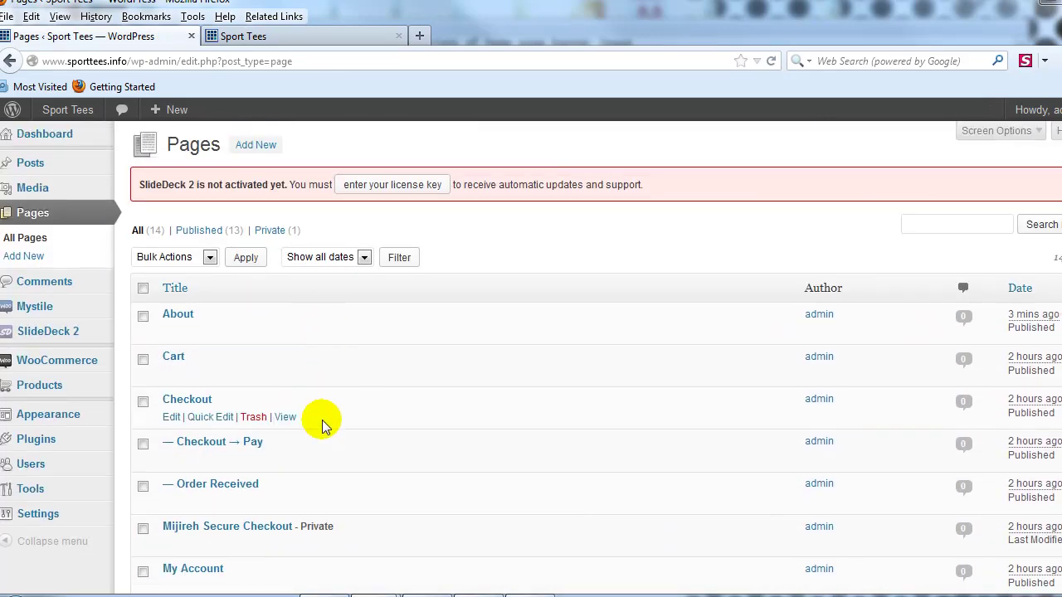
# Step: Create and publish a new page titled Home using the Full Width template
pyautogui.click(255, 146)
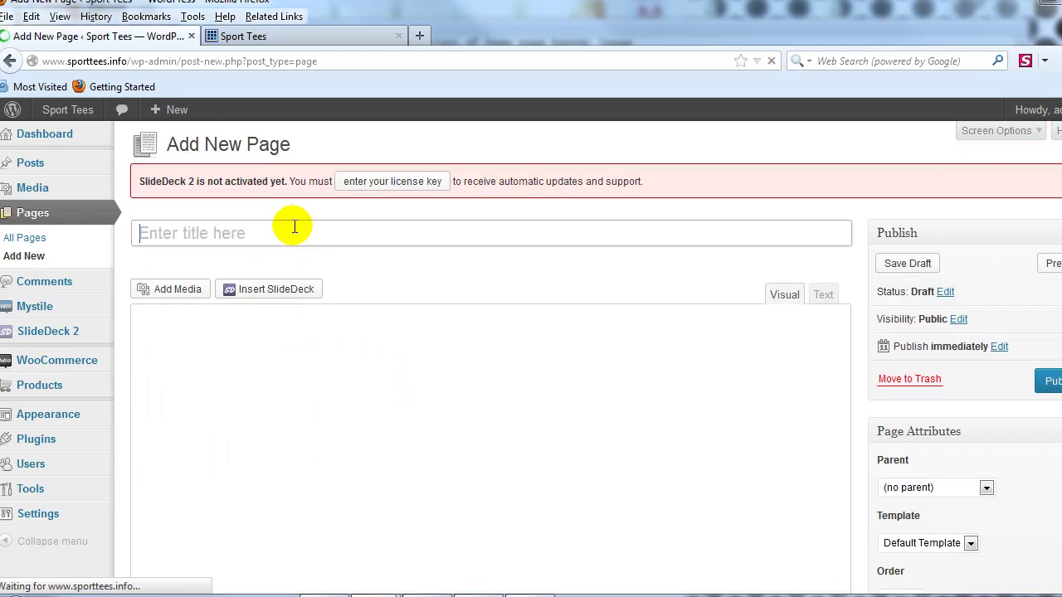
pyautogui.click(292, 235)
pyautogui.write('Home')
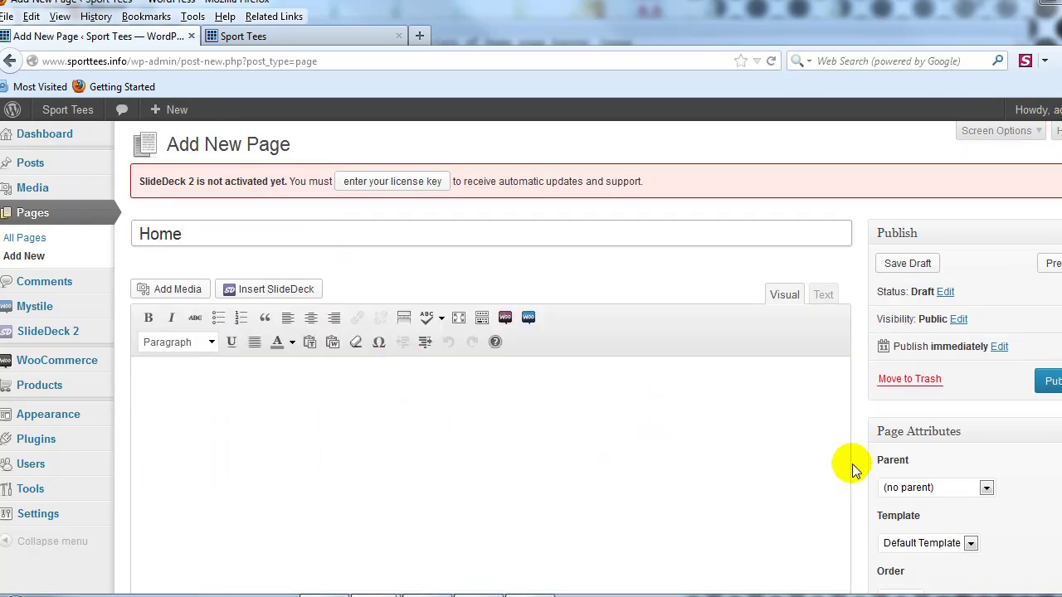
pyautogui.click(908, 549)
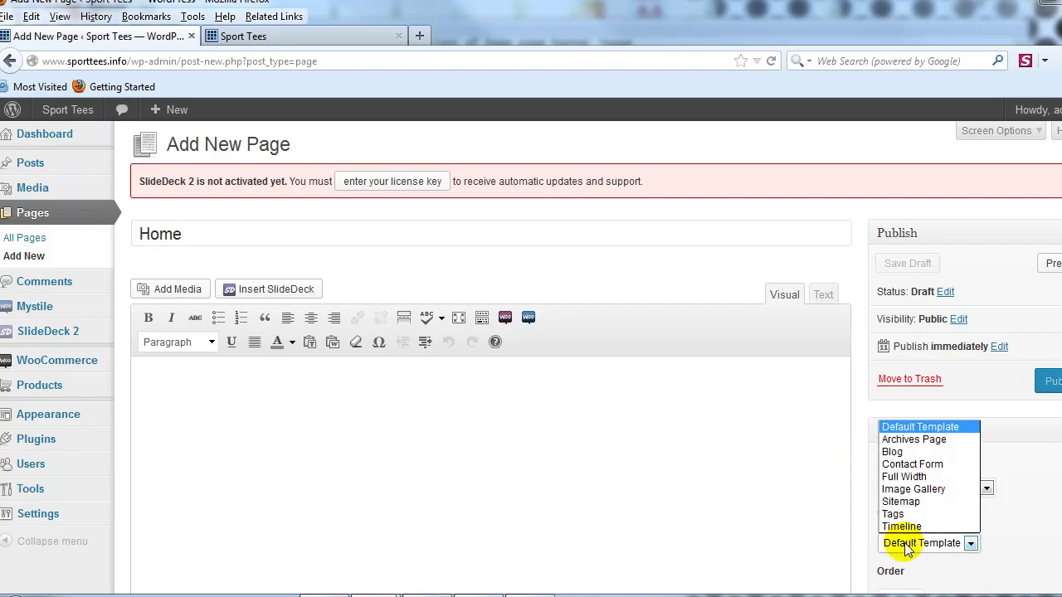
pyautogui.click(912, 479)
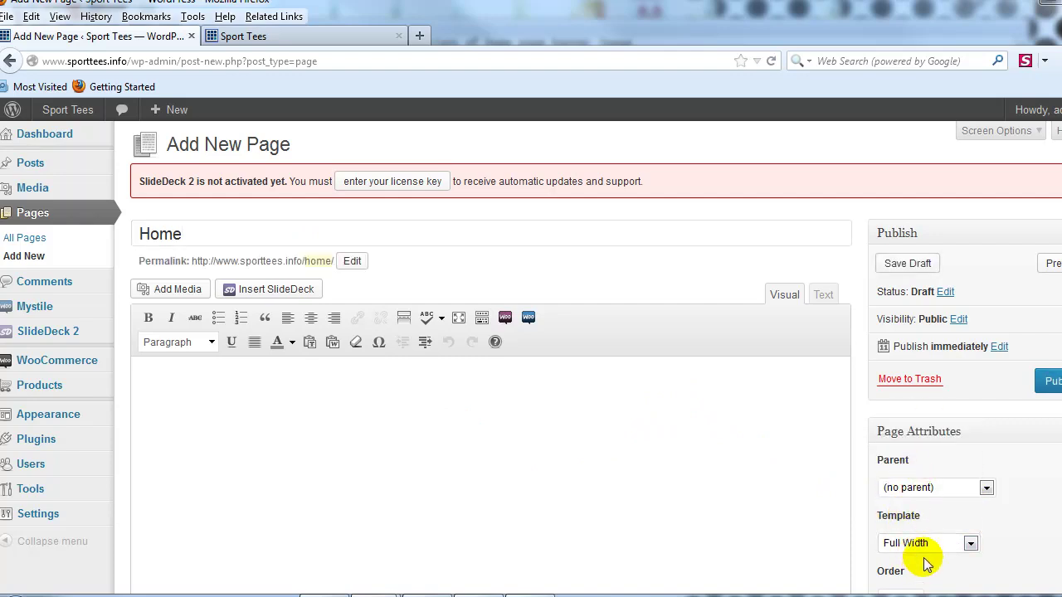
pyautogui.click(1047, 384)
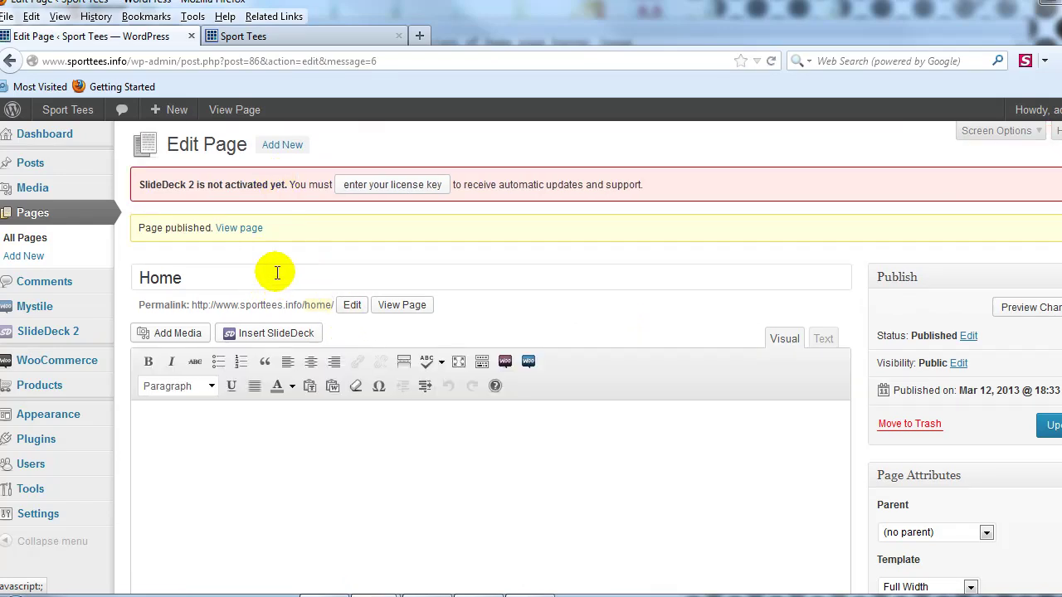
# Step: Create and publish a new page titled Blog using the Blog template
pyautogui.click(282, 146)
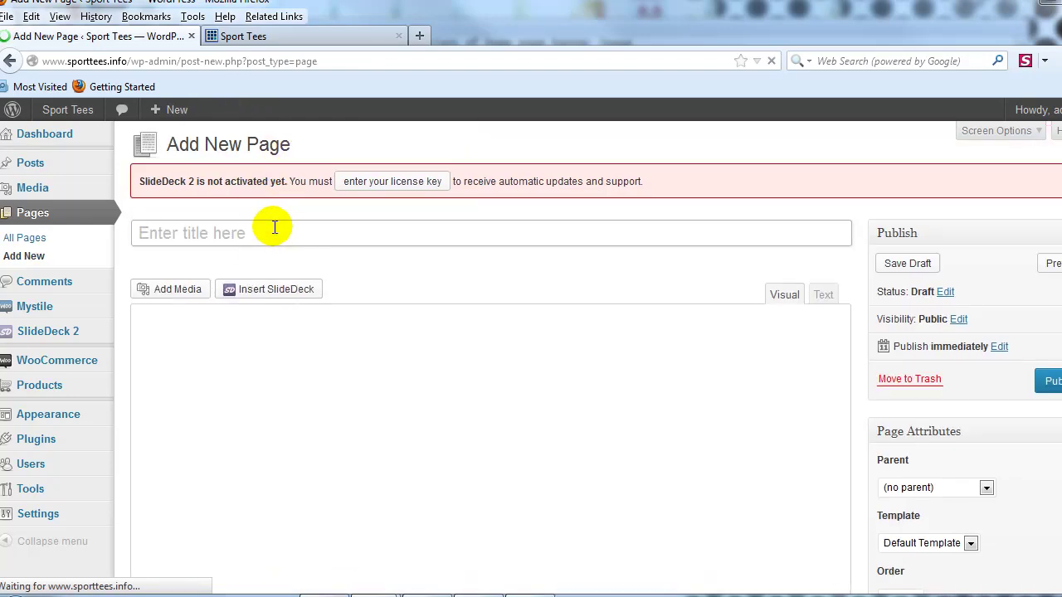
pyautogui.click(274, 233)
pyautogui.write('Blog')
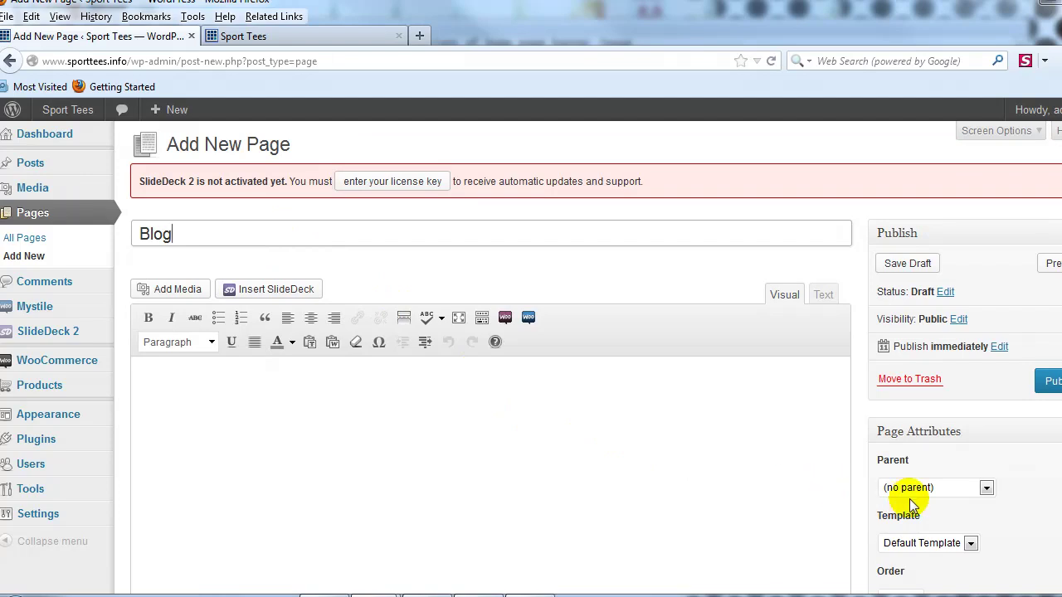
pyautogui.click(886, 542)
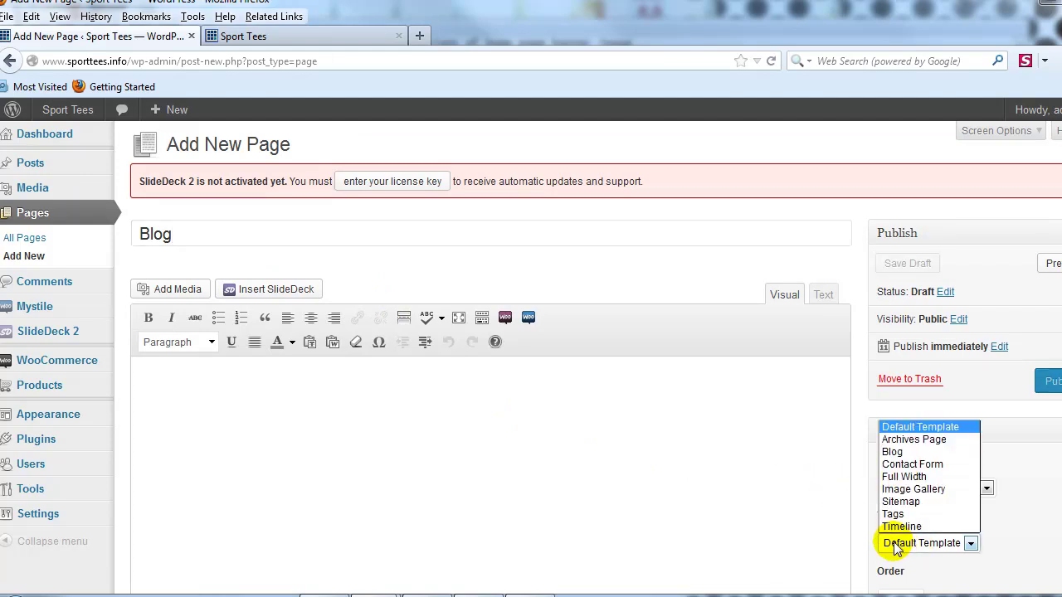
pyautogui.click(892, 452)
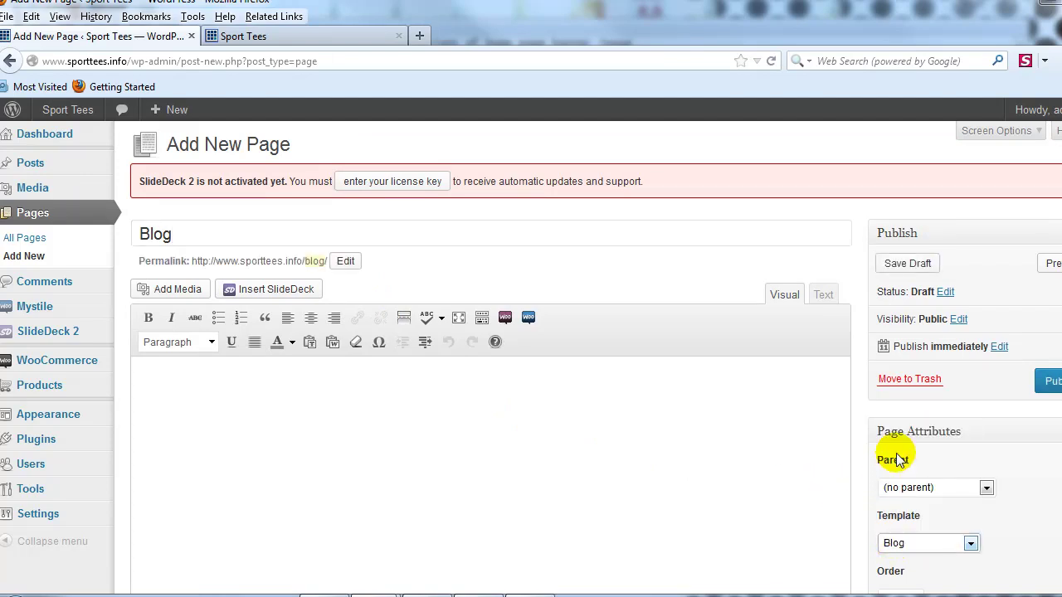
pyautogui.click(1047, 384)
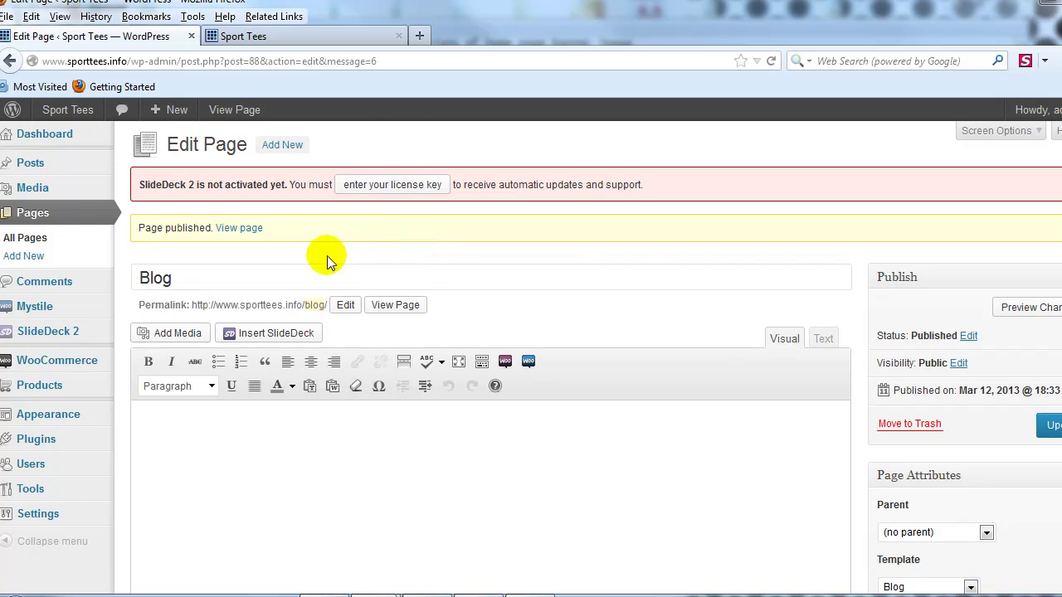
# Step: Choose Home as the static front page in the site's Reading settings
pyautogui.moveTo(85, 526)
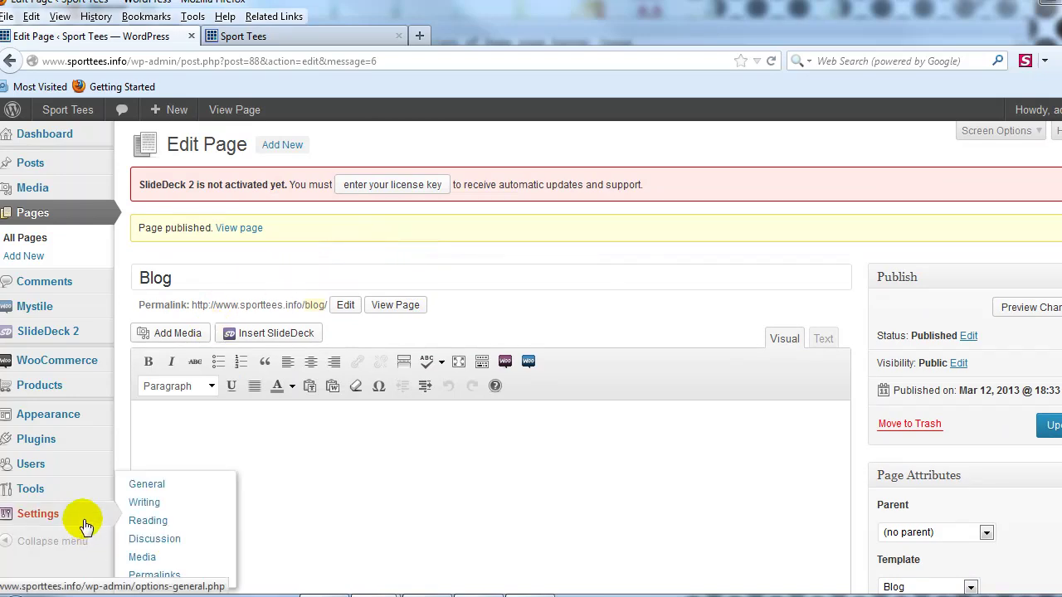
pyautogui.click(148, 521)
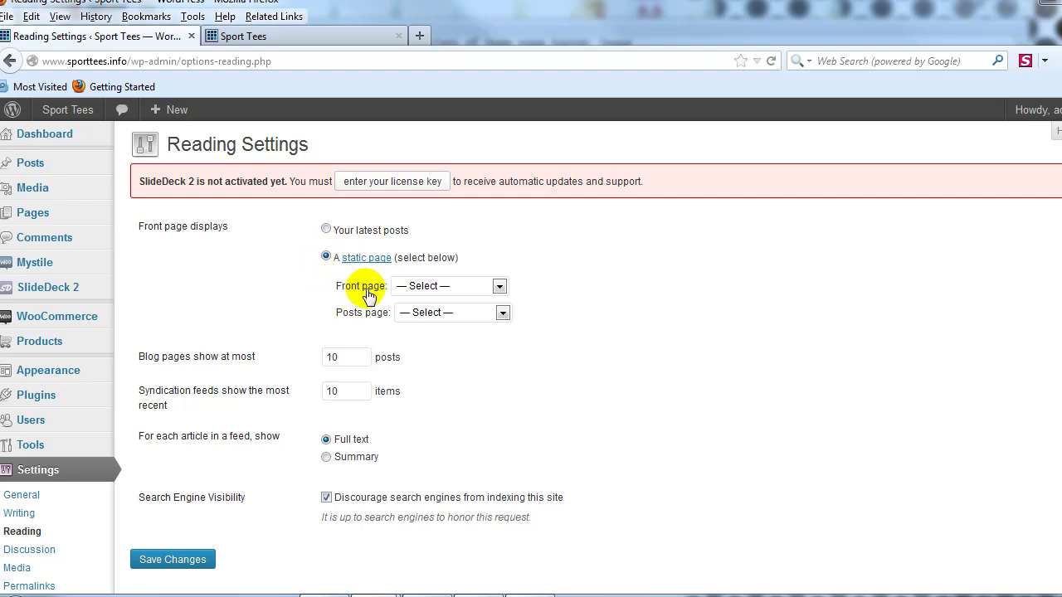
pyautogui.click(439, 289)
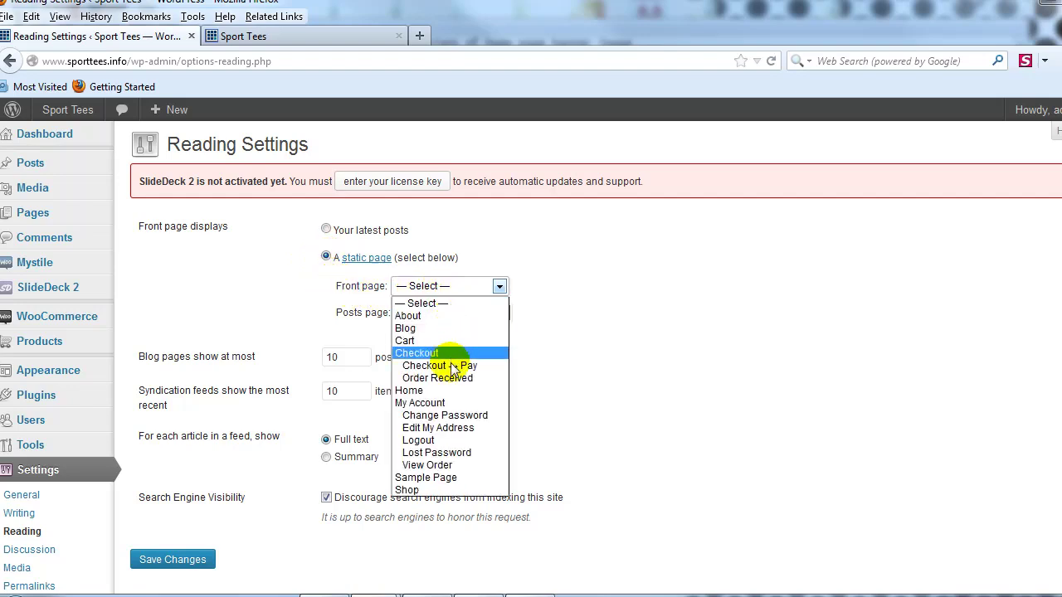
pyautogui.click(452, 394)
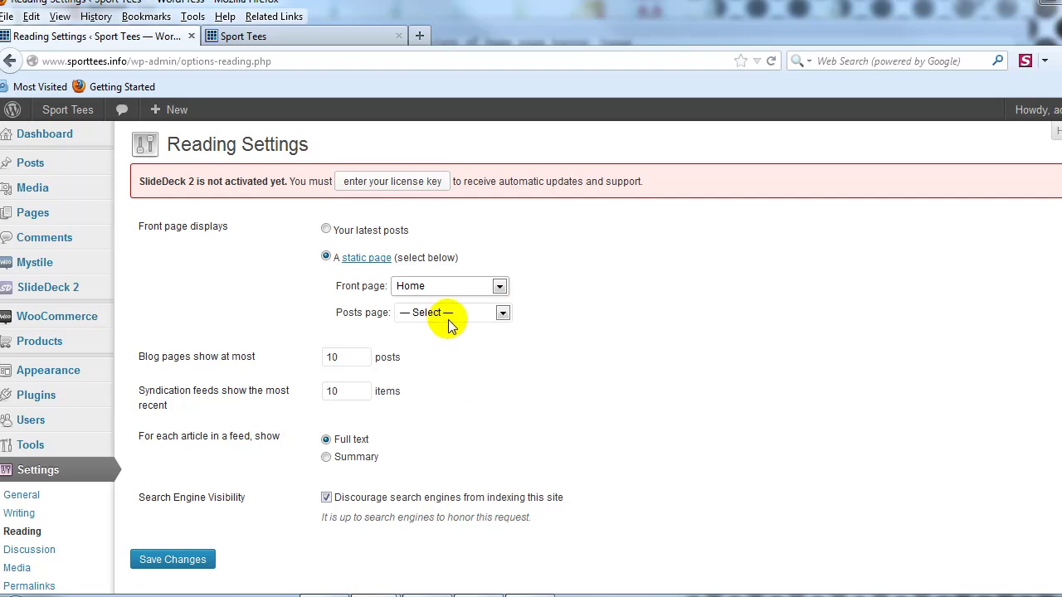
# Step: Set Blog as the posts page in the Reading settings and save the changes
pyautogui.click(419, 316)
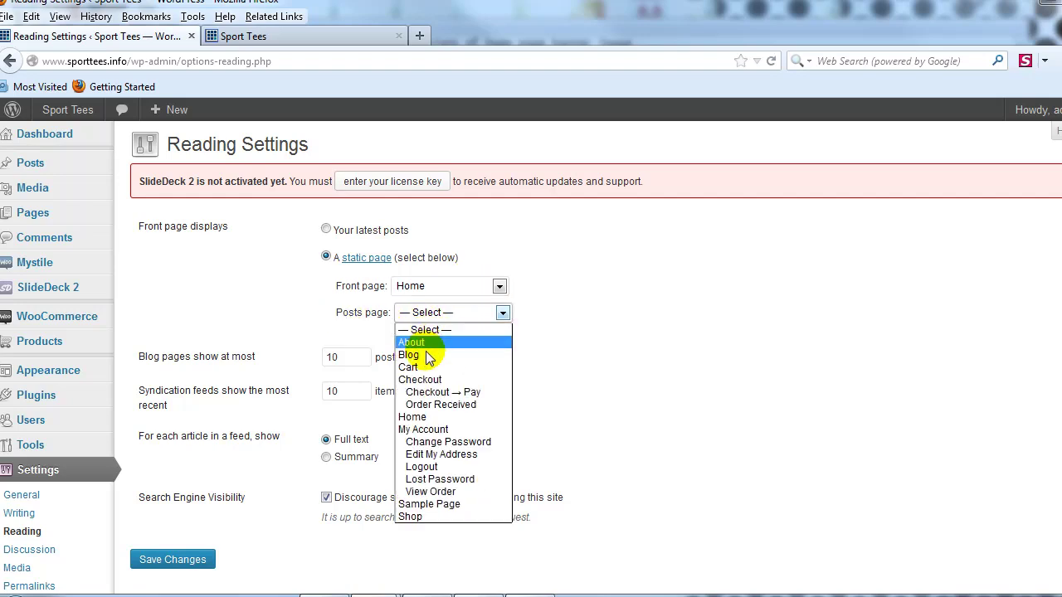
pyautogui.click(429, 357)
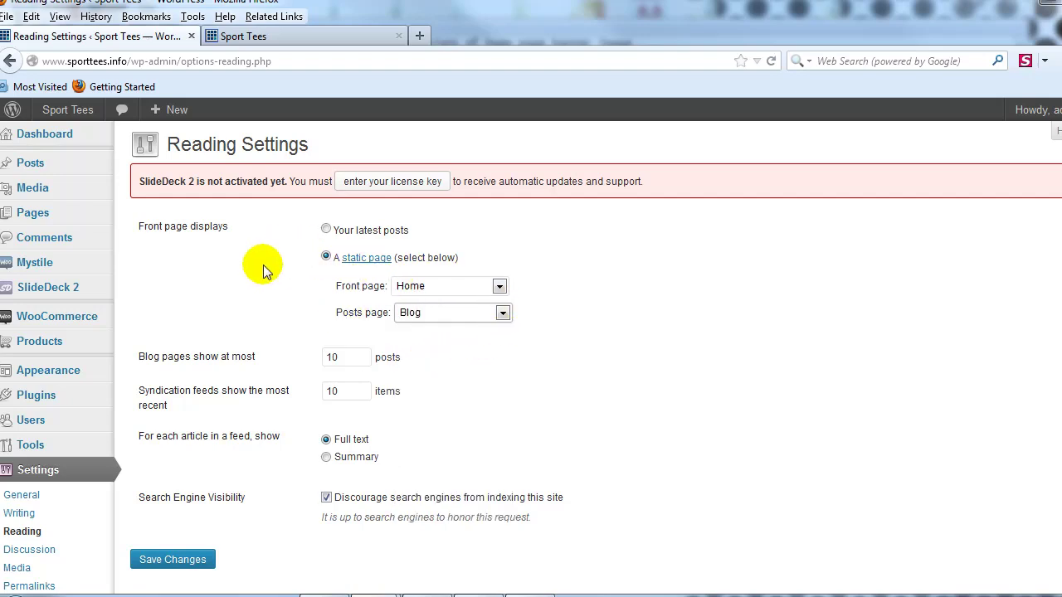
pyautogui.click(198, 561)
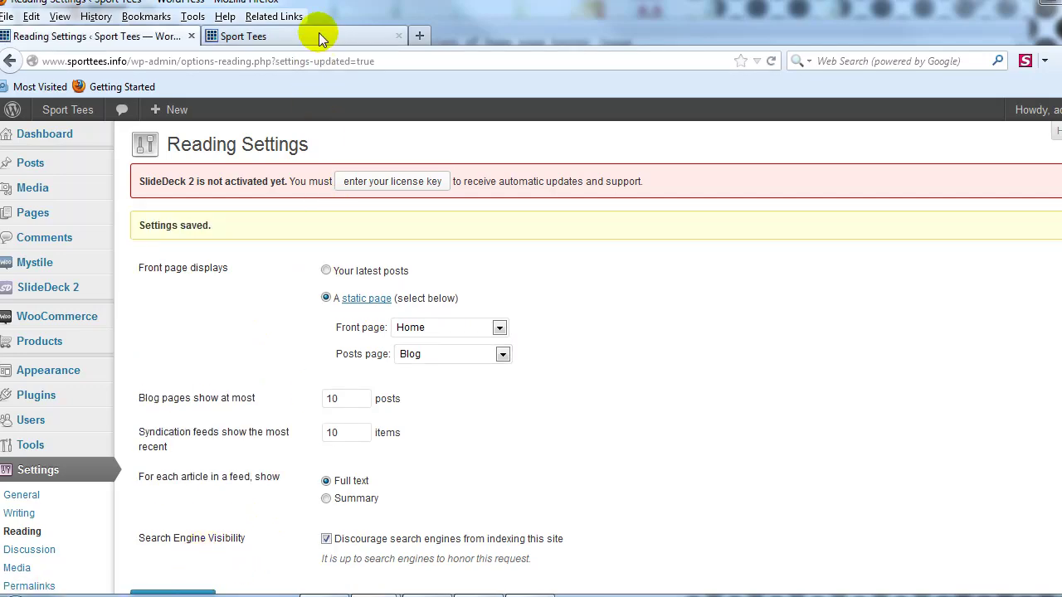
# Step: Reload the live Sport Tees site and check its Blog page and new static Home page
pyautogui.click(317, 35)
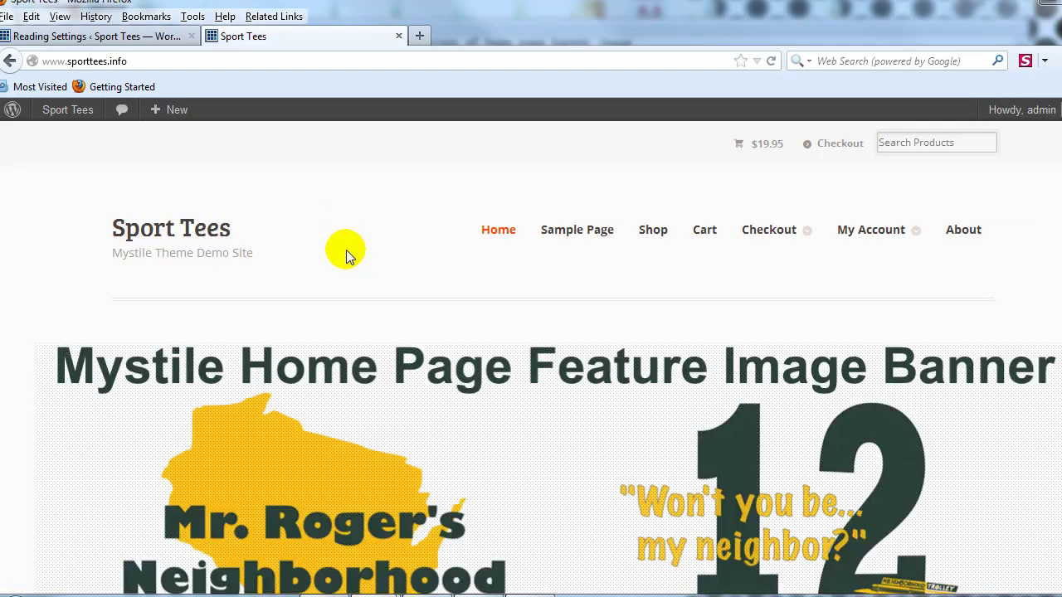
pyautogui.press('F5')
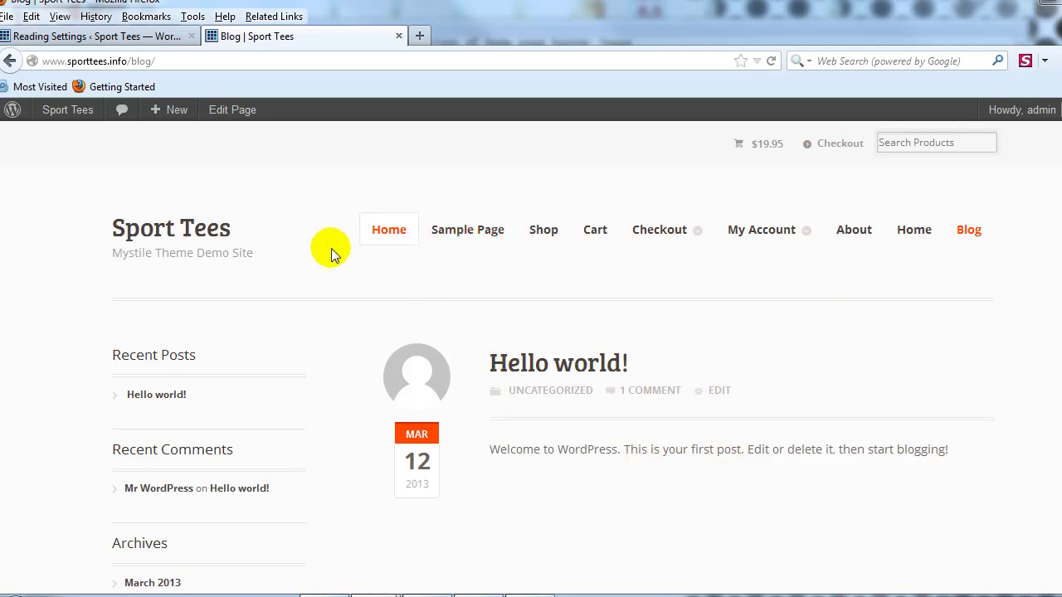
pyautogui.click(208, 227)
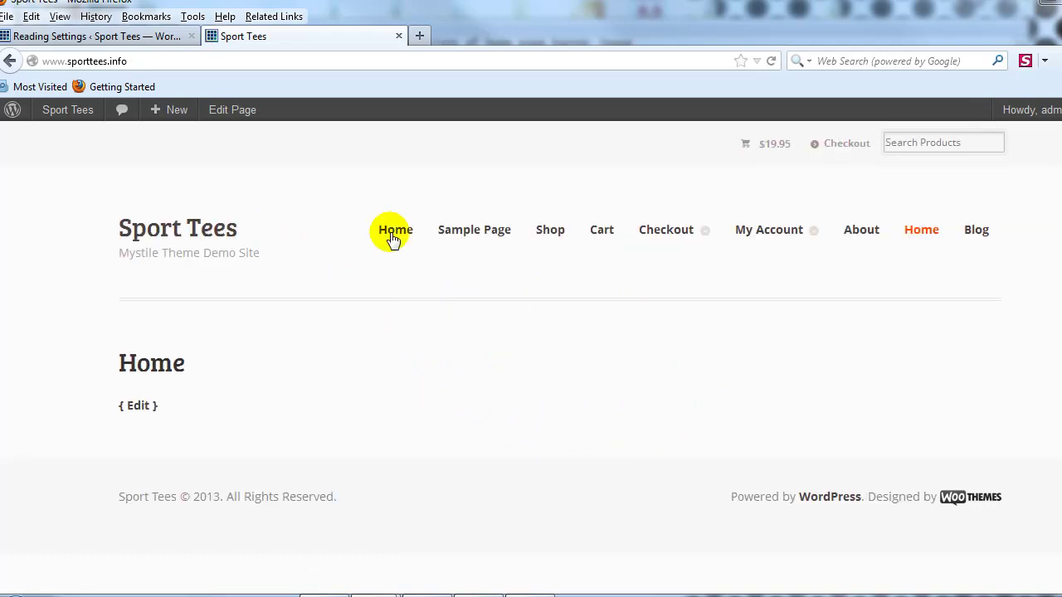
# Step: Open the Home page for editing from the WordPress list of all pages
pyautogui.click(105, 34)
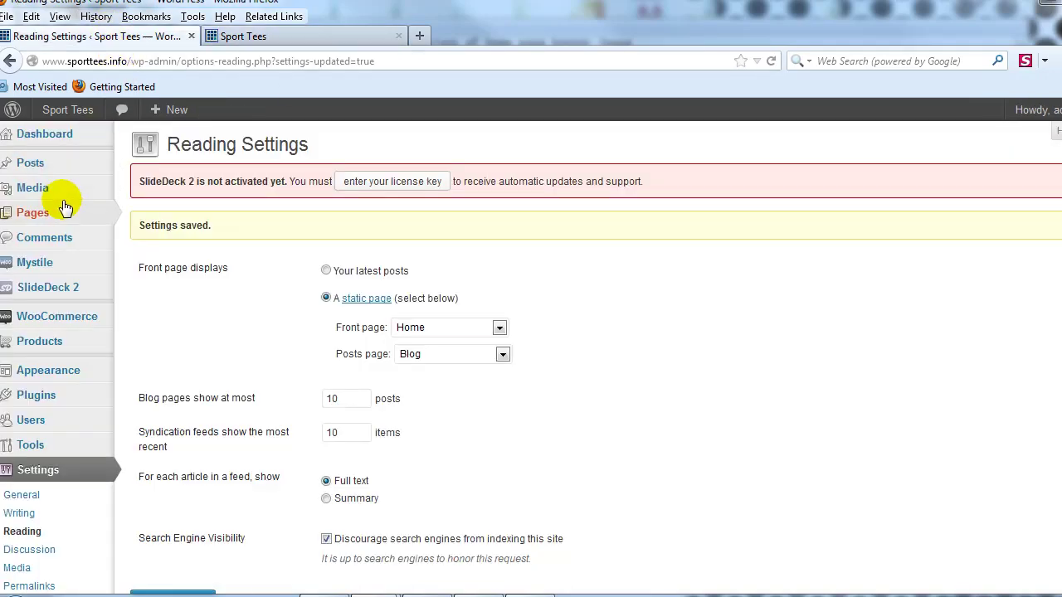
pyautogui.moveTo(115, 215)
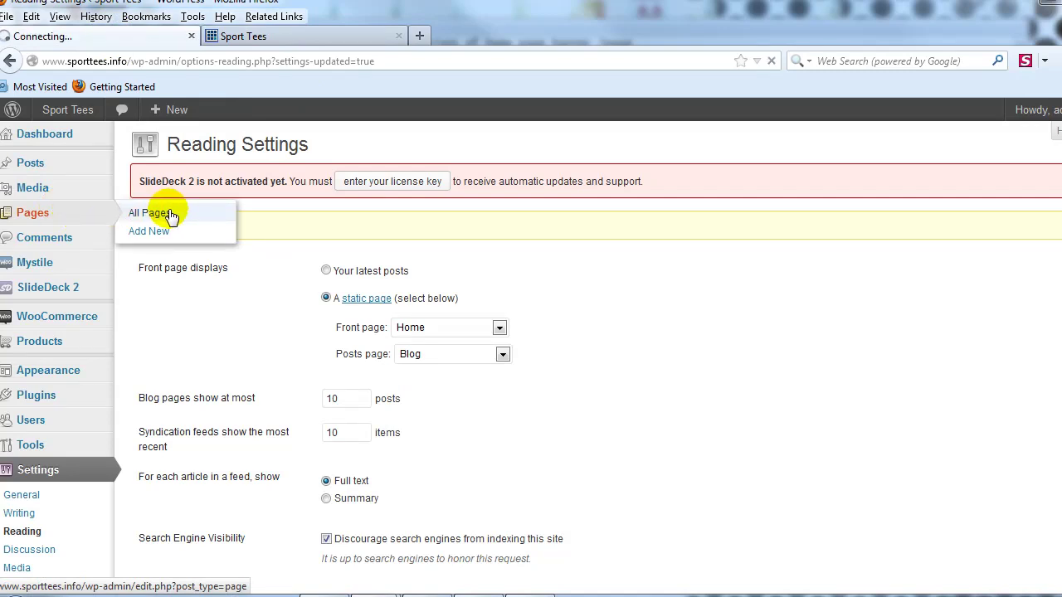
pyautogui.scroll(-3, 229, 393)
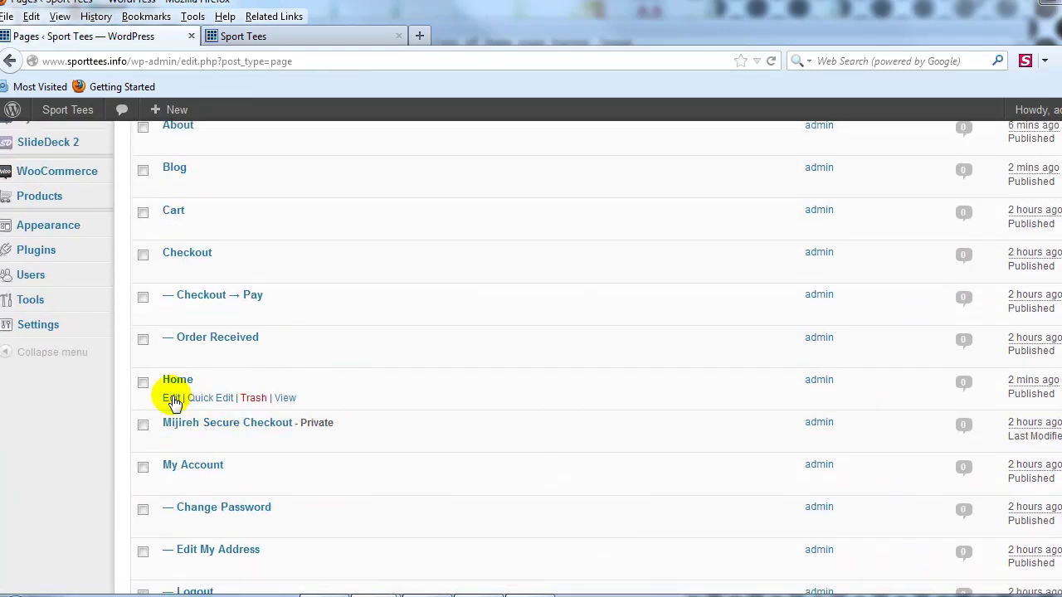
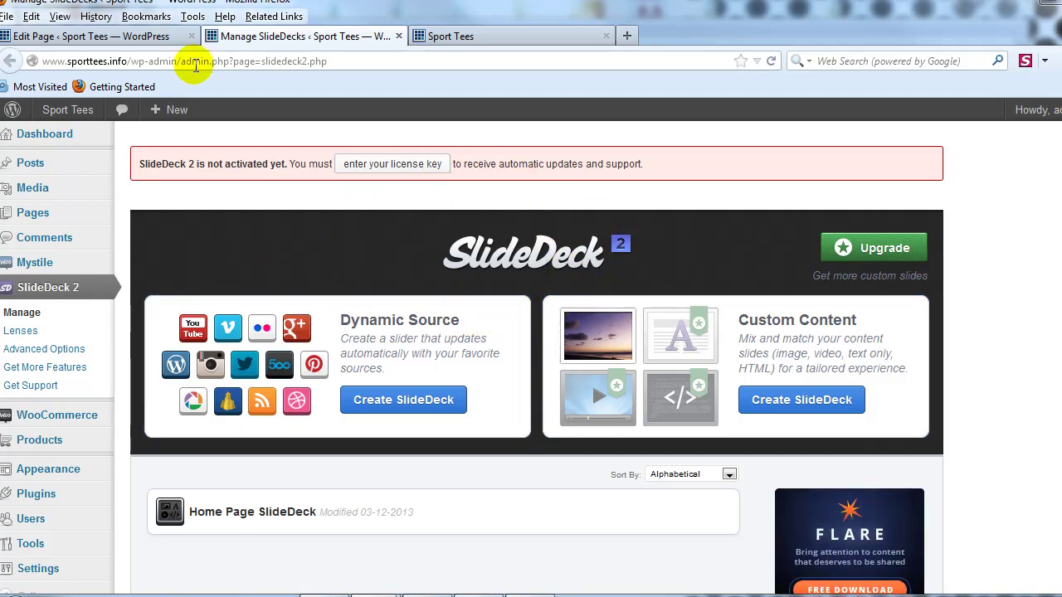
# Step: Insert the Home Page SlideDeck into the Home page's content and update the page
pyautogui.click(137, 39)
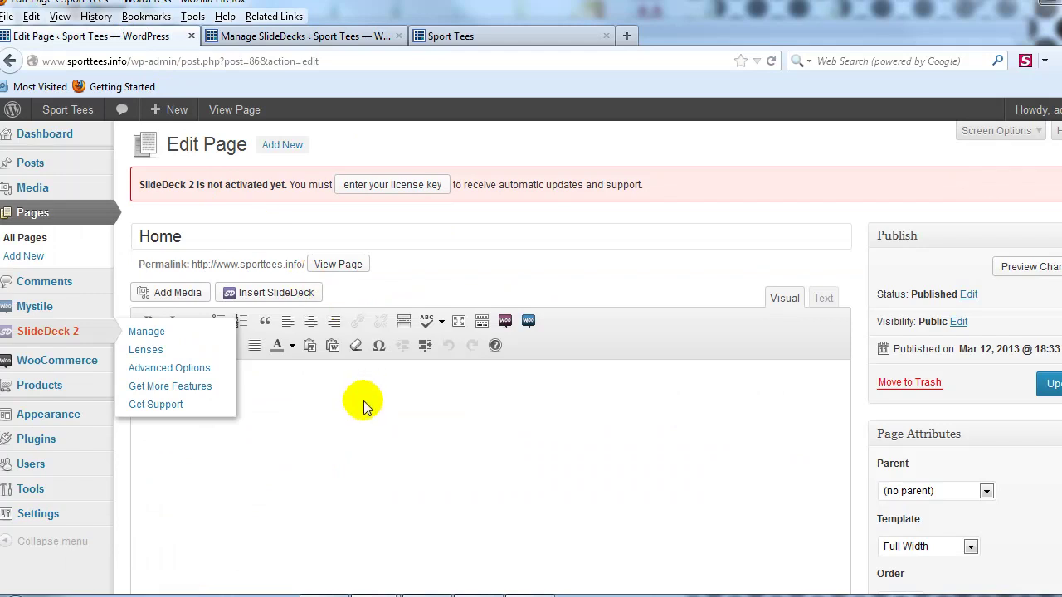
pyautogui.click(363, 407)
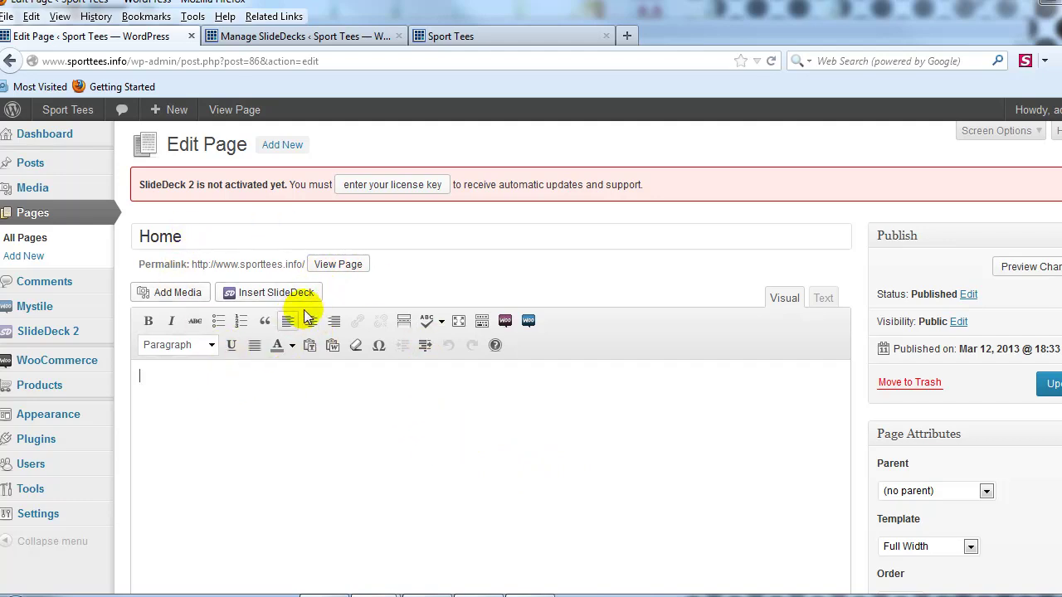
pyautogui.click(273, 297)
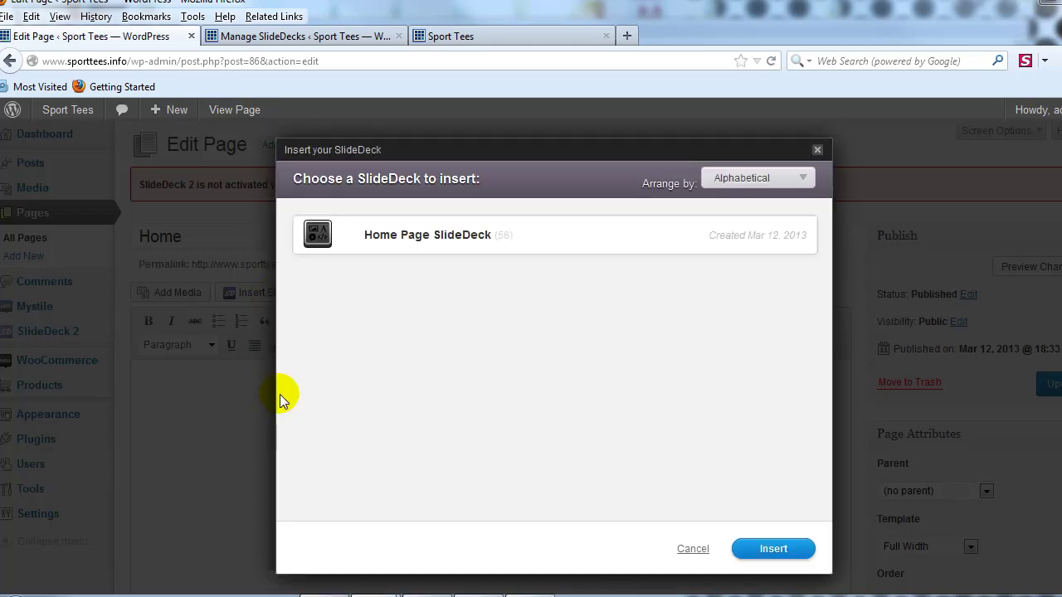
pyautogui.click(429, 241)
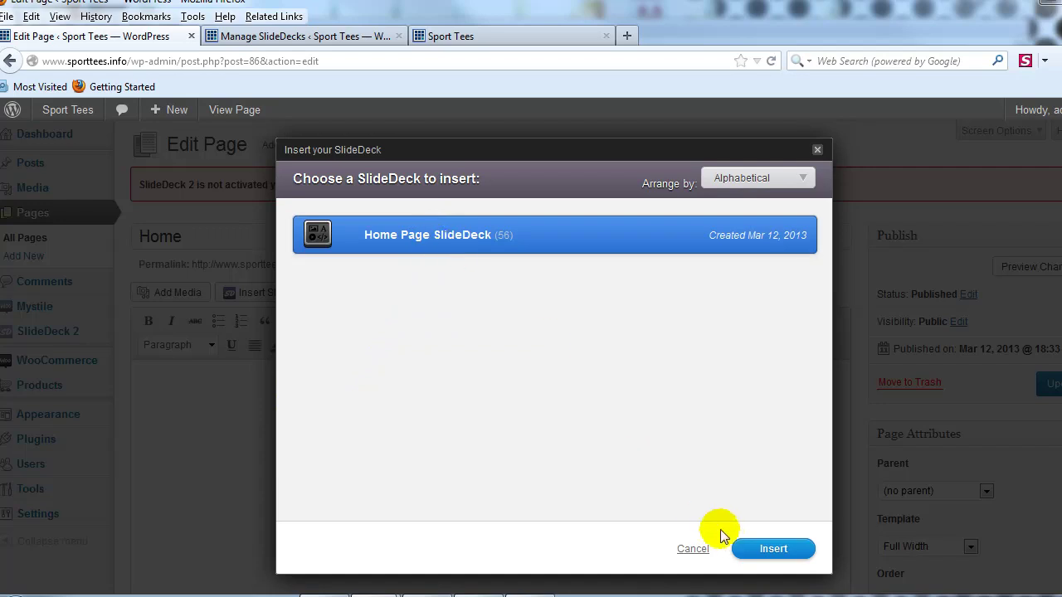
pyautogui.click(756, 550)
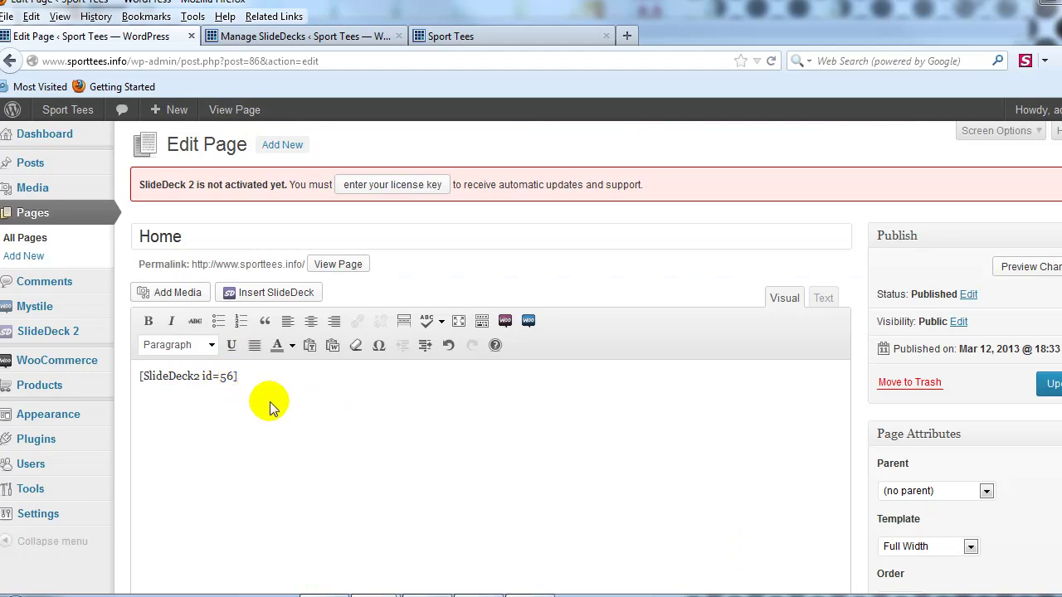
pyautogui.click(242, 385)
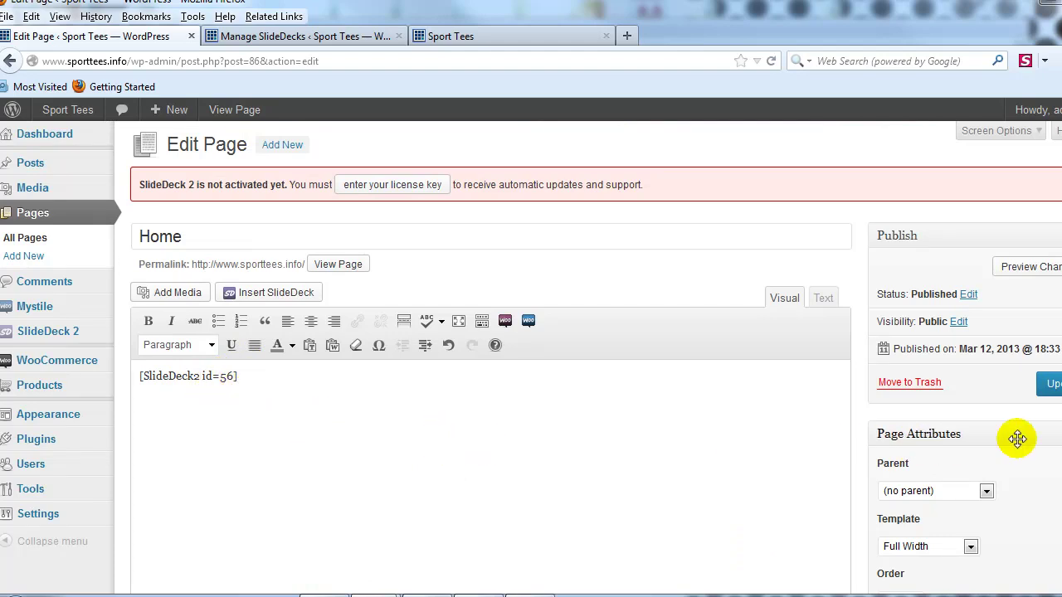
pyautogui.click(1047, 387)
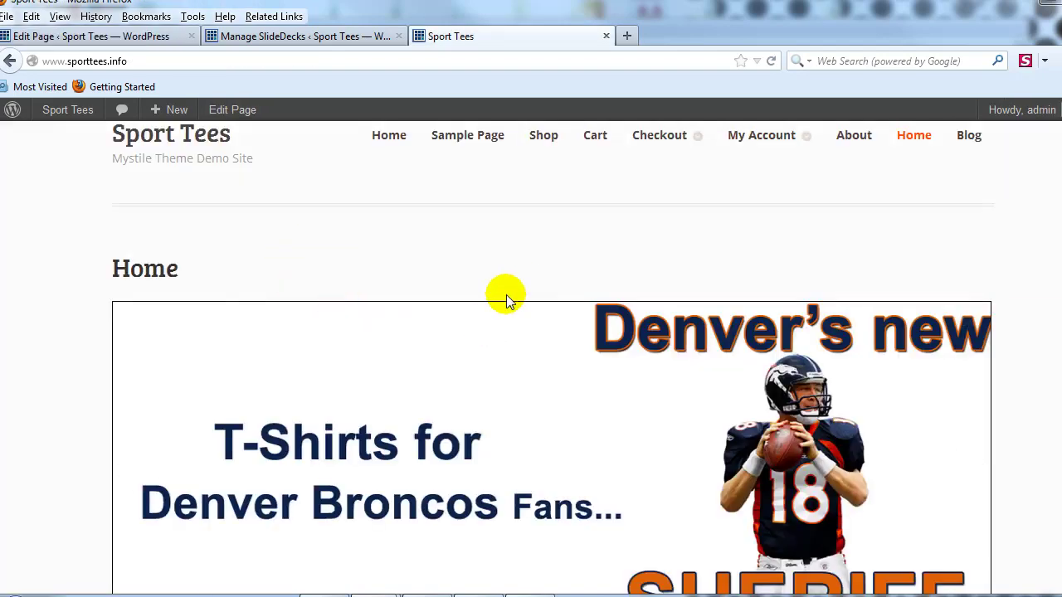
# Step: Examine the slider's rotating slides and the page layout around it on the live Home page
pyautogui.scroll(-2, 506, 296)
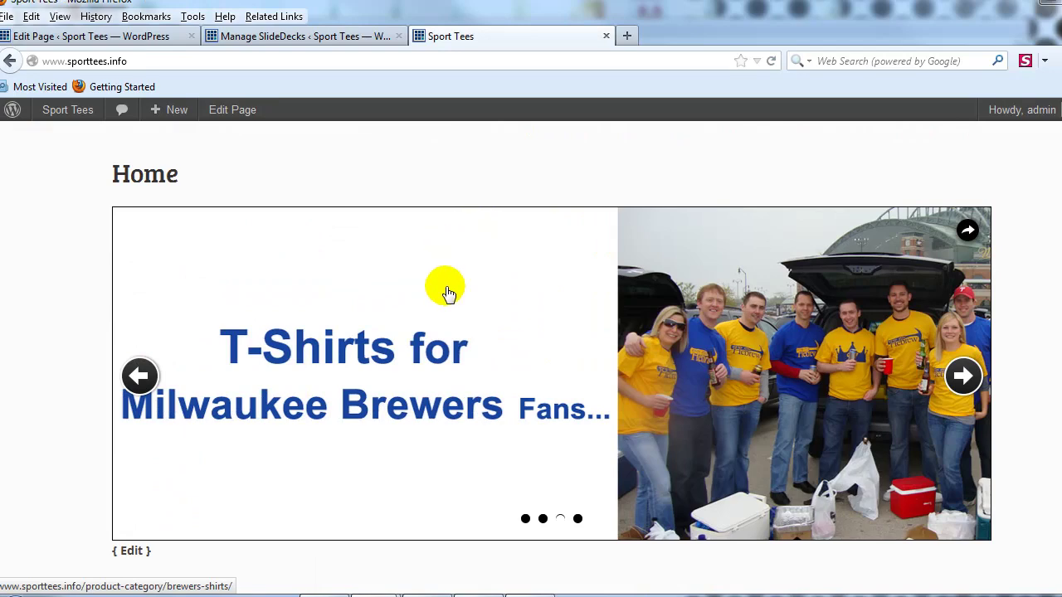
pyautogui.scroll(2, 522, 336)
pyautogui.scroll(1, 528, 340)
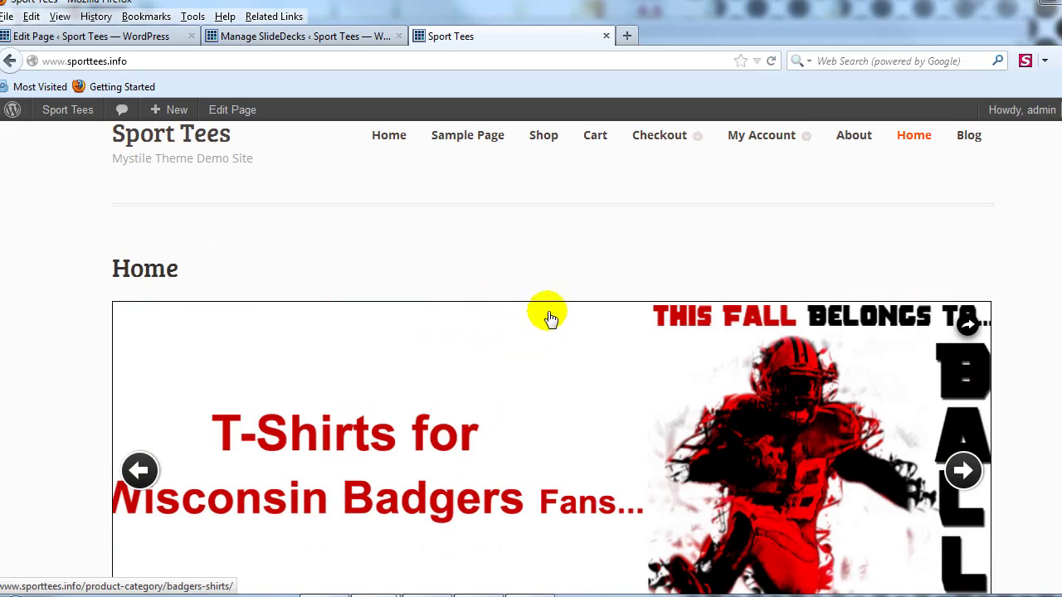
pyautogui.scroll(1, 573, 274)
pyautogui.scroll(-1, 541, 273)
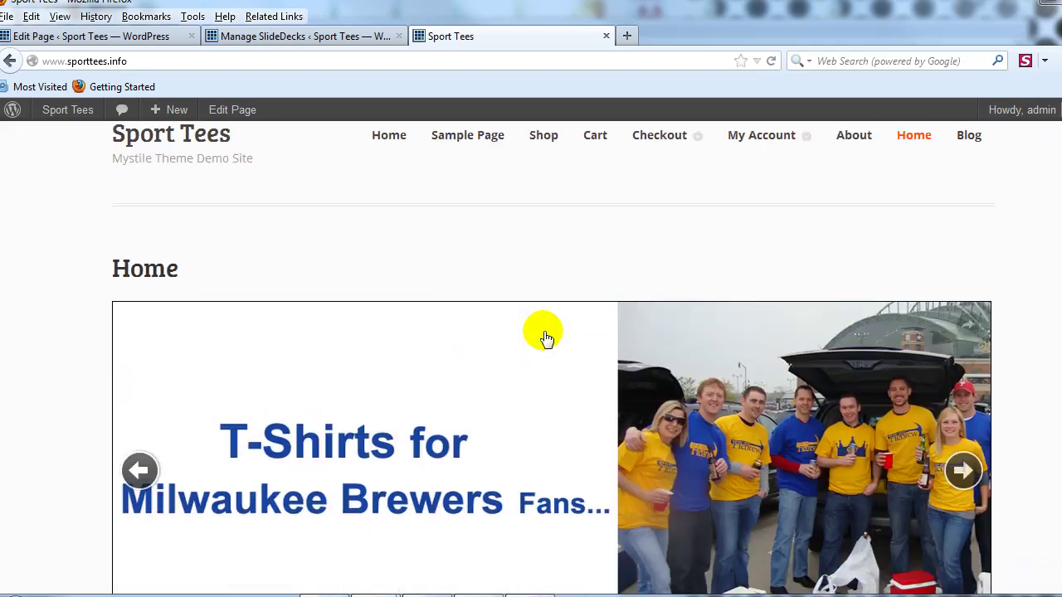
pyautogui.scroll(-2, 481, 355)
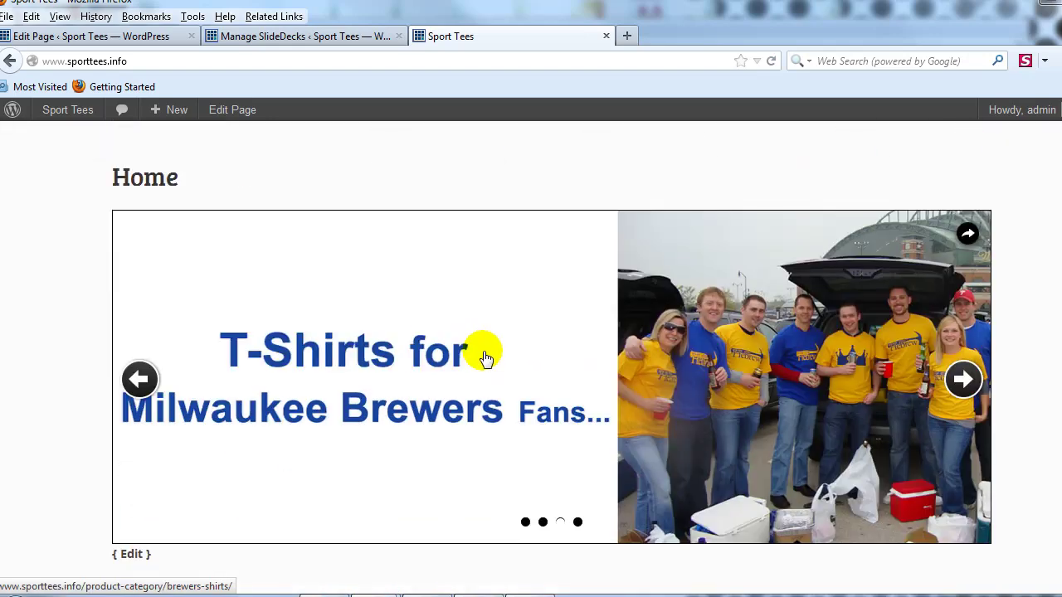
pyautogui.scroll(2, 531, 345)
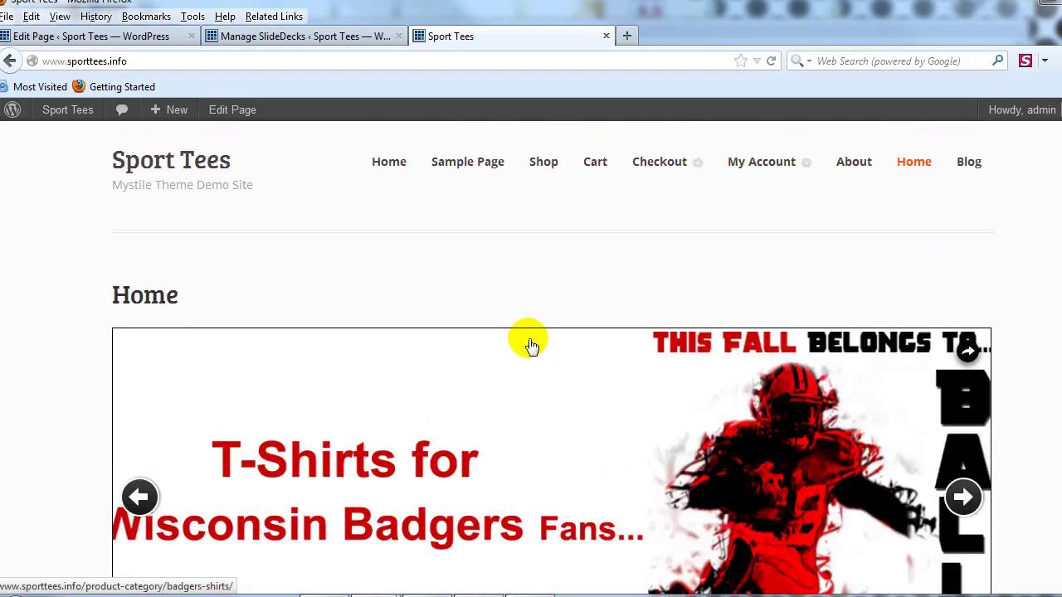
pyautogui.scroll(2, 547, 365)
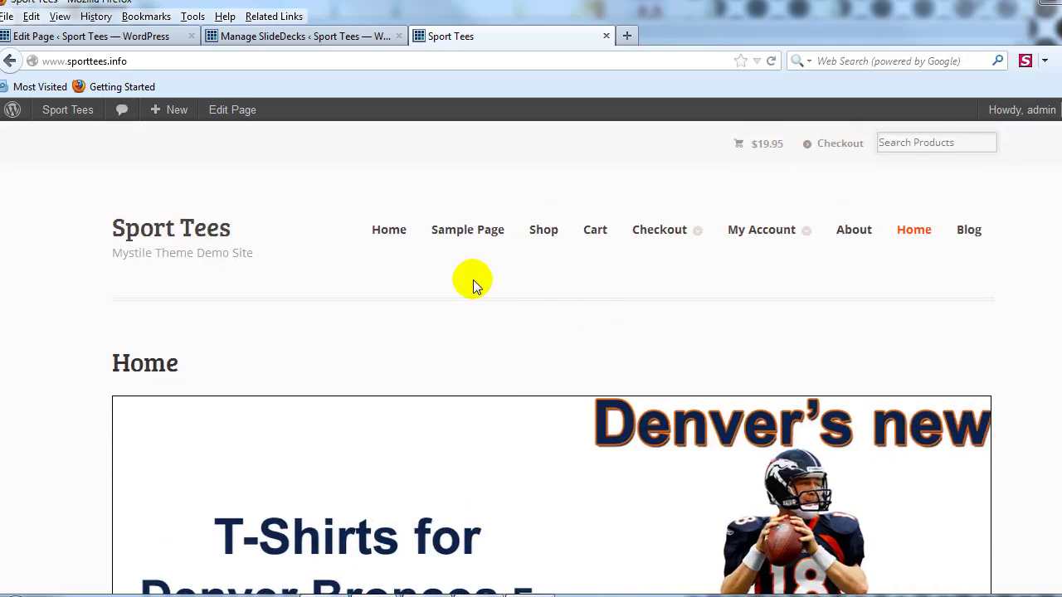
pyautogui.scroll(-3, 396, 311)
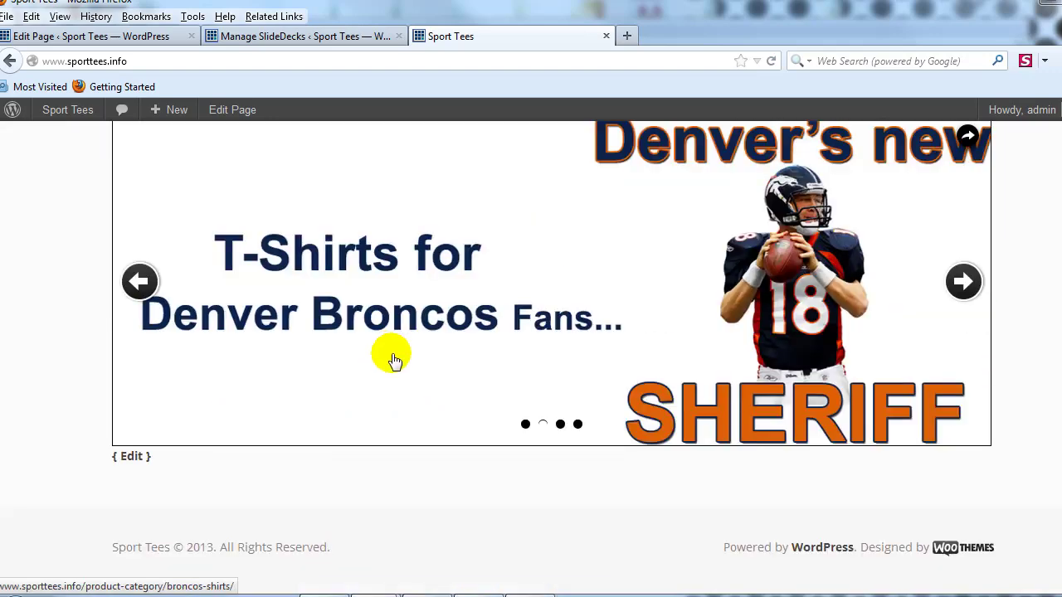
pyautogui.scroll(3, 391, 356)
pyautogui.scroll(-3, 415, 357)
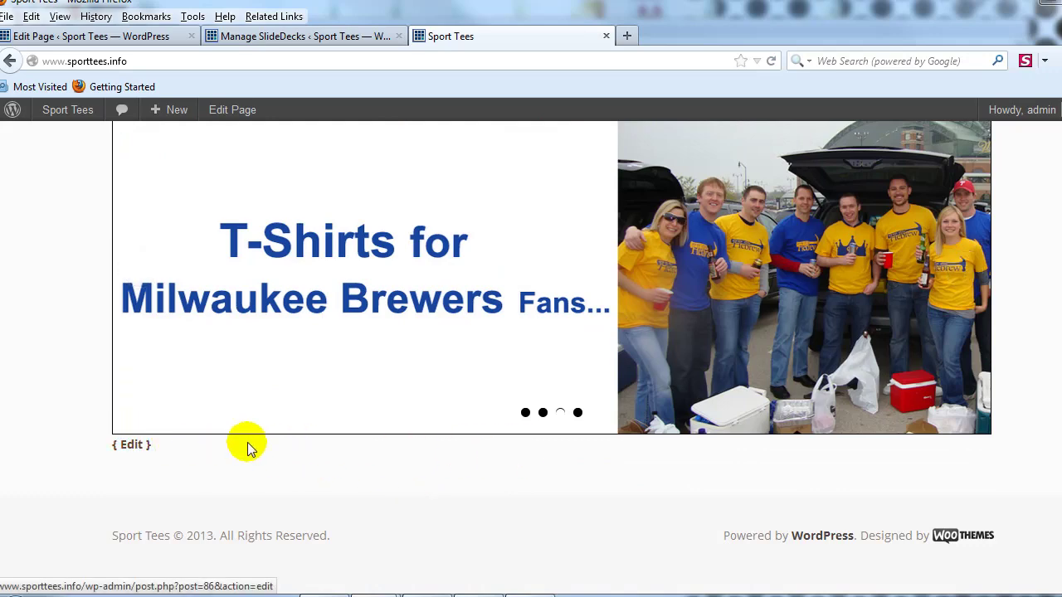
pyautogui.scroll(3, 453, 134)
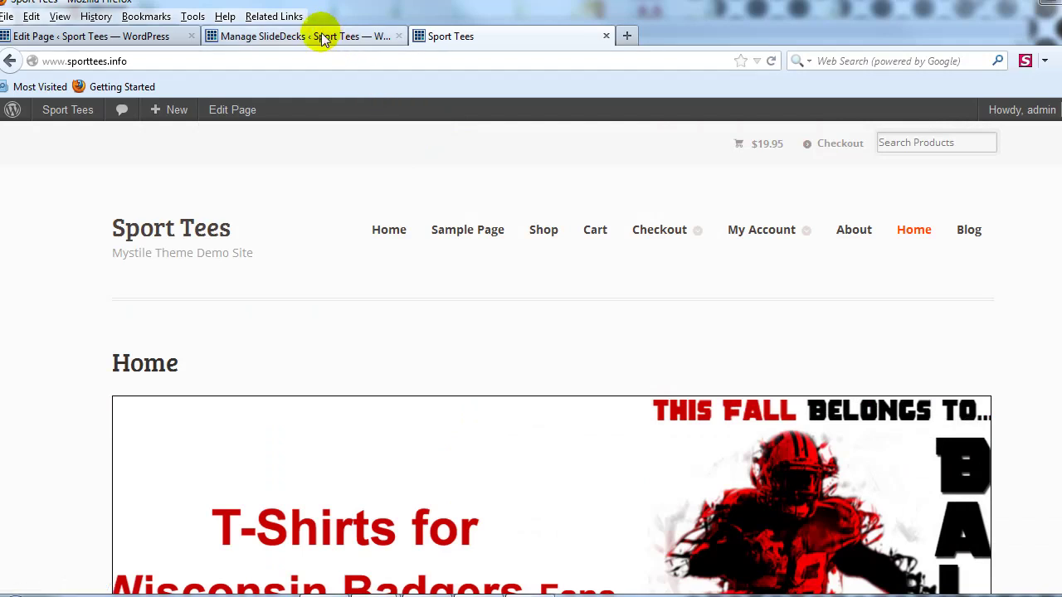
# Step: Add the line Featured Products below the SlideDeck shortcode on the Home page and format it as Heading 2
pyautogui.click(399, 36)
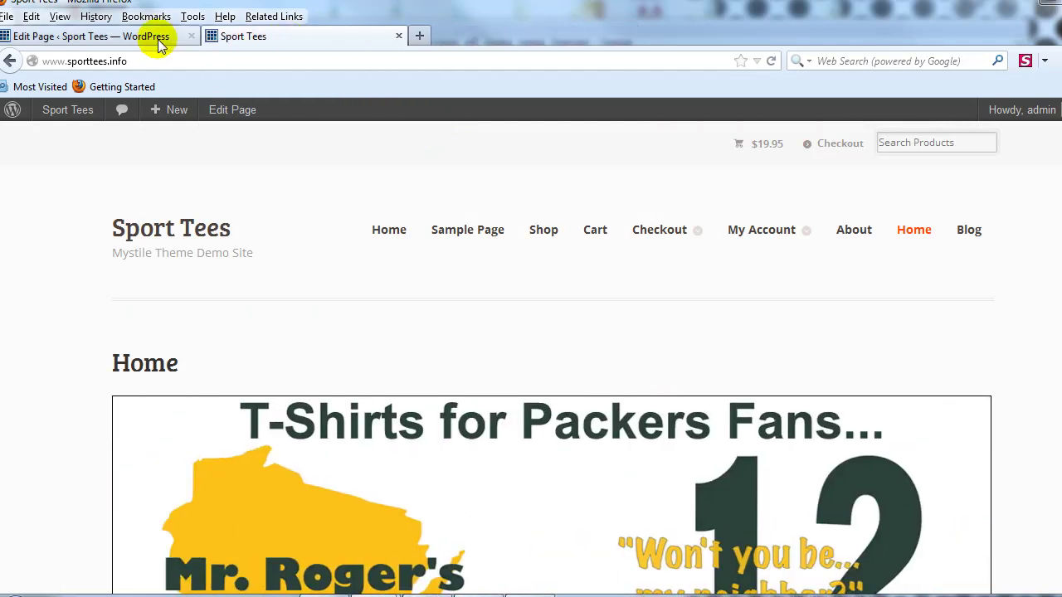
pyautogui.click(149, 39)
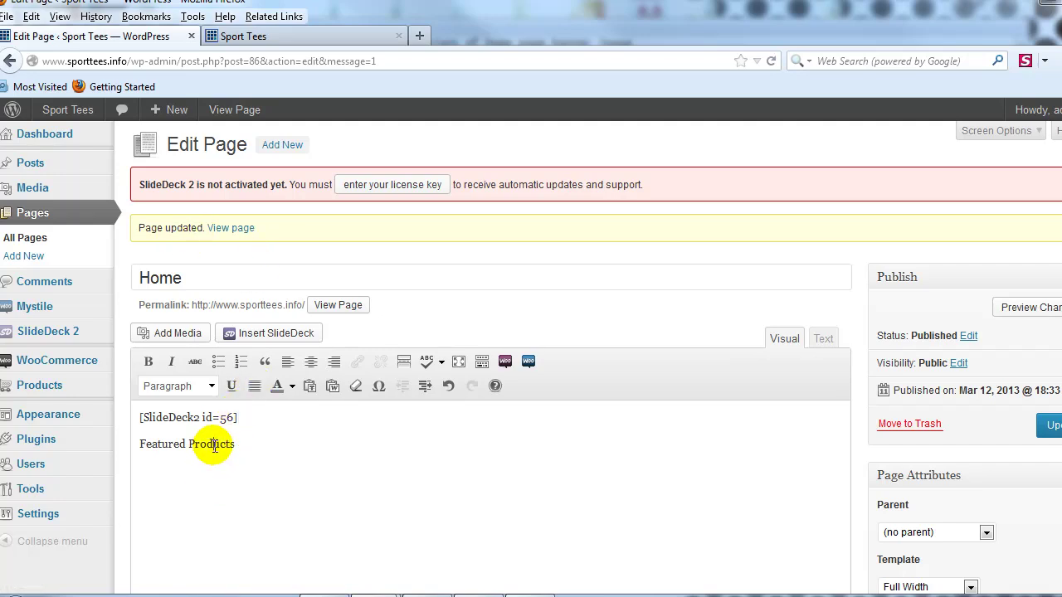
pyautogui.moveTo(237, 444); pyautogui.dragTo(135, 445)
pyautogui.click(173, 387)
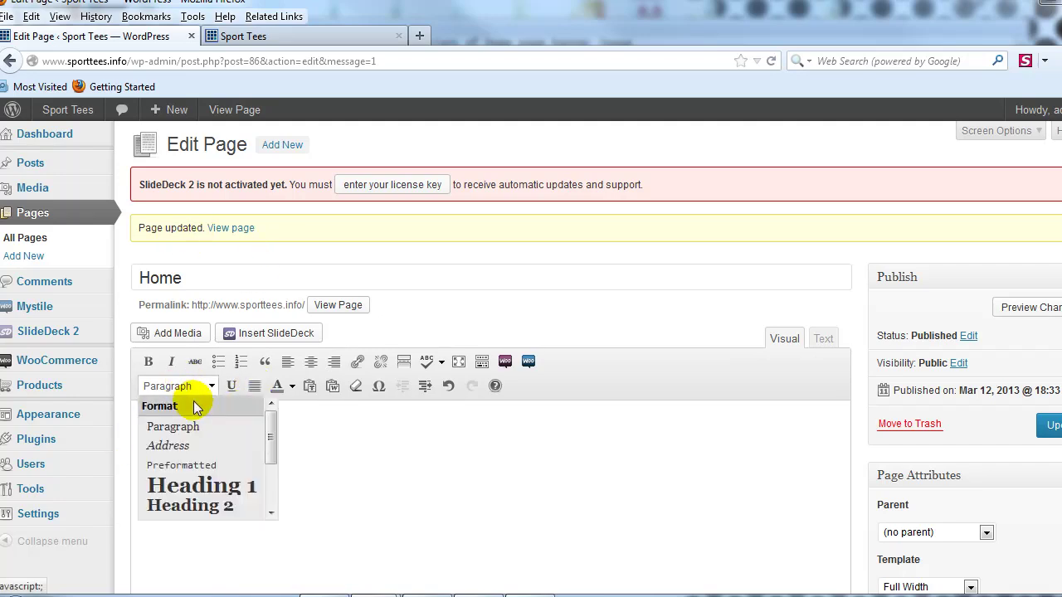
pyautogui.click(218, 505)
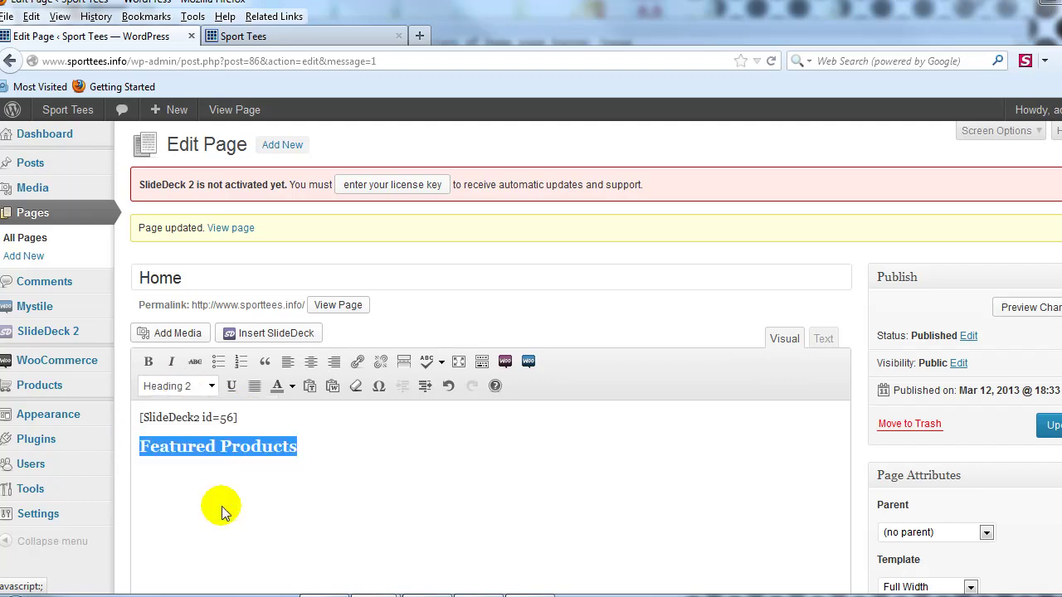
pyautogui.click(327, 462)
pyautogui.press('Return')
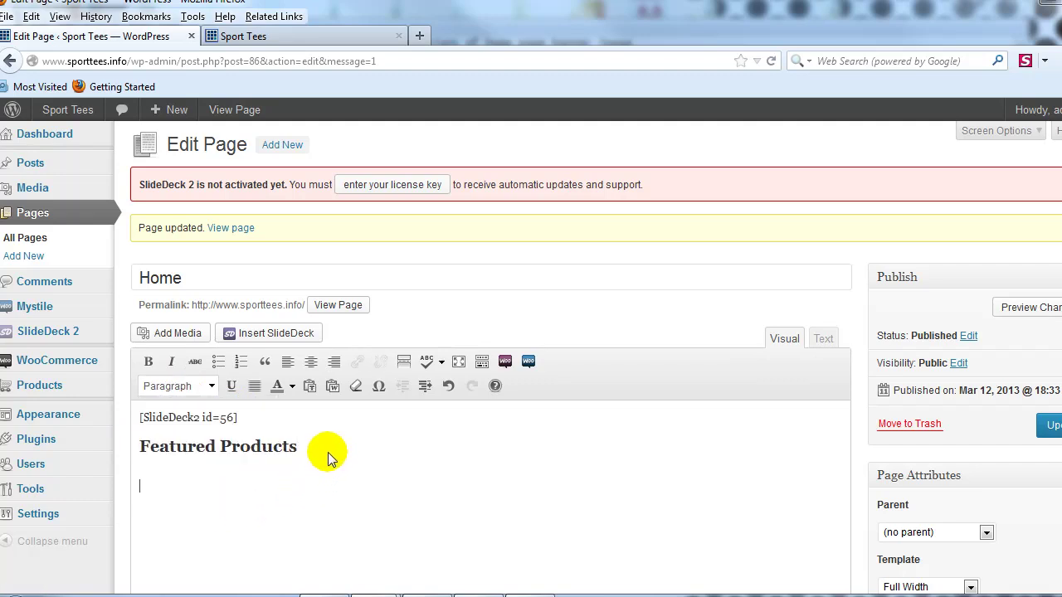
# Step: Insert the WooCommerce Featured products shortcode under the Featured Products heading, update the page and view it on the live site
pyautogui.click(506, 365)
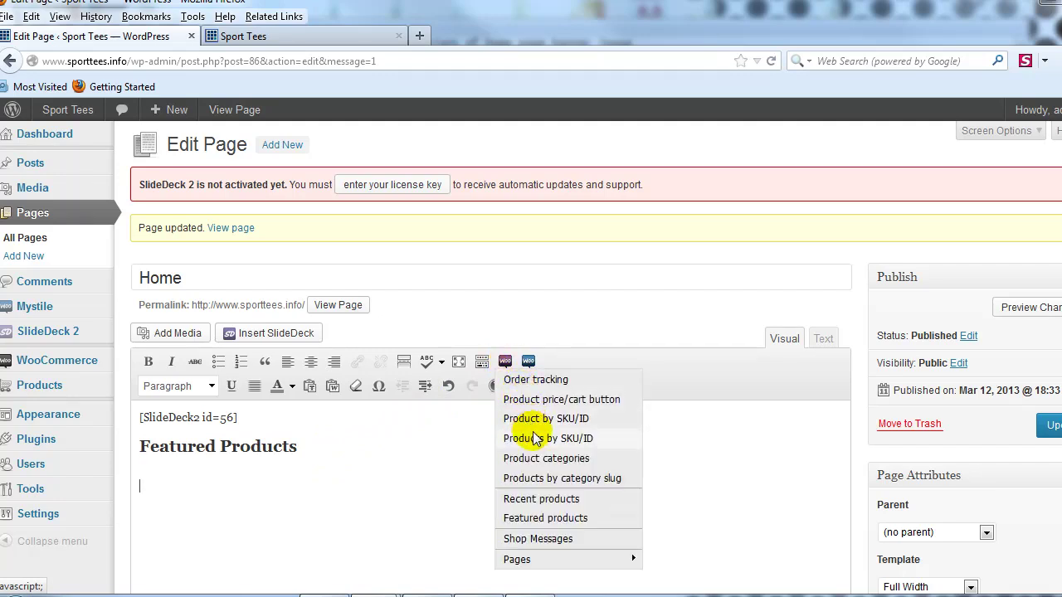
pyautogui.click(521, 519)
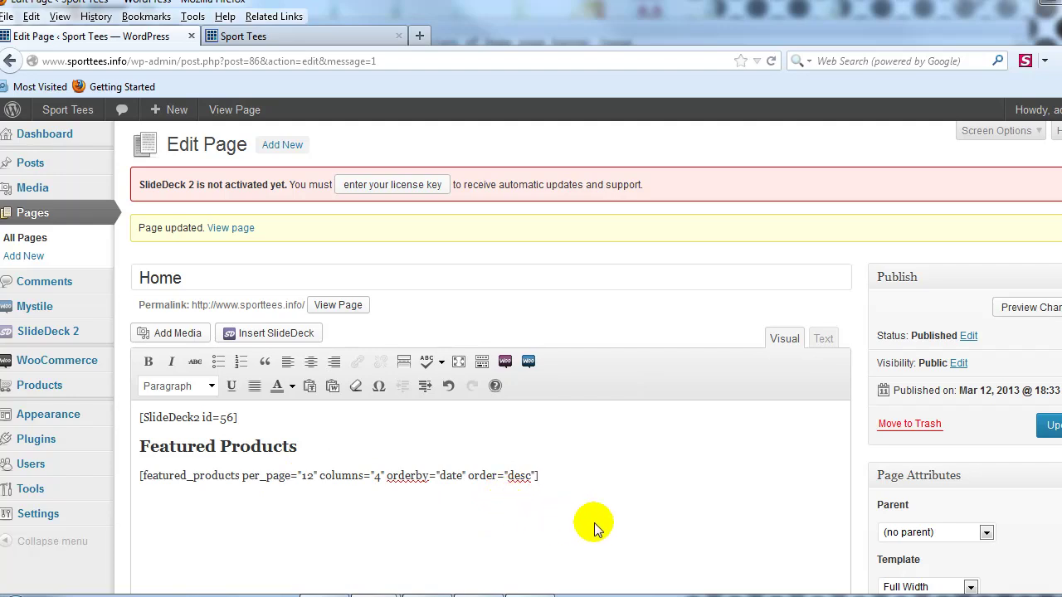
pyautogui.click(1052, 431)
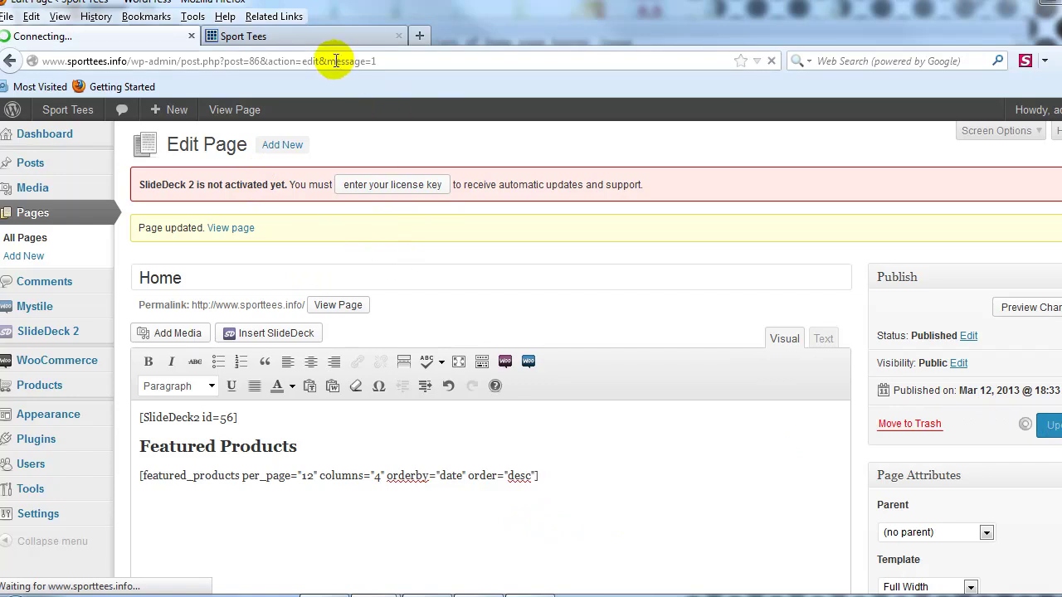
pyautogui.click(330, 38)
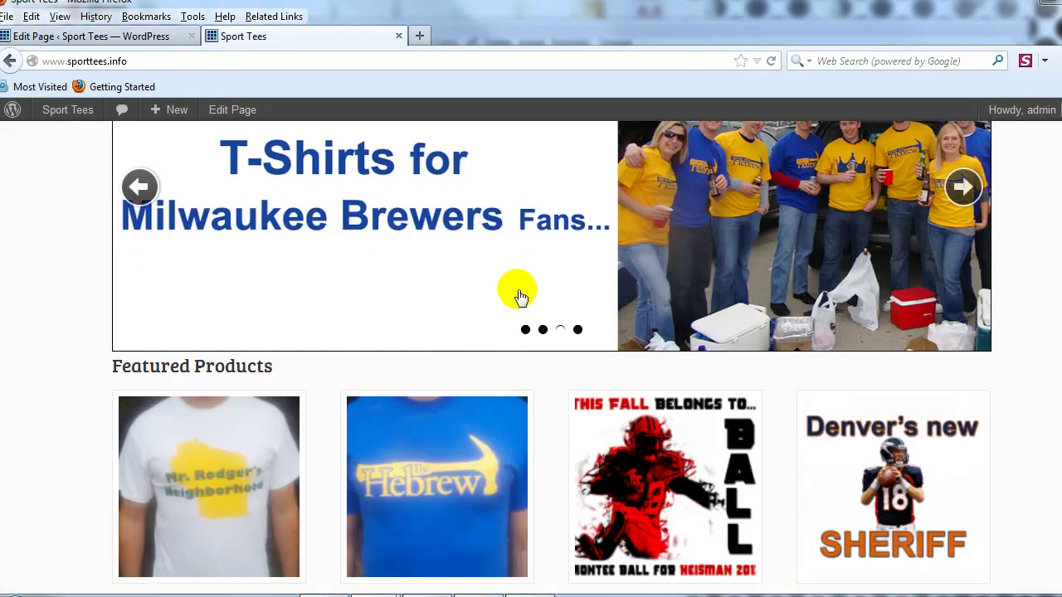
# Step: Examine the Featured Products row and its placement below the slider on the live Home page
pyautogui.scroll(-2, 171, 277)
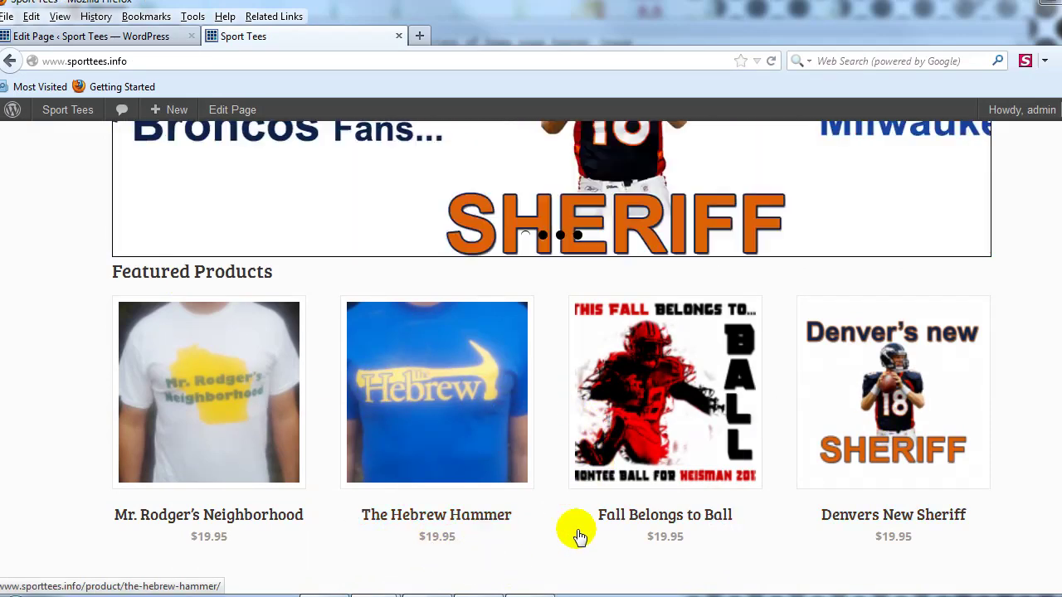
pyautogui.scroll(-3, 580, 528)
pyautogui.scroll(4, 595, 516)
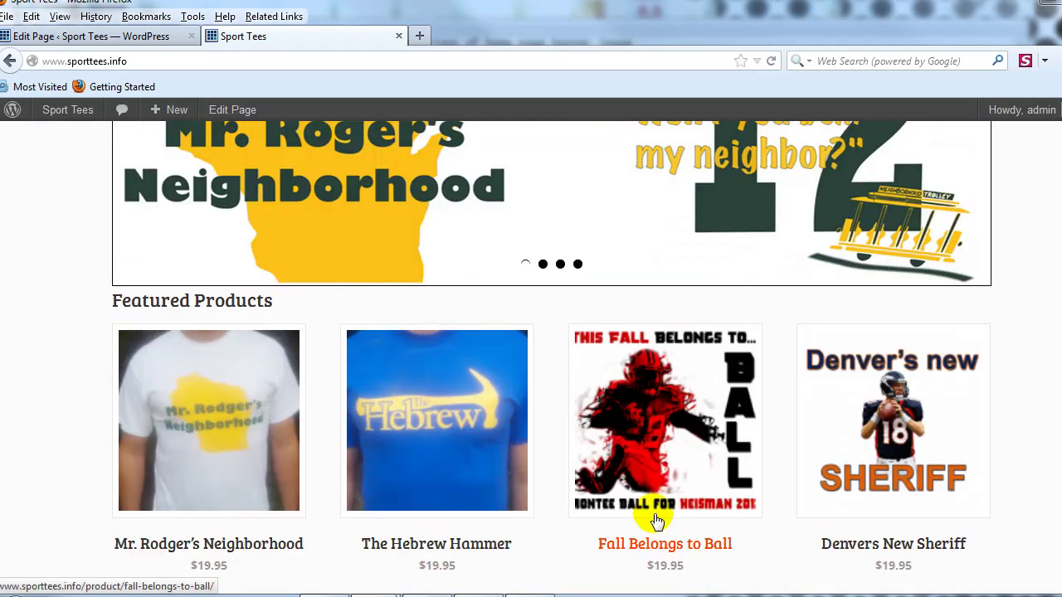
pyautogui.scroll(-4, 498, 453)
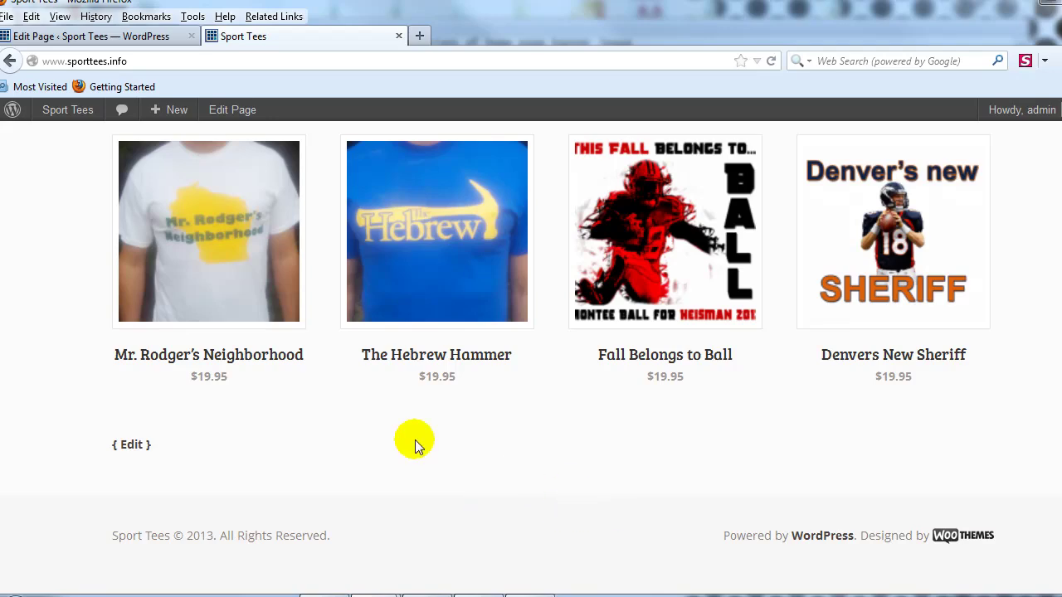
pyautogui.scroll(8, 517, 489)
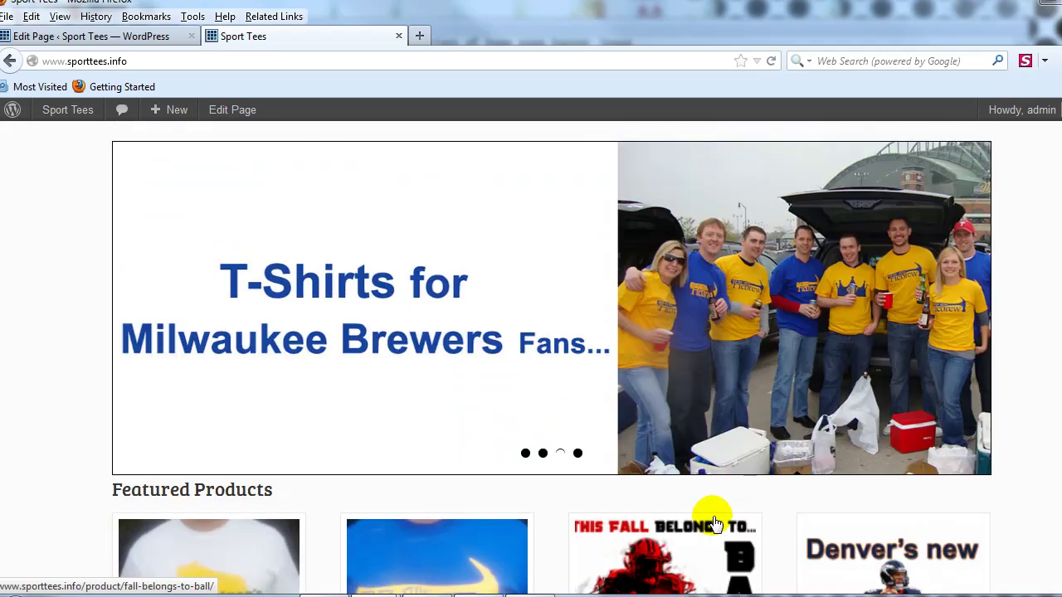
pyautogui.scroll(-2, 716, 523)
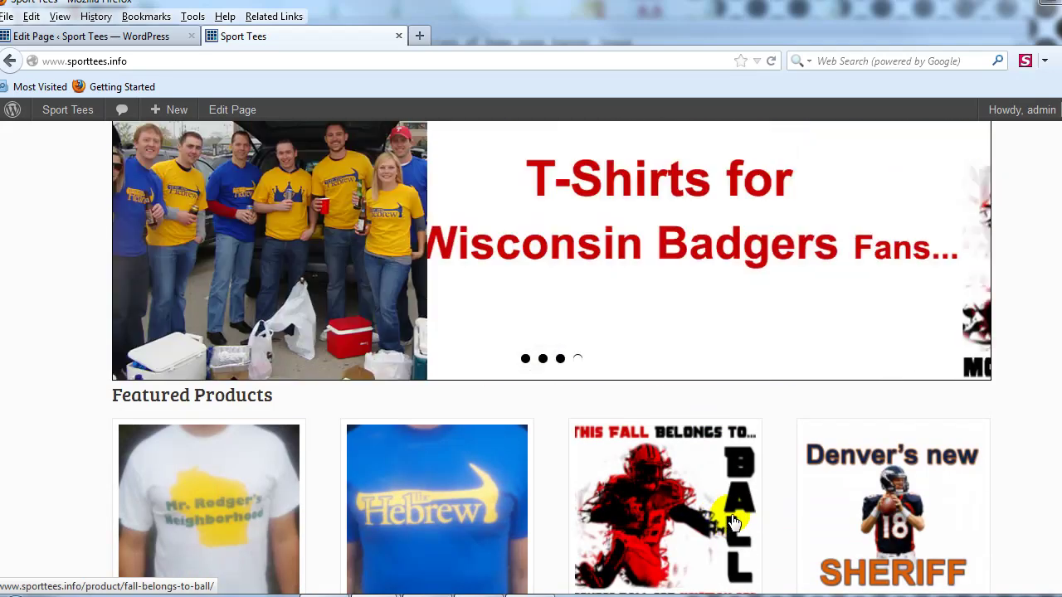
pyautogui.scroll(5, 731, 525)
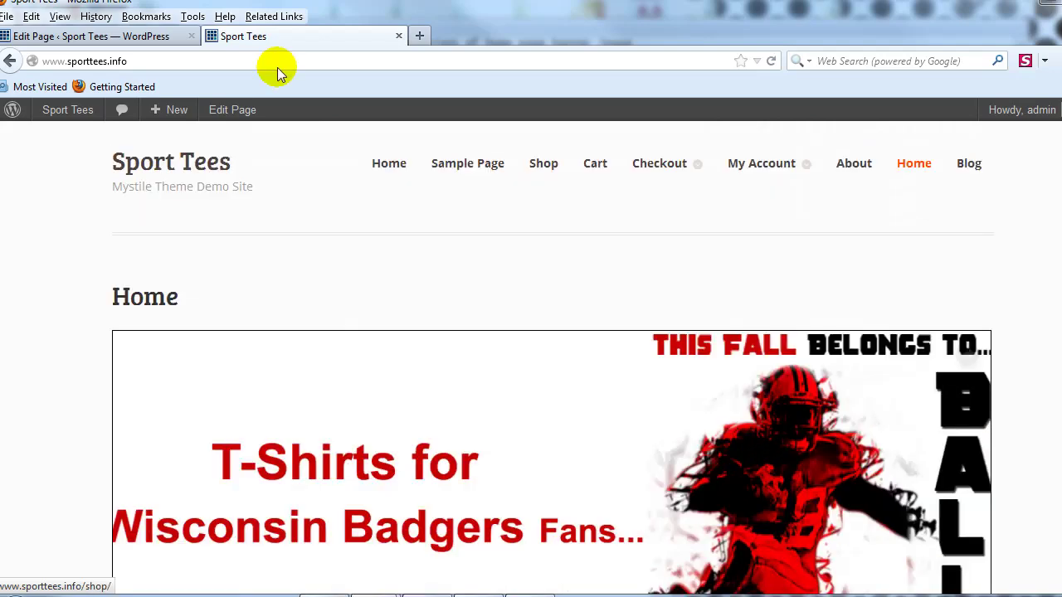
# Step: Add a paragraph of repeated "Home Page content here..." placeholder text below the featured products shortcode in the Home page editor
pyautogui.click(104, 36)
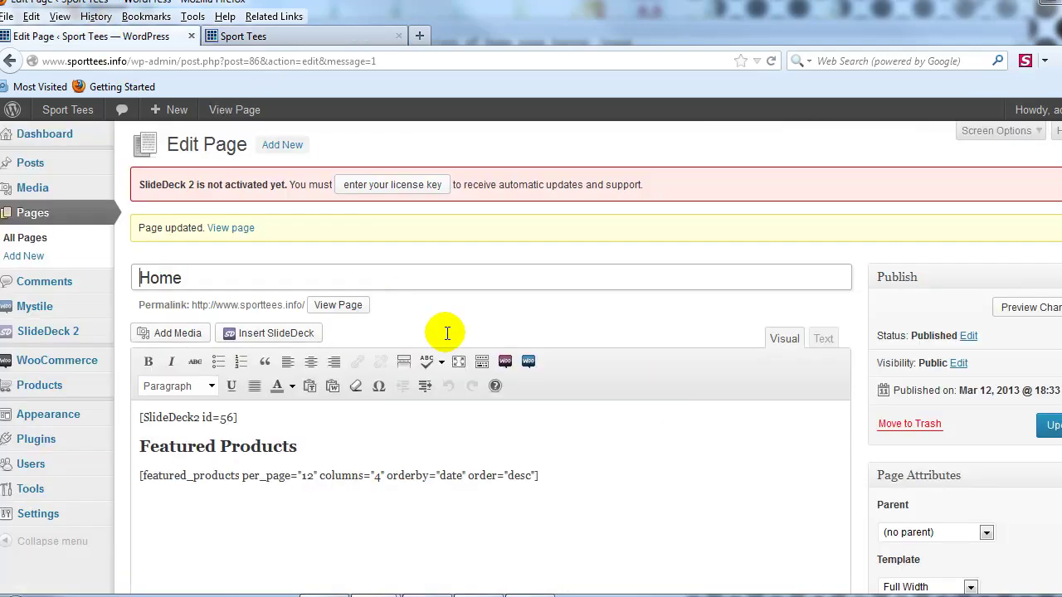
pyautogui.click(530, 364)
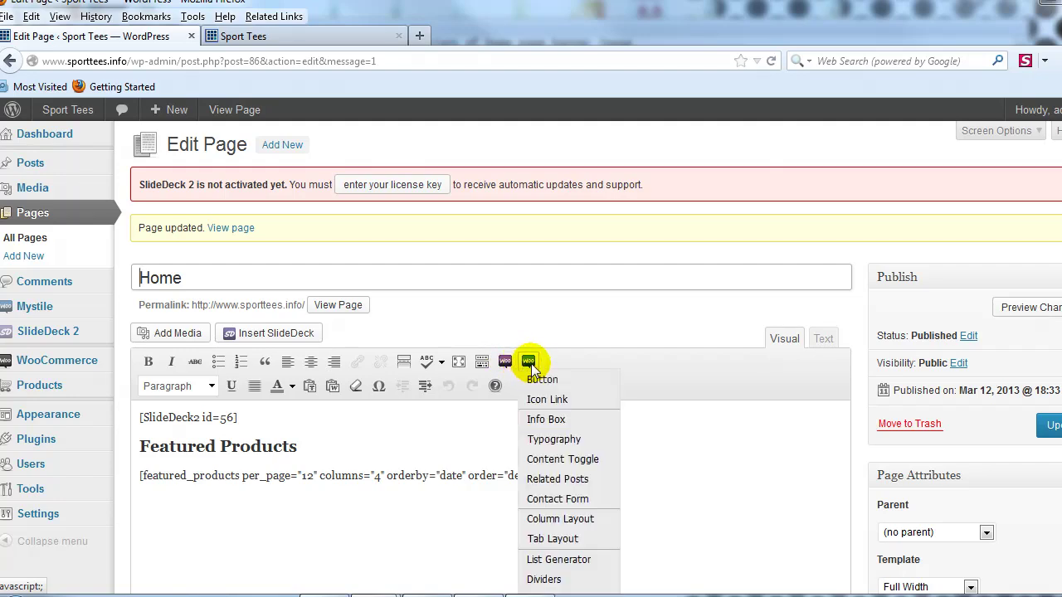
pyautogui.click(663, 389)
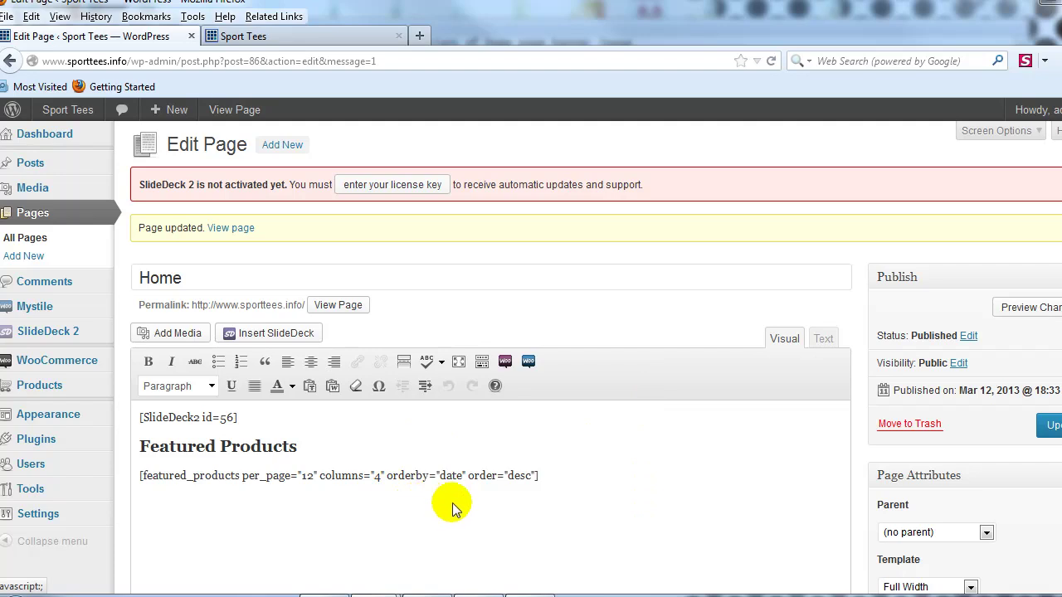
pyautogui.scroll(-2, 444, 474)
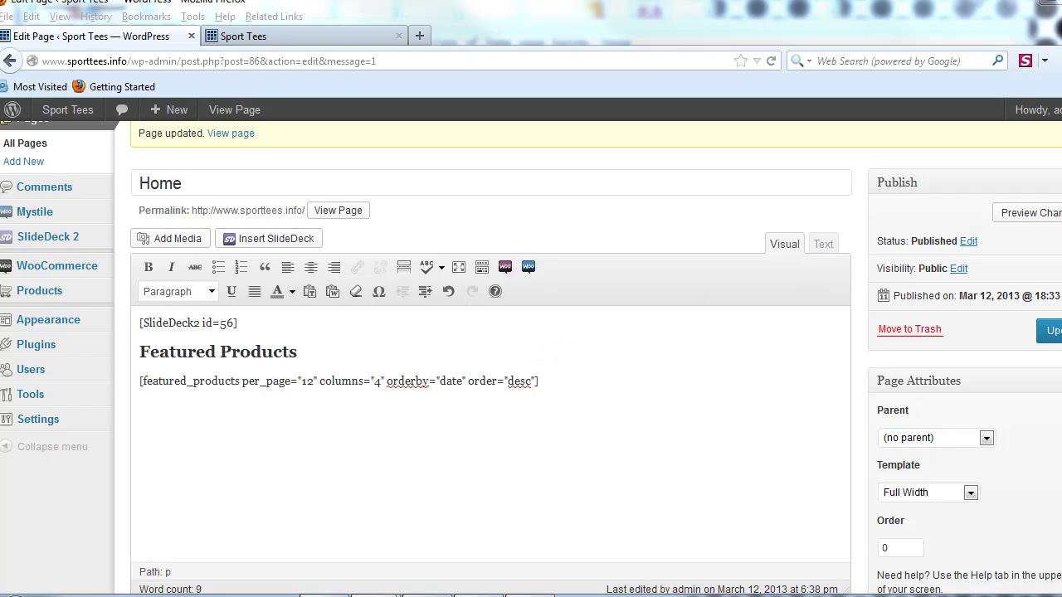
pyautogui.click(375, 433)
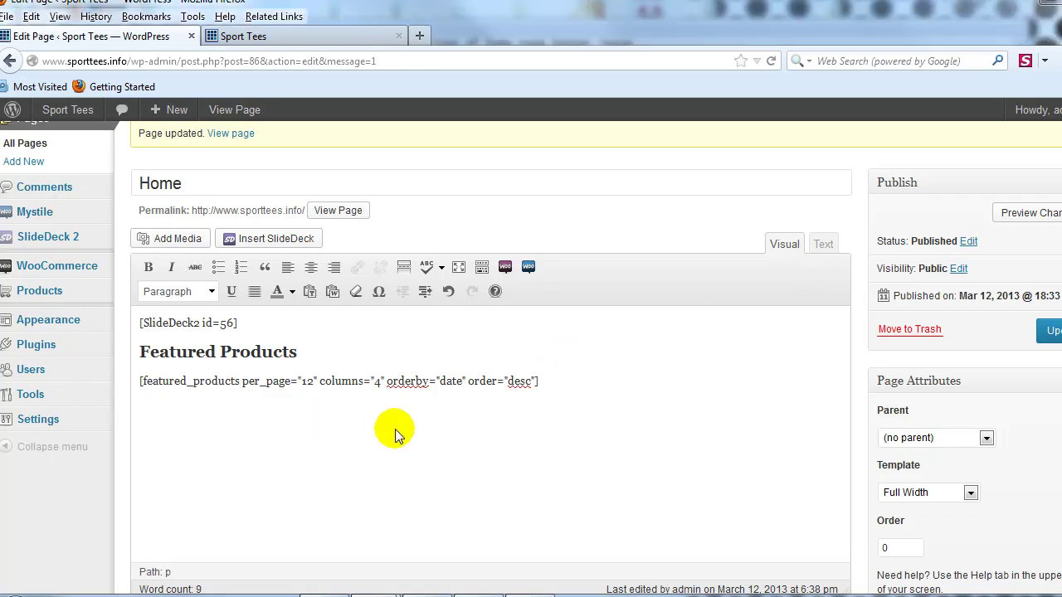
pyautogui.write('Home Page content here... Home Page content here...Home Page content here...Home Page content here...Home Page content here...Home Page content here...Home Page content here...Home Page content here...Home Page content here...Home Page content here...Home Page content here...Home Page content here...Home Page content here...Home Page content here...Home Page content here...Home Page content here...Home Page content here...Home Page content here...')
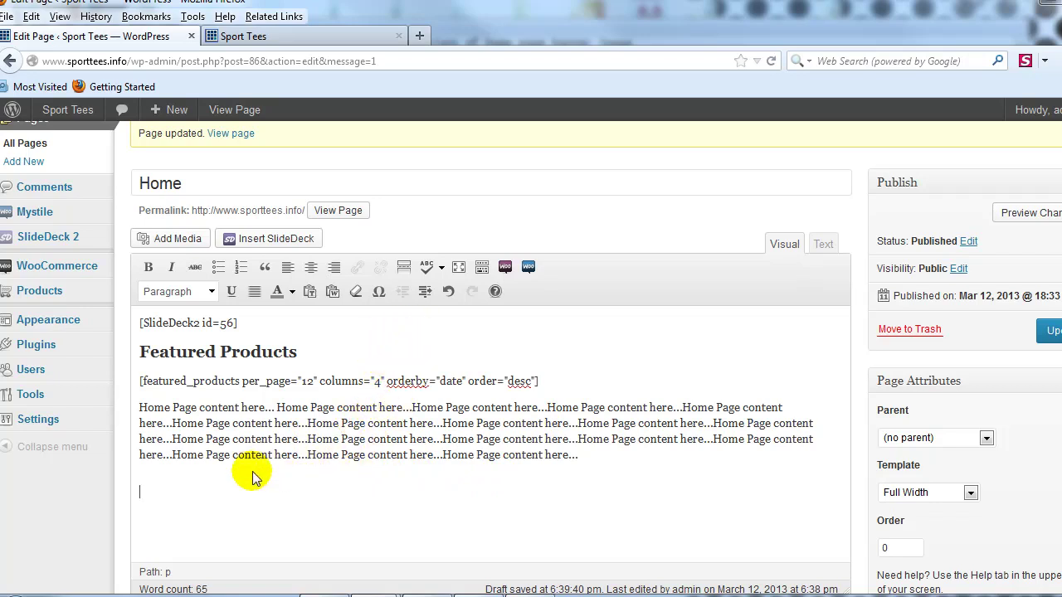
# Step: Insert a WooThemes Horizontal Rule divider below the placeholder paragraph and add the line Product Categories under it
pyautogui.click(529, 267)
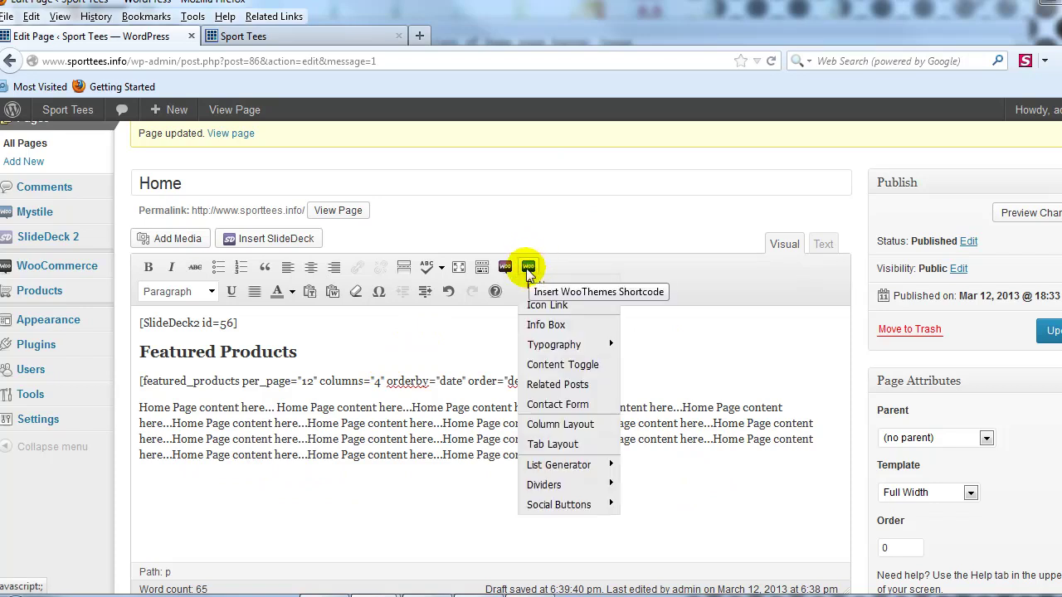
pyautogui.moveTo(550, 468)
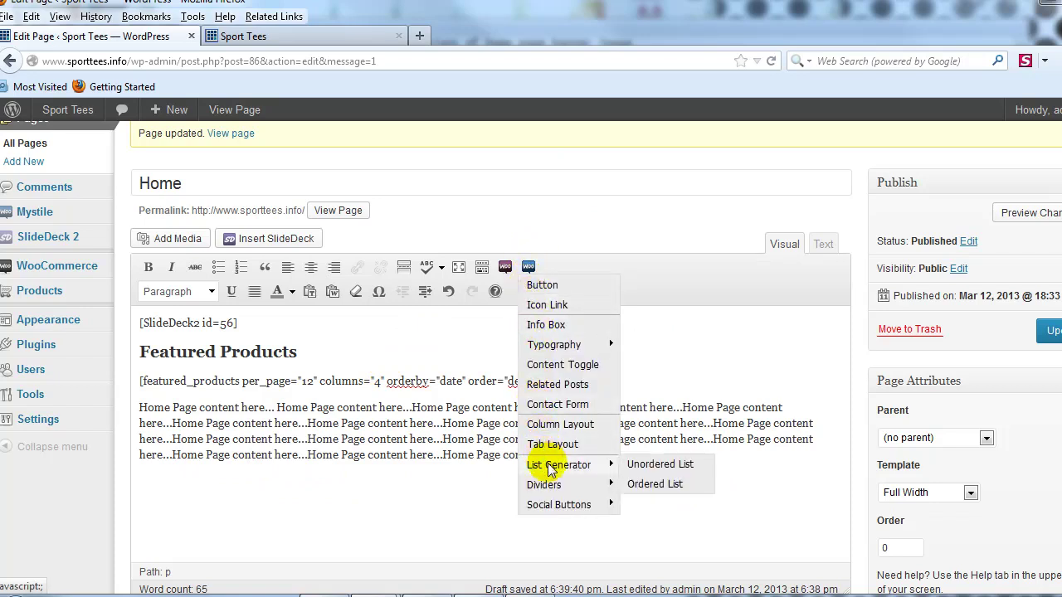
pyautogui.moveTo(561, 491)
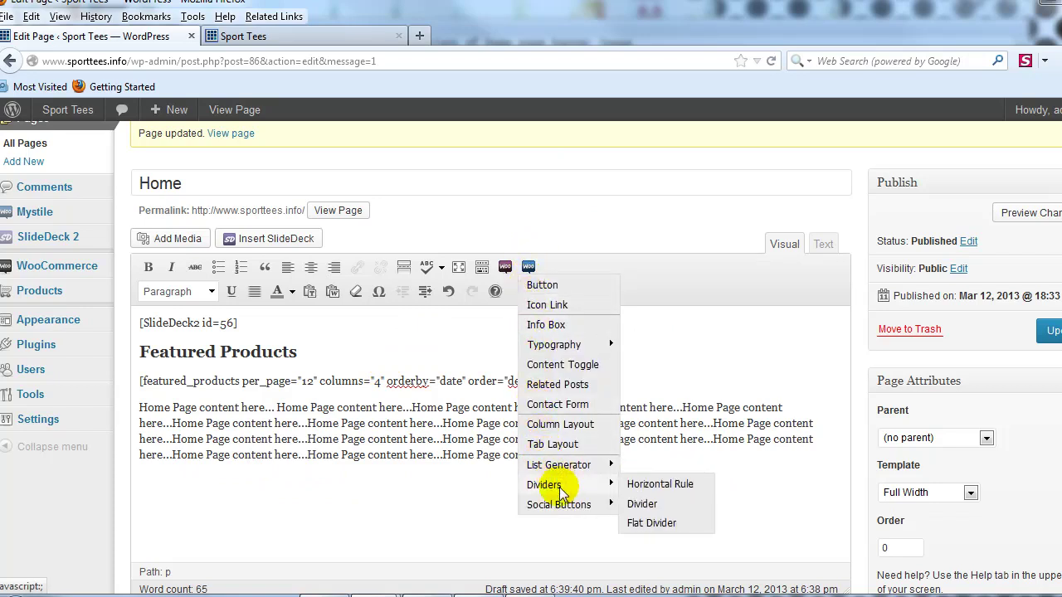
pyautogui.click(648, 486)
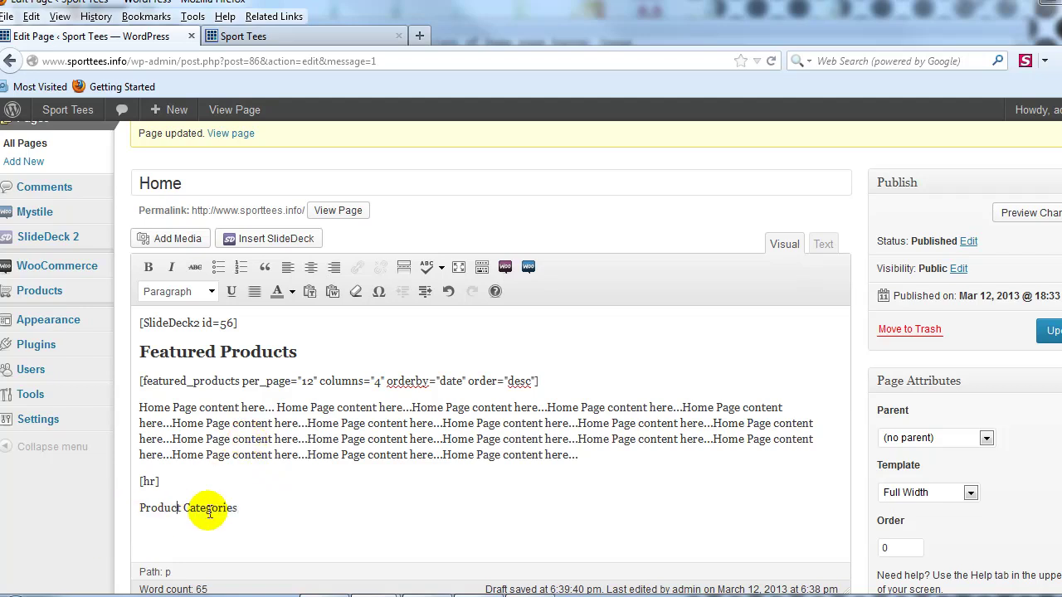
# Step: Format the Product Categories line as Heading 3
pyautogui.moveTo(240, 508); pyautogui.dragTo(144, 508)
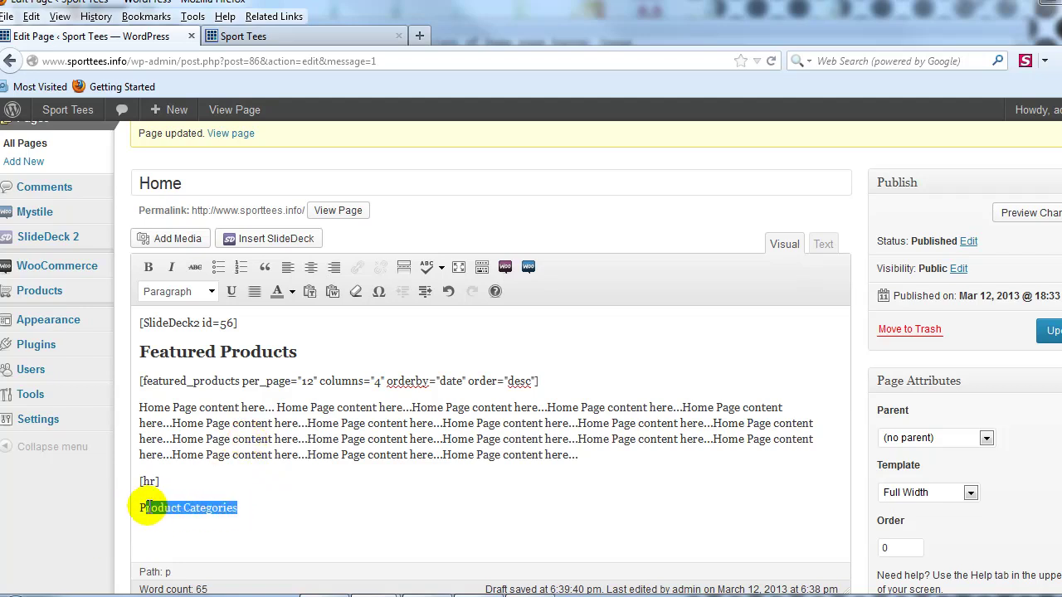
pyautogui.click(173, 292)
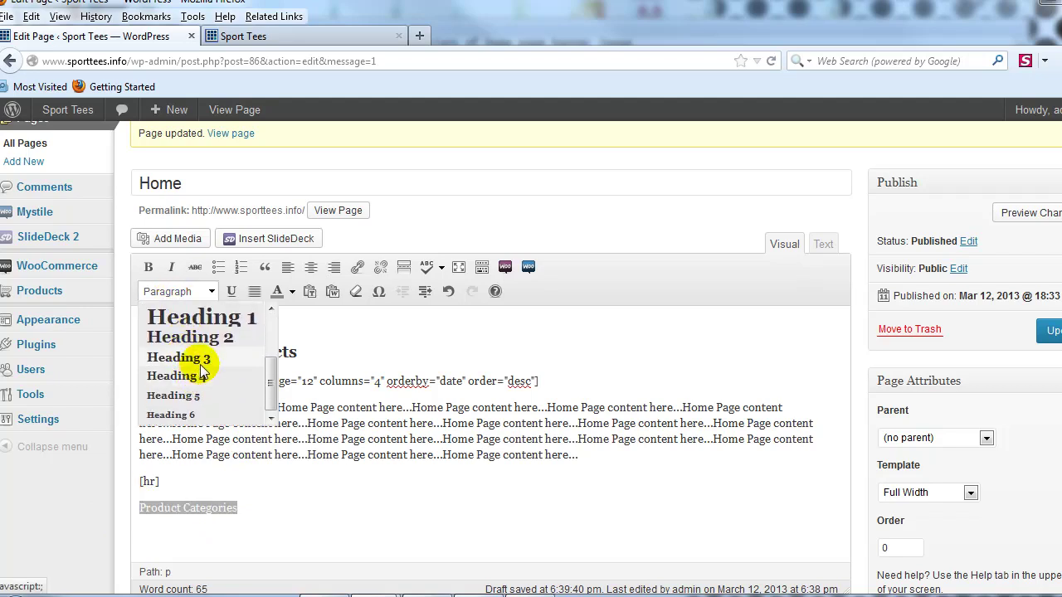
pyautogui.click(199, 358)
# Step: Insert the WooCommerce Product categories shortcode on a new line under the Product Categories heading
pyautogui.click(303, 517)
pyautogui.press('Return')
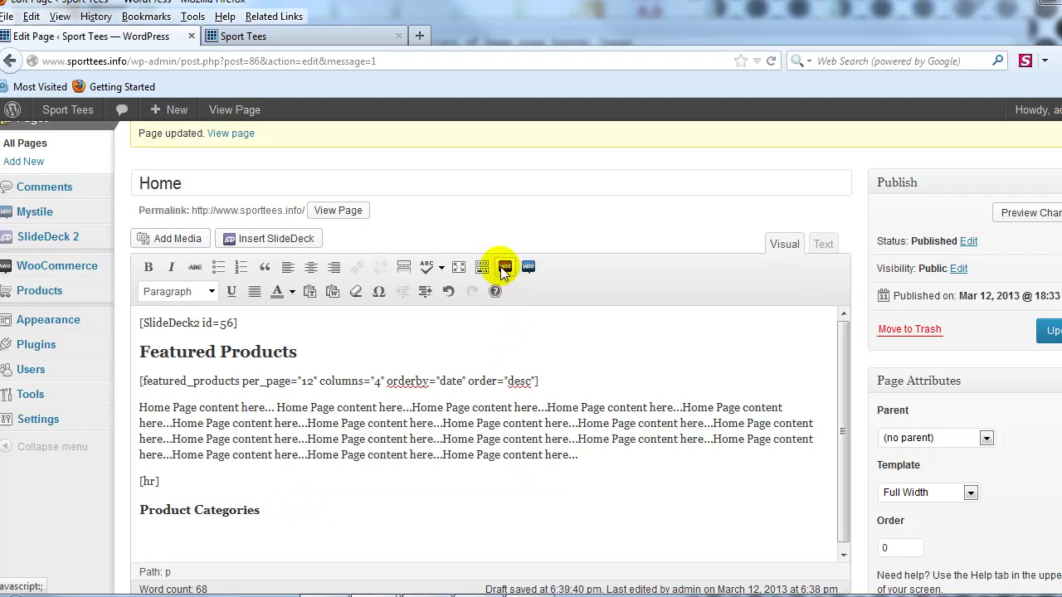
pyautogui.click(504, 270)
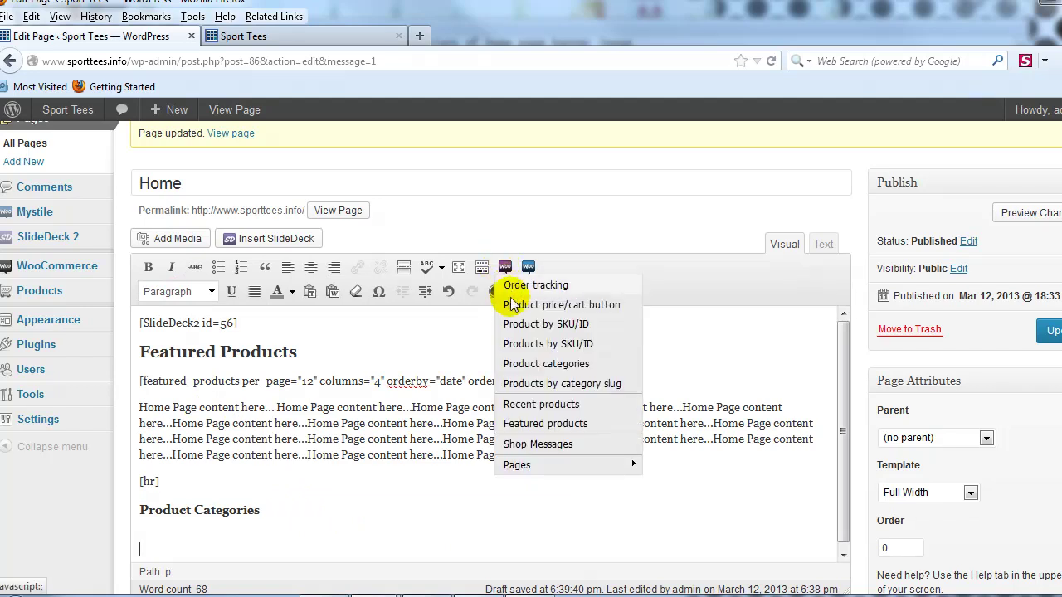
pyautogui.click(526, 365)
# Step: Add another paragraph of repeated "Home Page content here..." text below the product categories shortcode and update the page
pyautogui.scroll(-2, 404, 488)
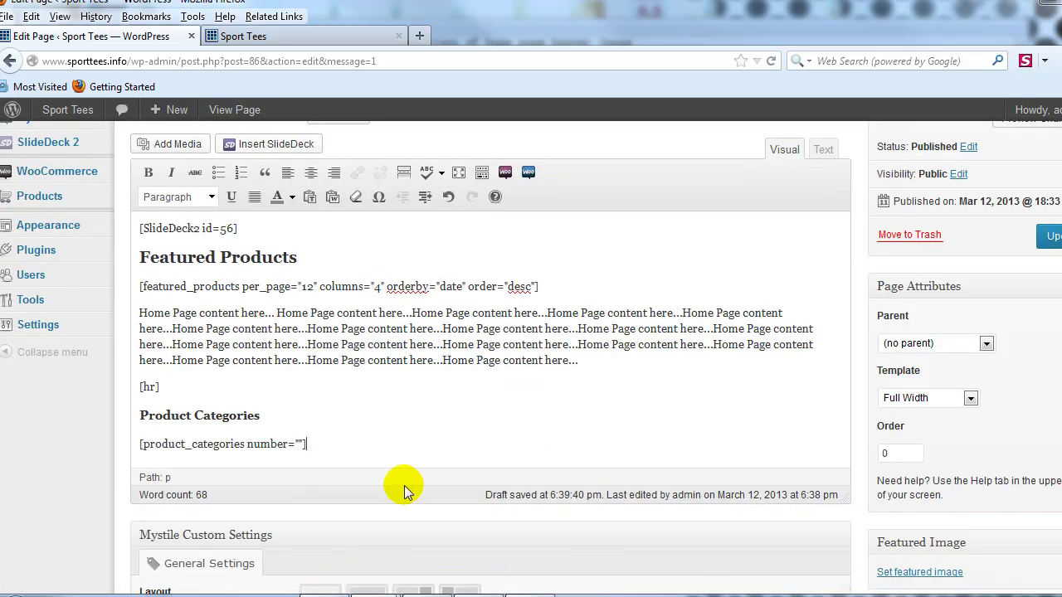
pyautogui.press('Return')
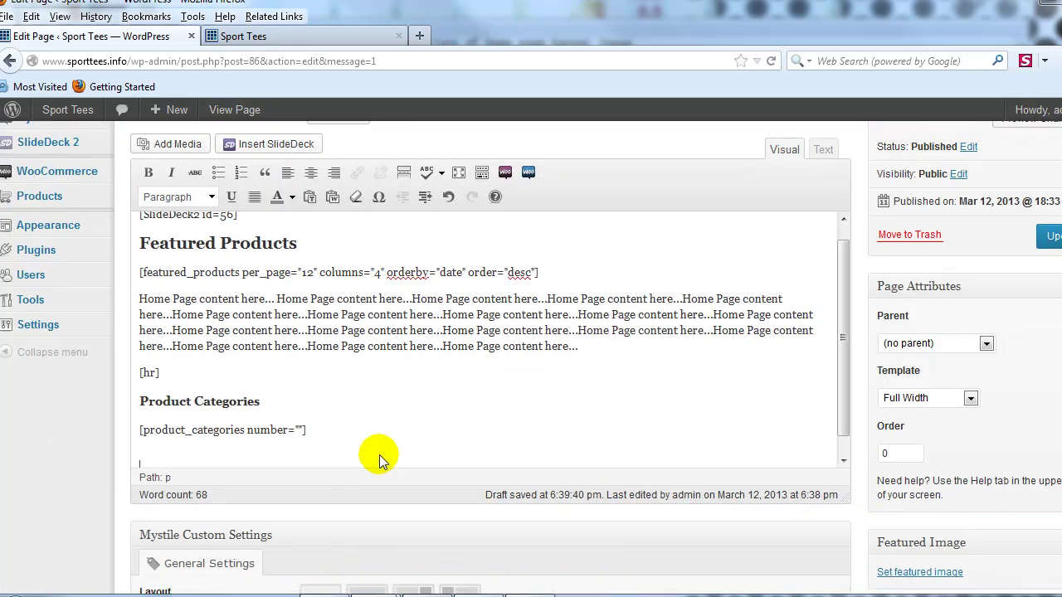
pyautogui.write('Home Page content here... Home Page content here...Home Page content here...Home Page content here...Home Page content here...Home Page content here...Home Page content here...Home Page content here...Home Page content here...Home Page content here...Home Page content here...Home Page content here...Home Page content here...Home Page content here...Home Page content here...Home Page content here...Home Page content here...Home Page content here...')
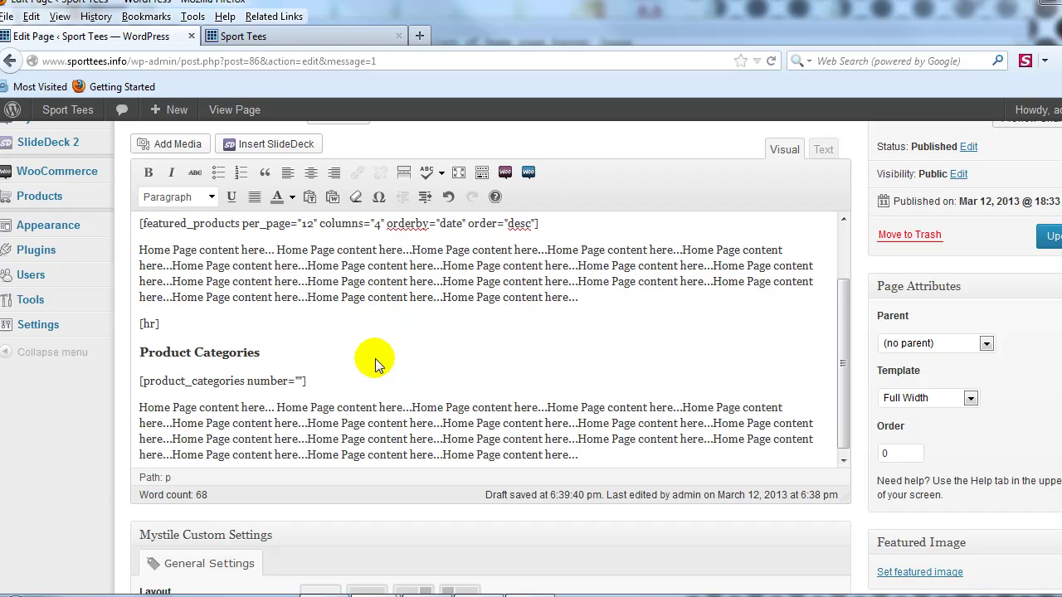
pyautogui.scroll(6, 569, 401)
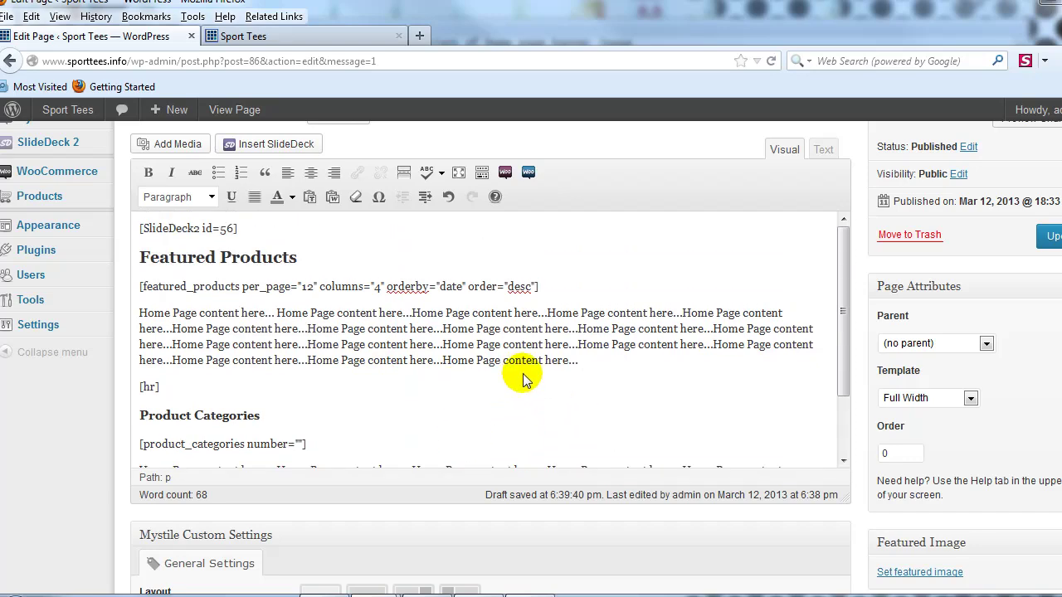
pyautogui.scroll(-5, 593, 452)
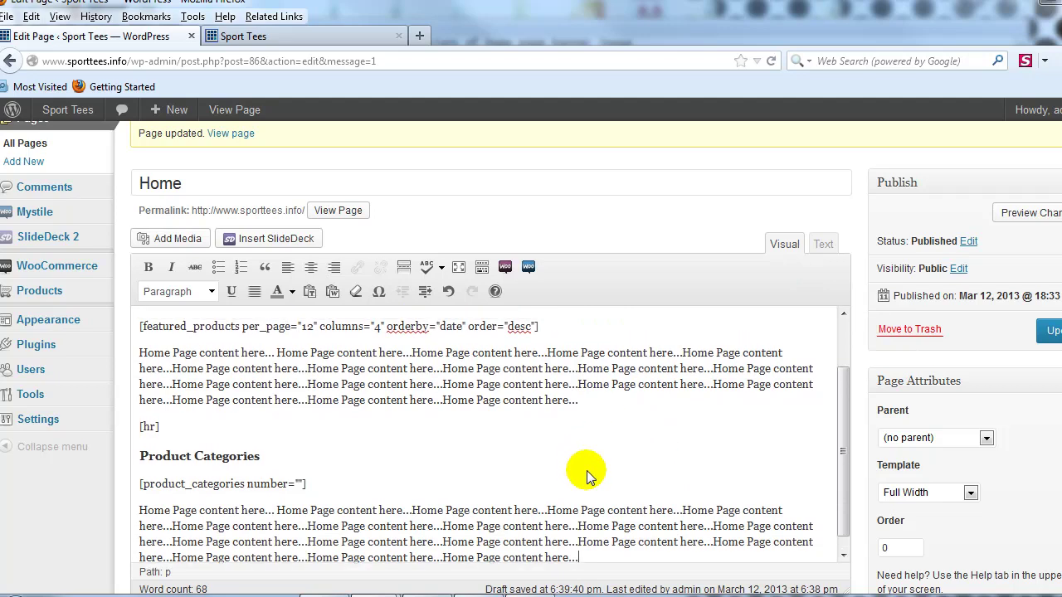
pyautogui.scroll(2, 587, 470)
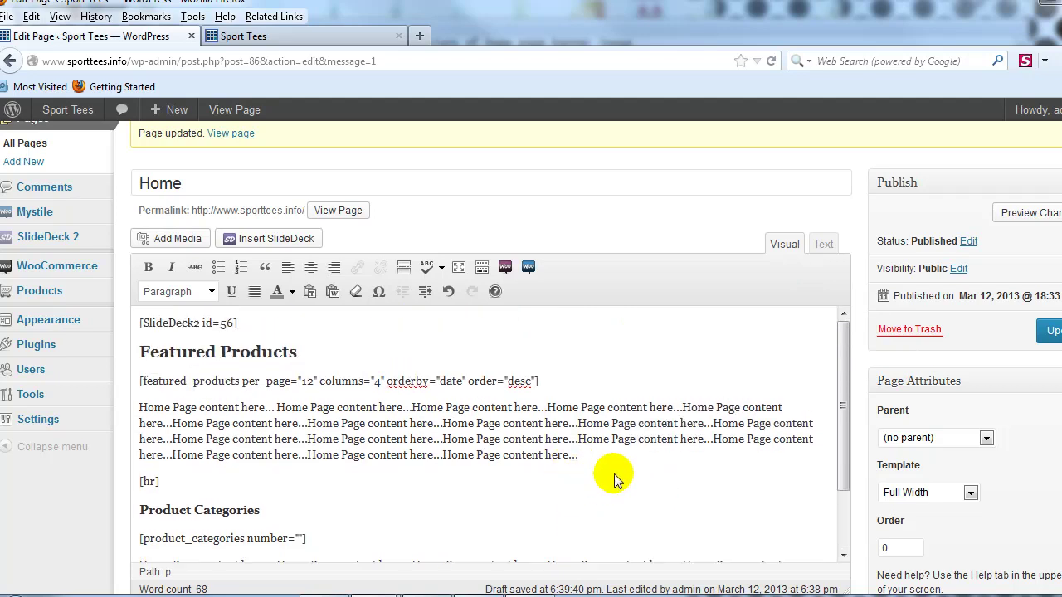
pyautogui.click(1048, 333)
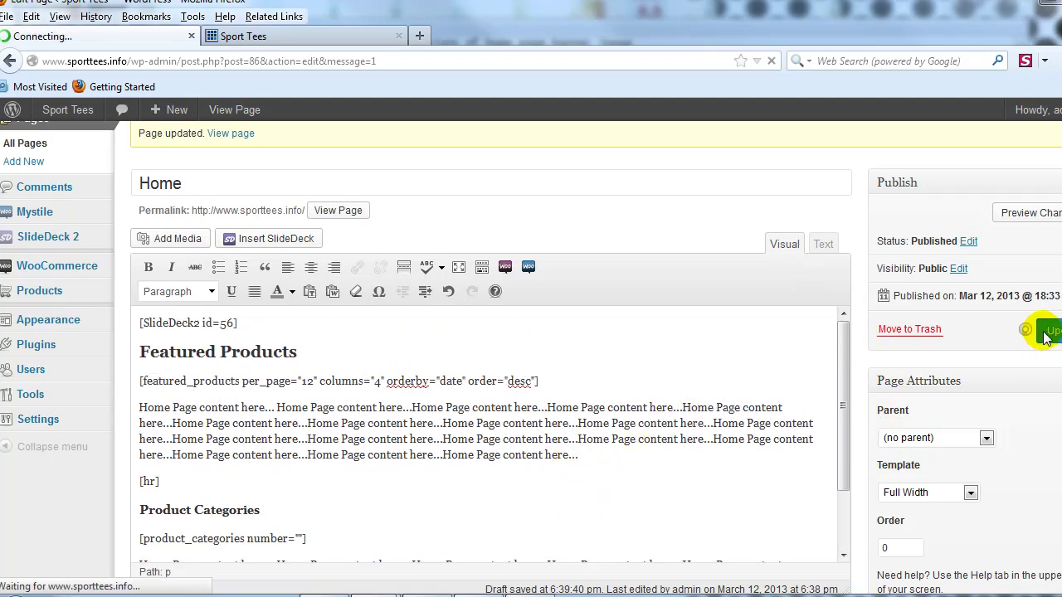
# Step: Reload the live Home page and examine its slider, featured products, placeholder text, divider and product categories
pyautogui.click(358, 35)
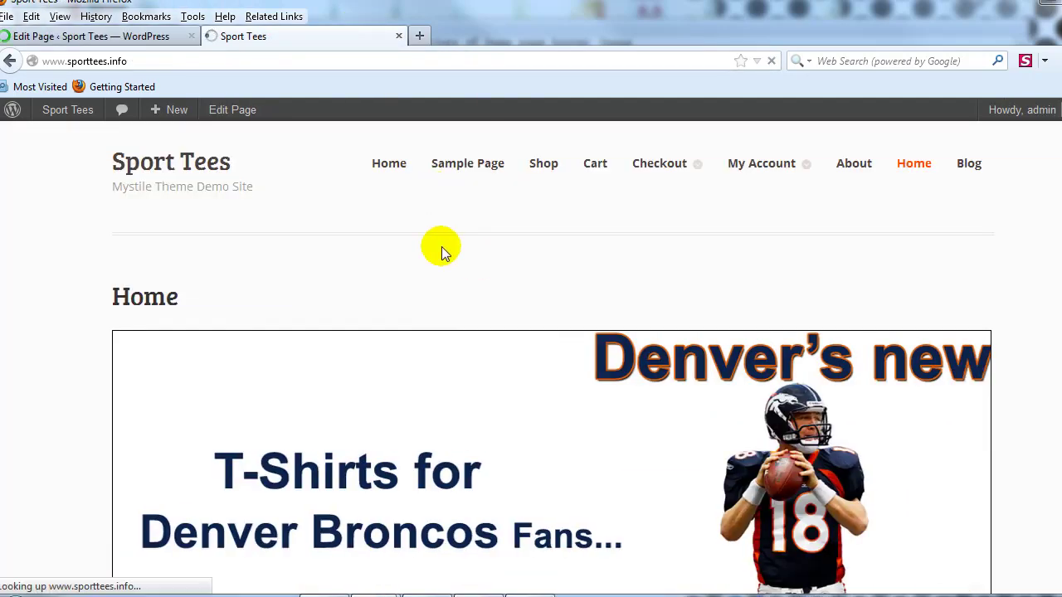
pyautogui.scroll(-10, 440, 249)
pyautogui.scroll(-3, 460, 249)
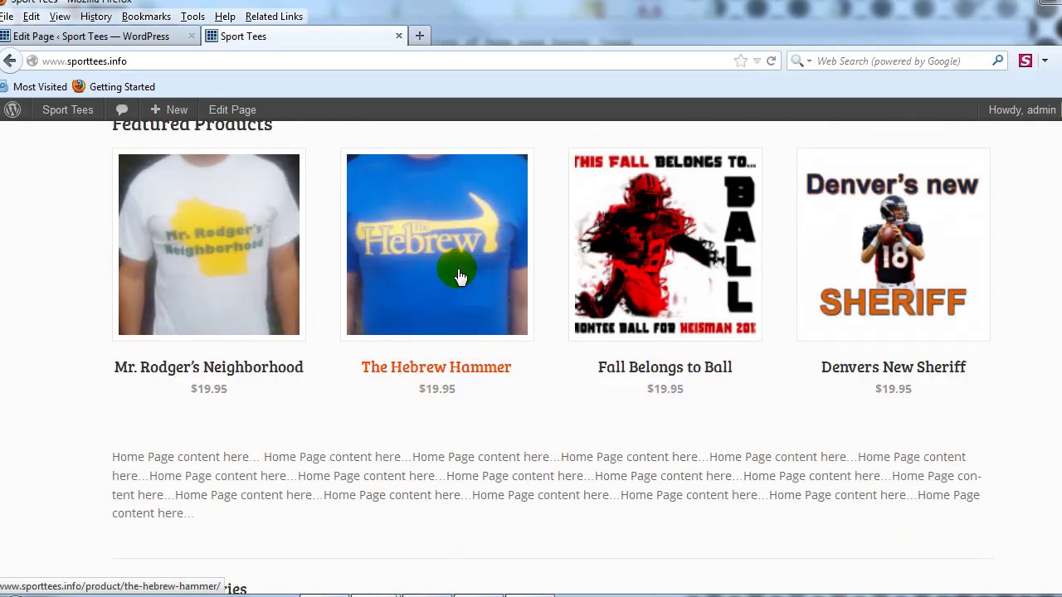
pyautogui.scroll(-2, 481, 332)
pyautogui.scroll(-1, 463, 338)
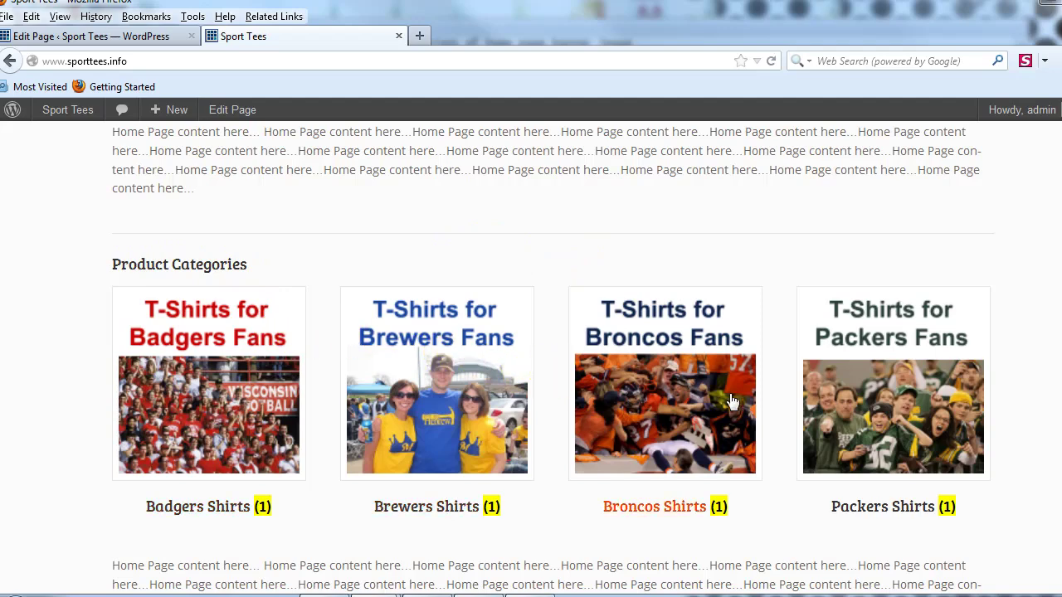
pyautogui.scroll(-2, 821, 427)
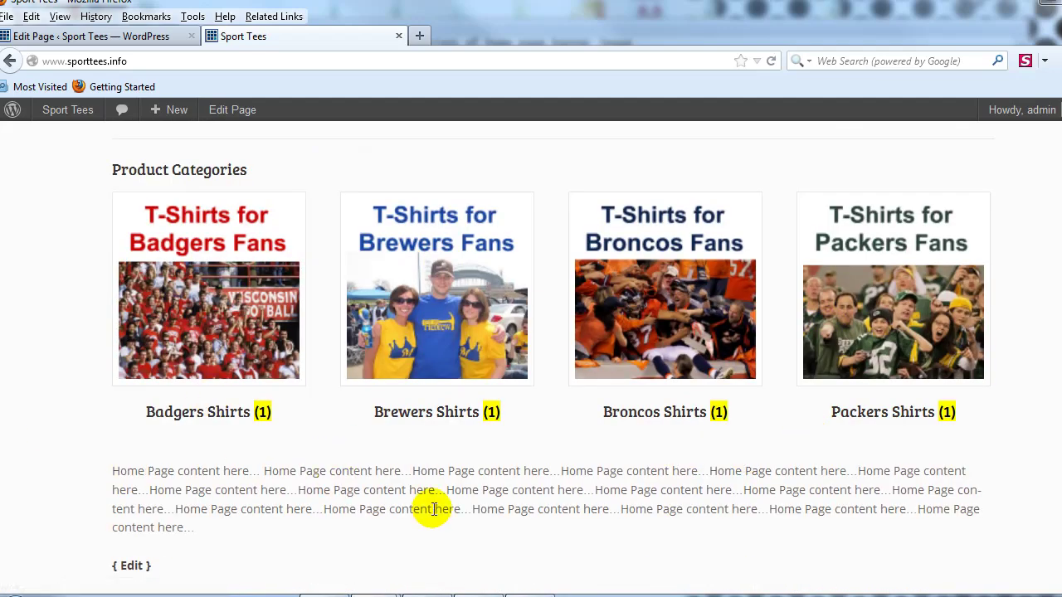
pyautogui.scroll(-2, 448, 496)
pyautogui.scroll(4, 488, 444)
pyautogui.scroll(10, 498, 443)
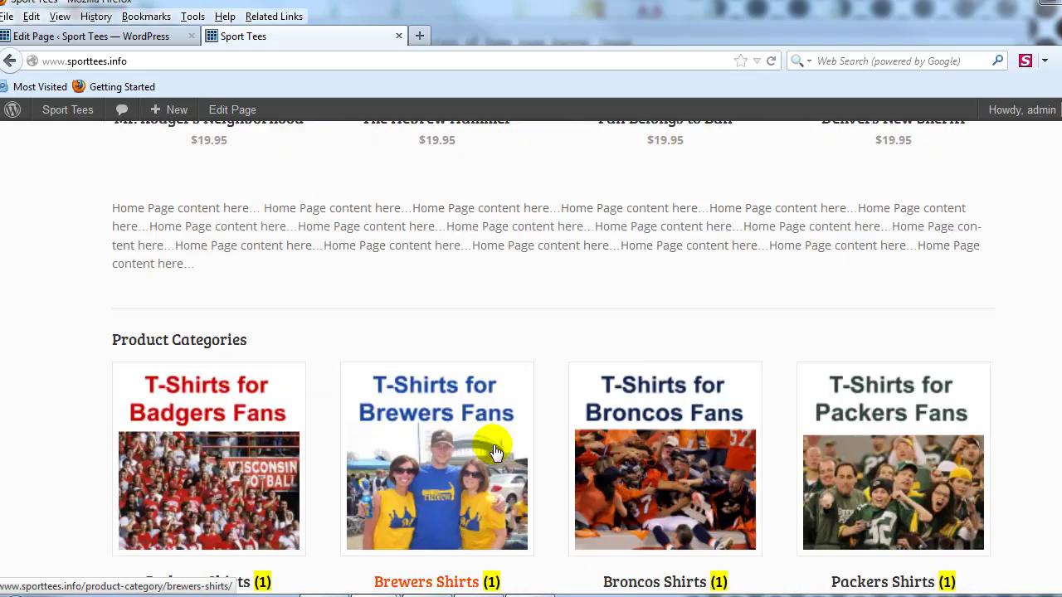
pyautogui.scroll(-4, 571, 472)
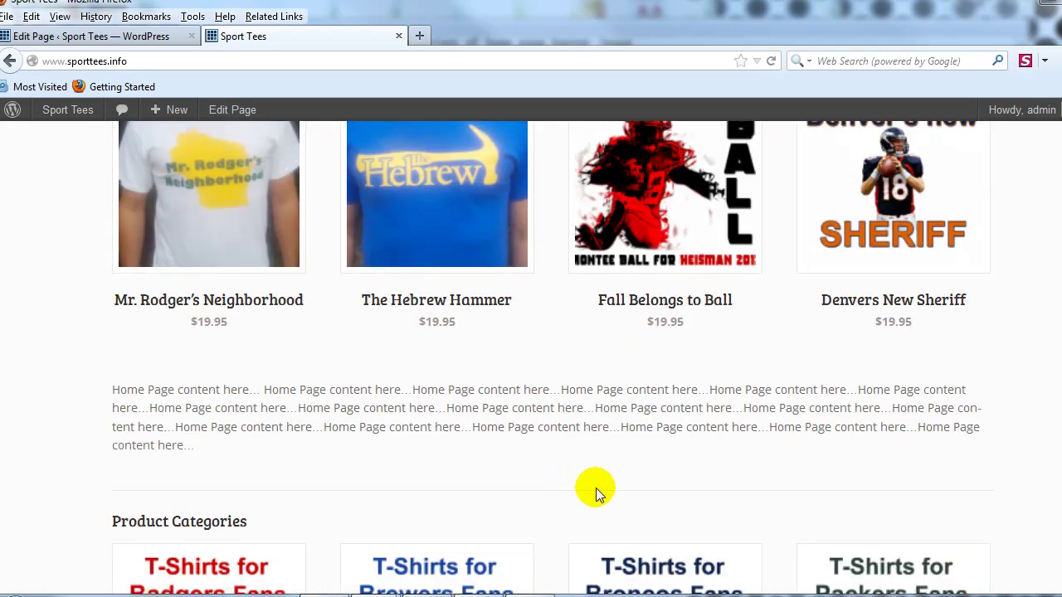
pyautogui.scroll(-4, 596, 490)
pyautogui.scroll(-5, 384, 297)
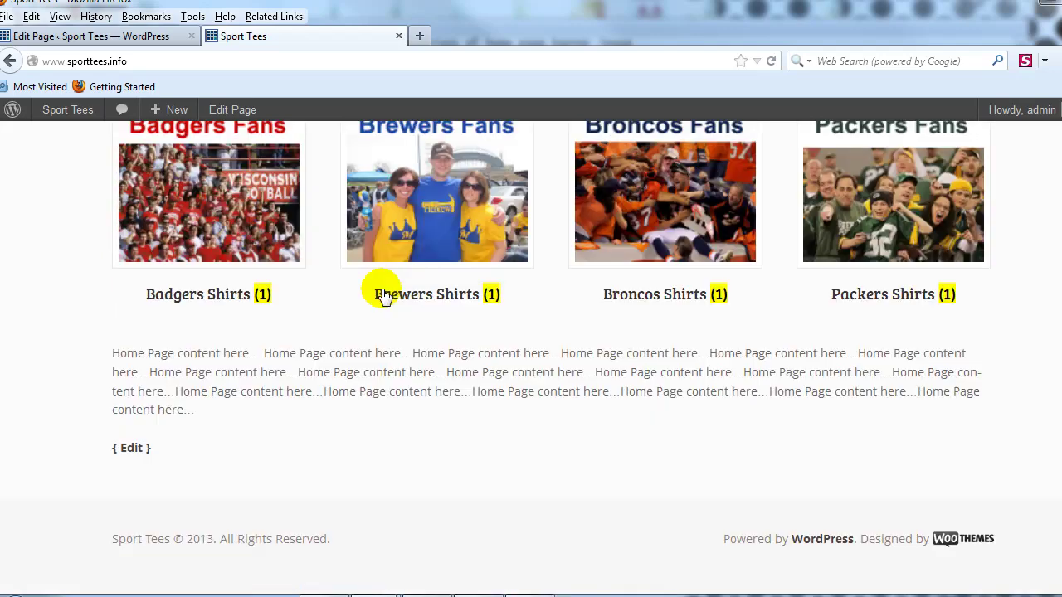
pyautogui.scroll(15, 463, 351)
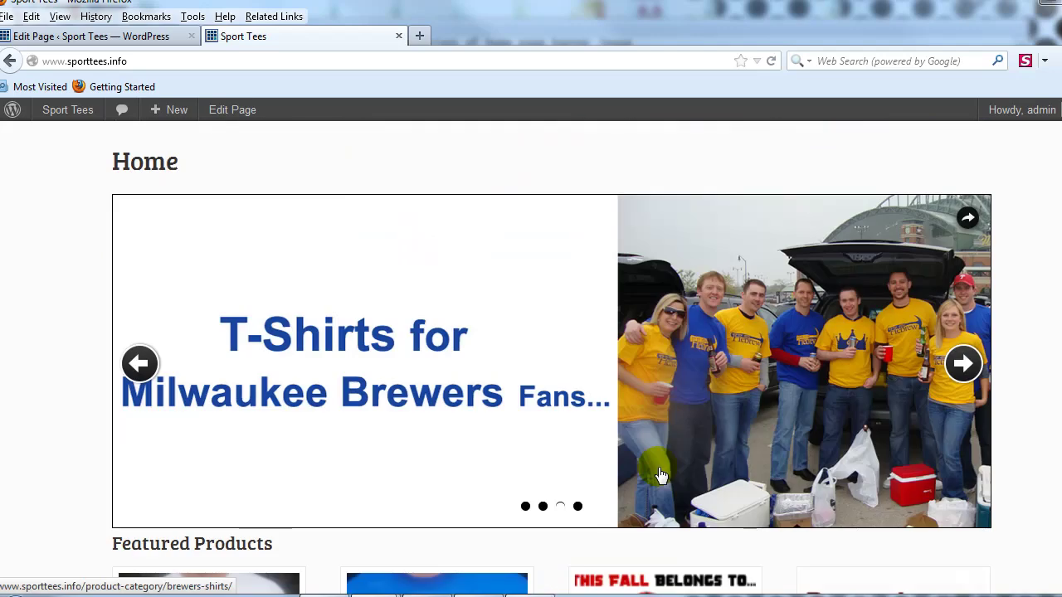
# Step: Review the whole live Home page once more, from the site navigation and slider down to the product categories
pyautogui.scroll(2, 663, 475)
pyautogui.scroll(3, 609, 362)
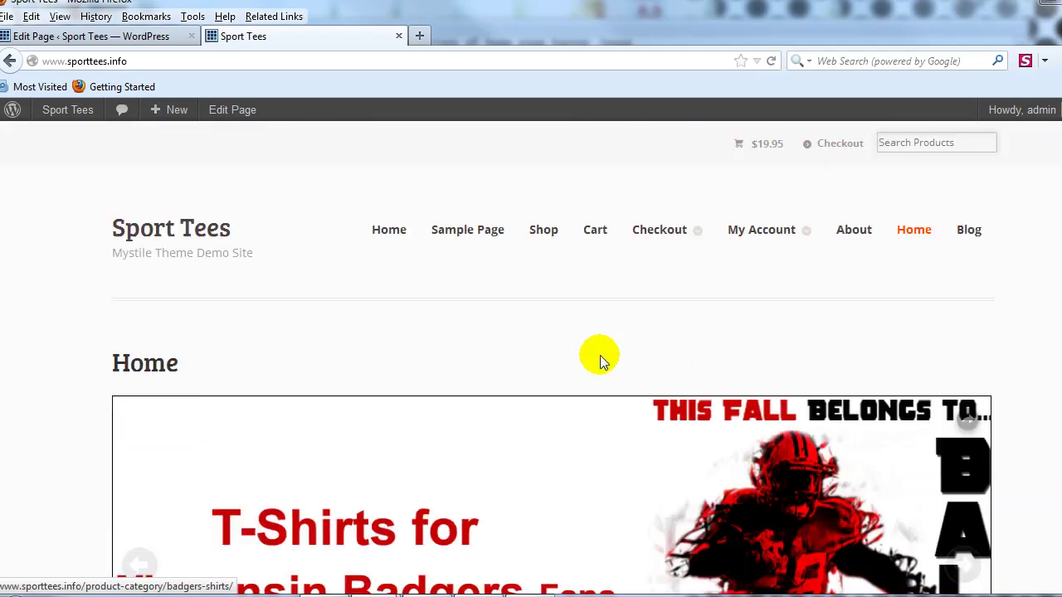
pyautogui.scroll(-7, 544, 384)
pyautogui.scroll(-5, 542, 384)
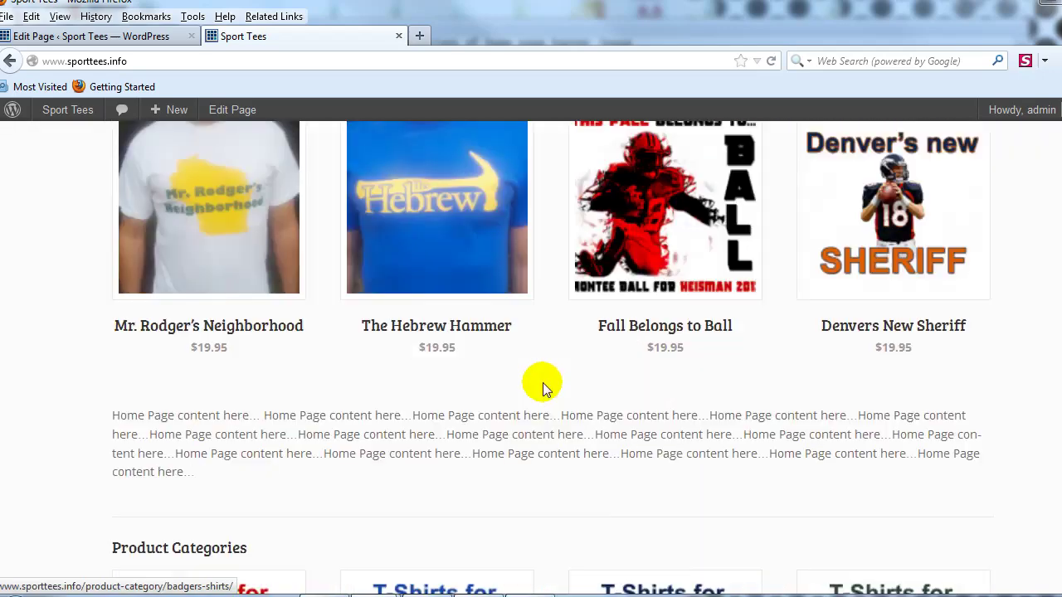
pyautogui.scroll(-4, 542, 384)
pyautogui.scroll(10, 585, 392)
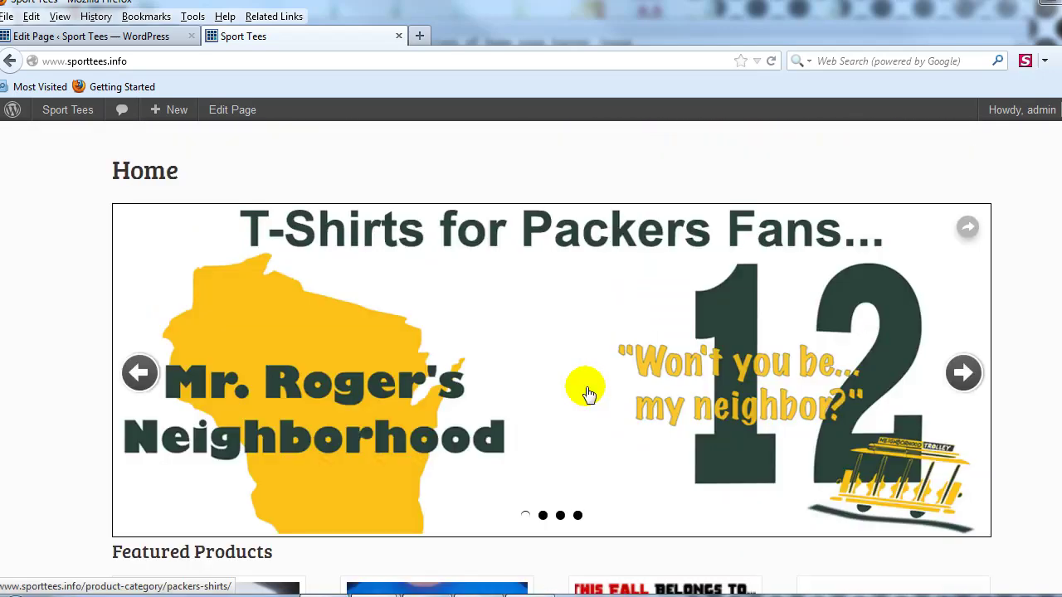
pyautogui.scroll(5, 598, 395)
pyautogui.scroll(-8, 597, 346)
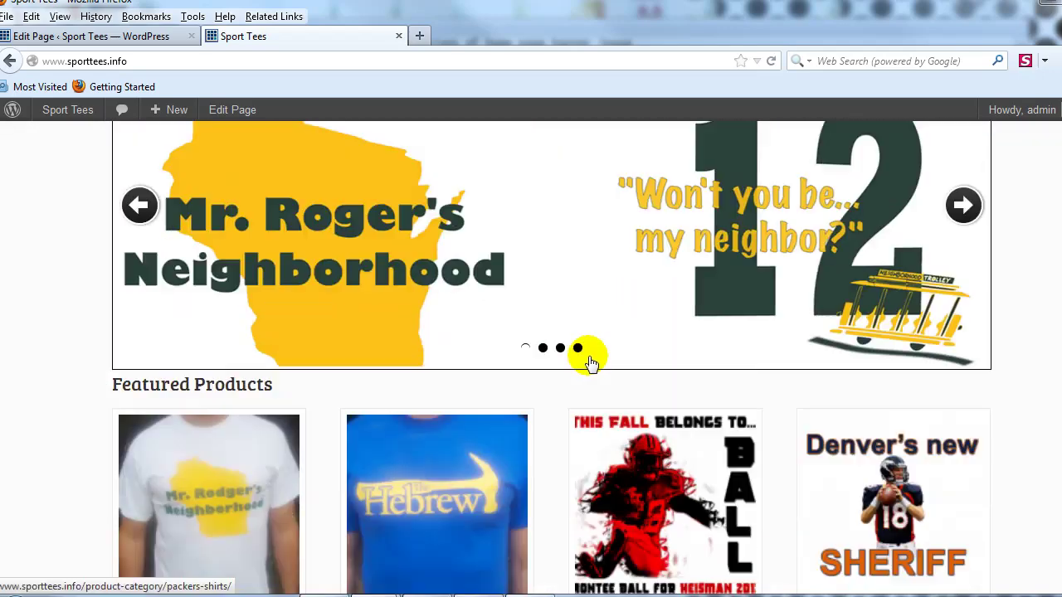
pyautogui.scroll(-7, 589, 363)
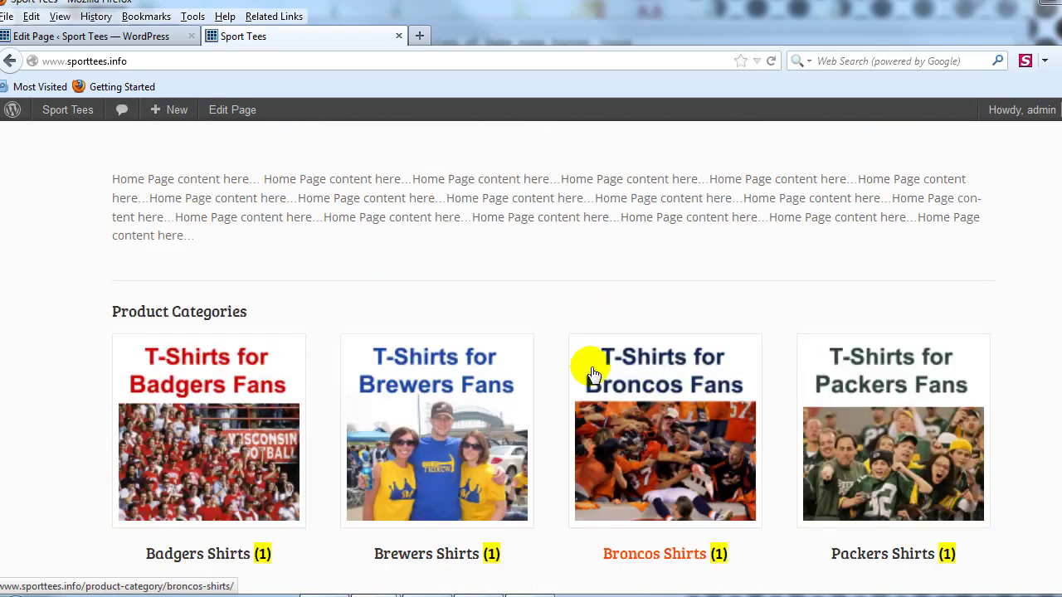
pyautogui.scroll(-5, 550, 254)
pyautogui.scroll(8, 563, 266)
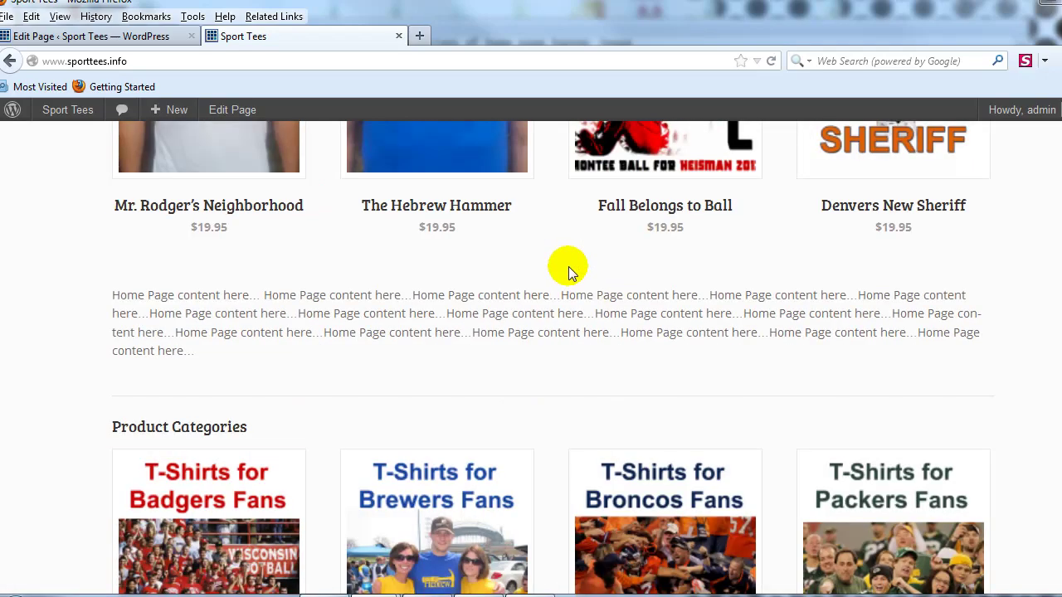
pyautogui.scroll(10, 569, 272)
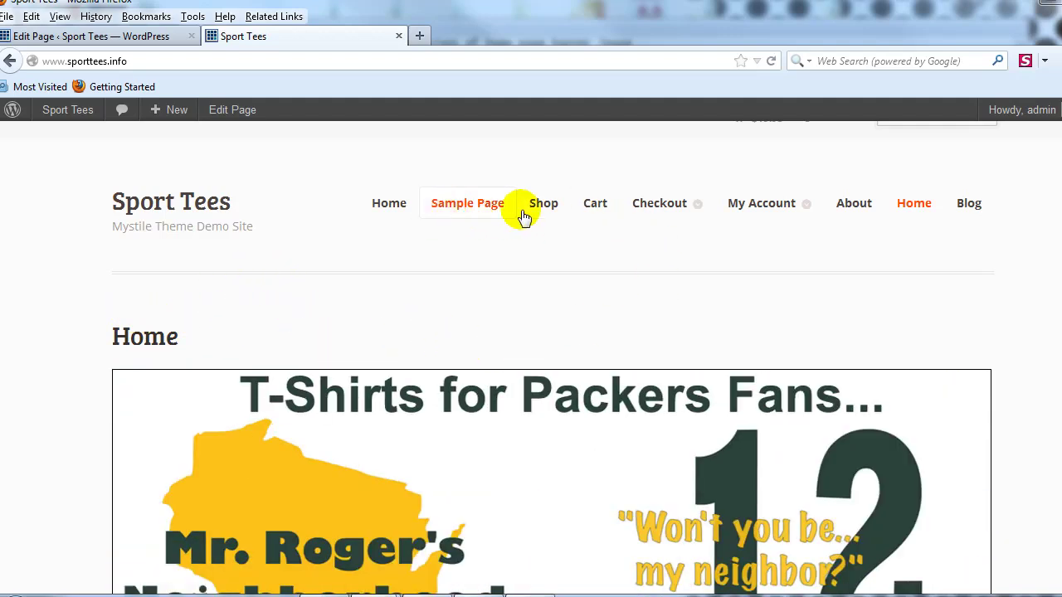
# Step: In the WordPress admin, create a custom menu named Primary Menu and select it for the Primary Menu theme location
pyautogui.click(90, 36)
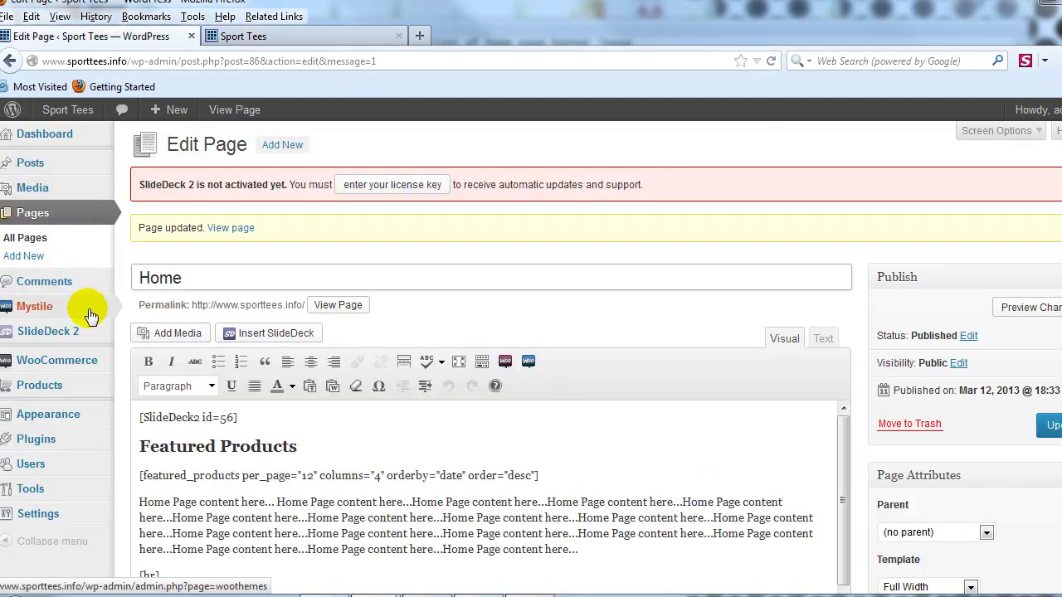
pyautogui.moveTo(73, 414)
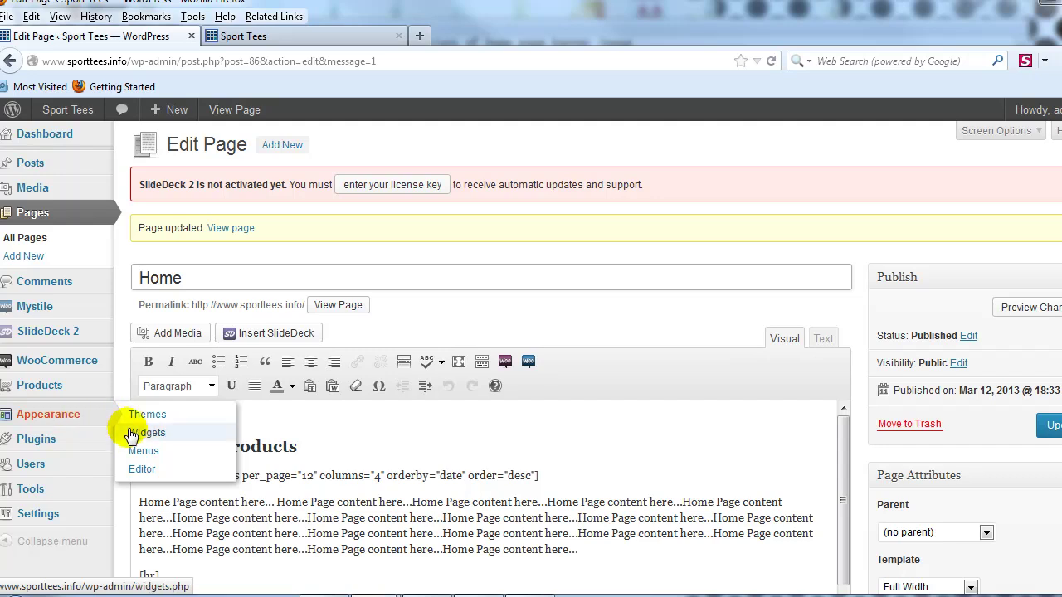
pyautogui.click(138, 453)
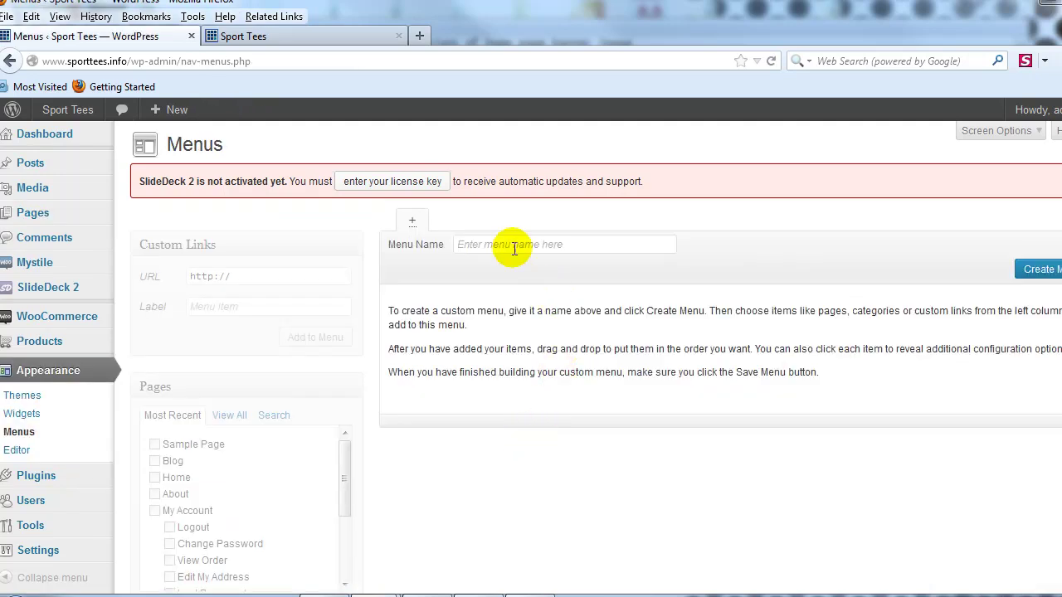
pyautogui.click(479, 244)
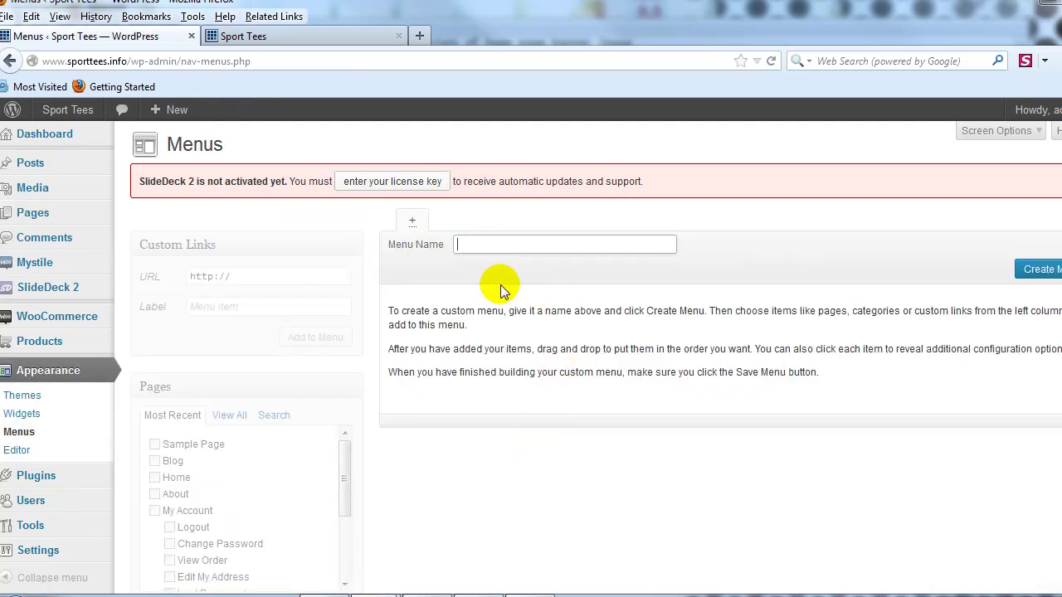
pyautogui.write('Pri')
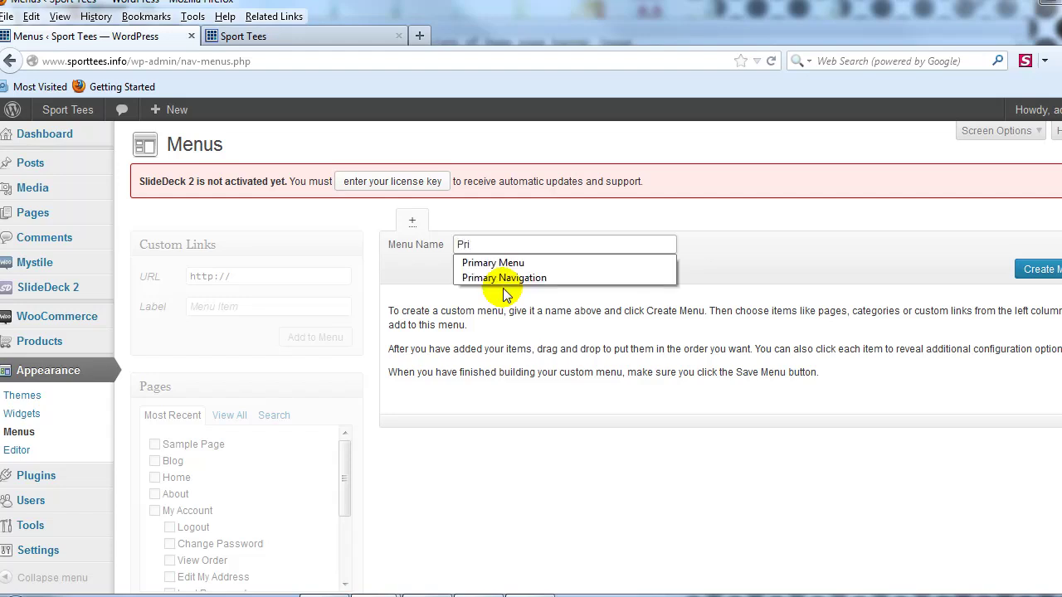
pyautogui.click(502, 263)
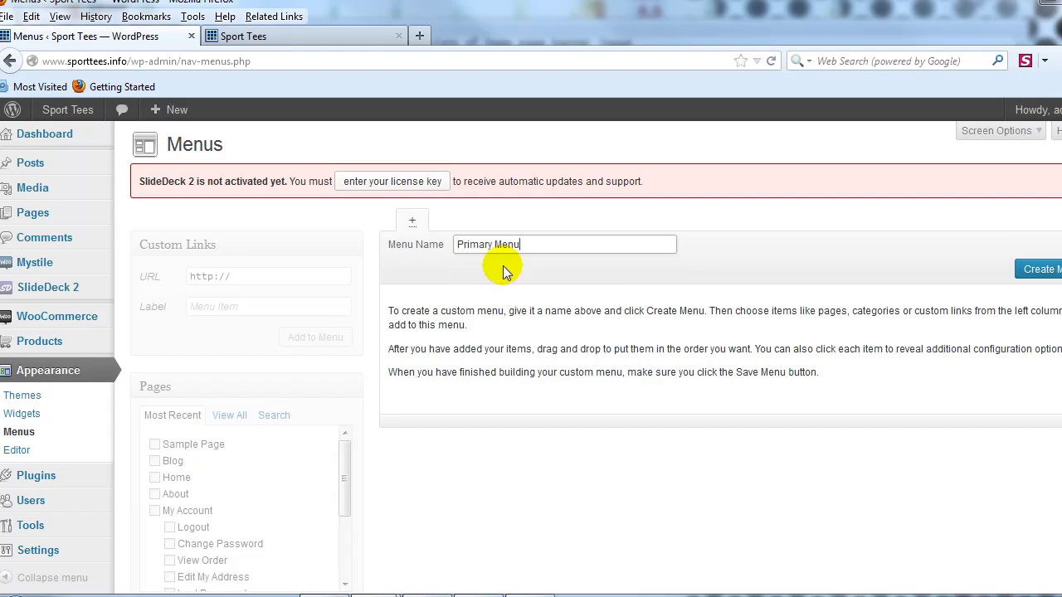
pyautogui.click(1030, 274)
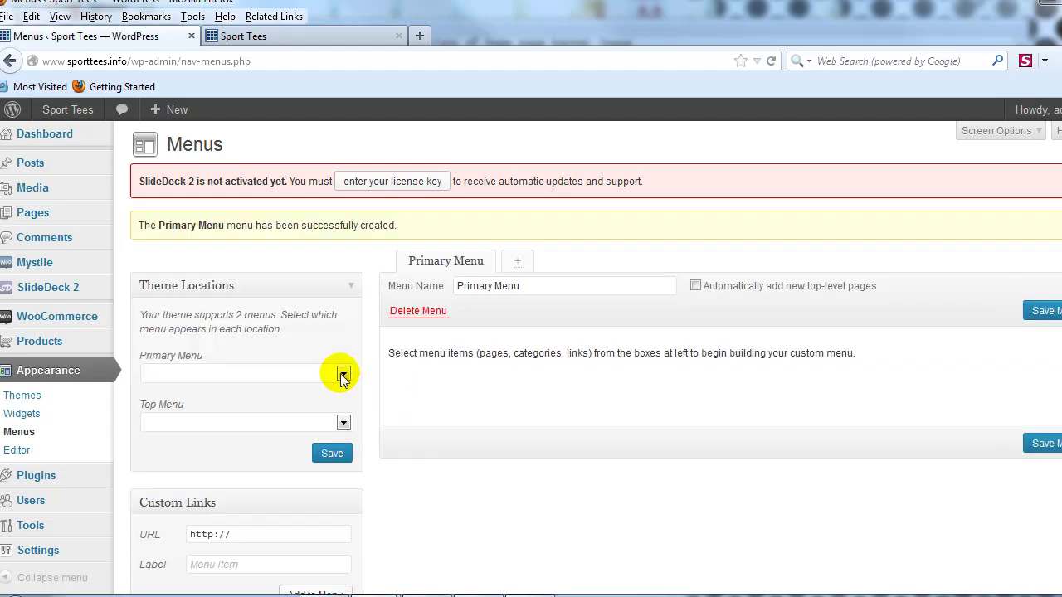
pyautogui.click(343, 376)
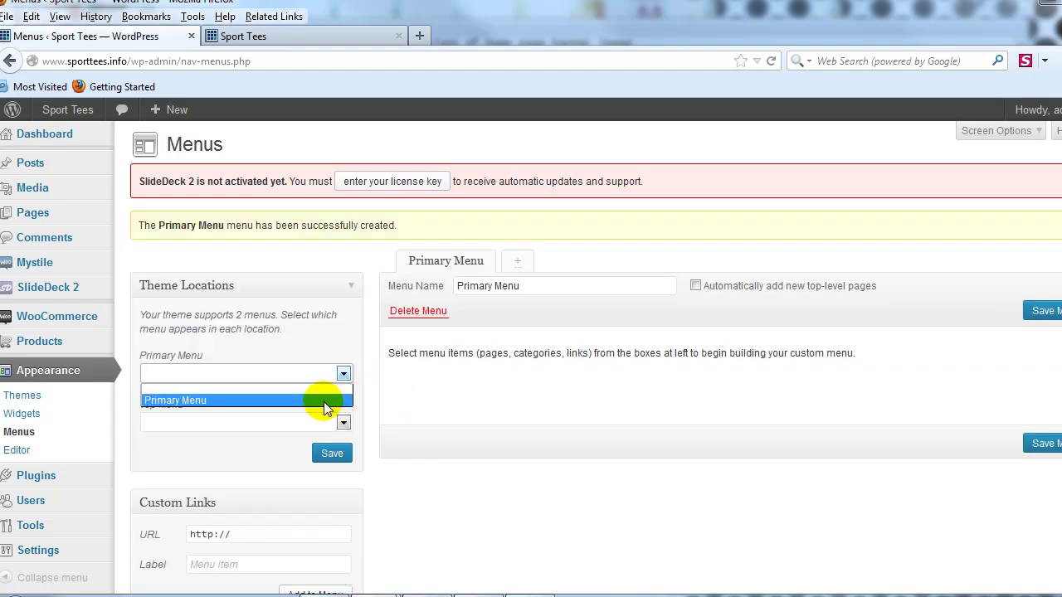
pyautogui.click(323, 402)
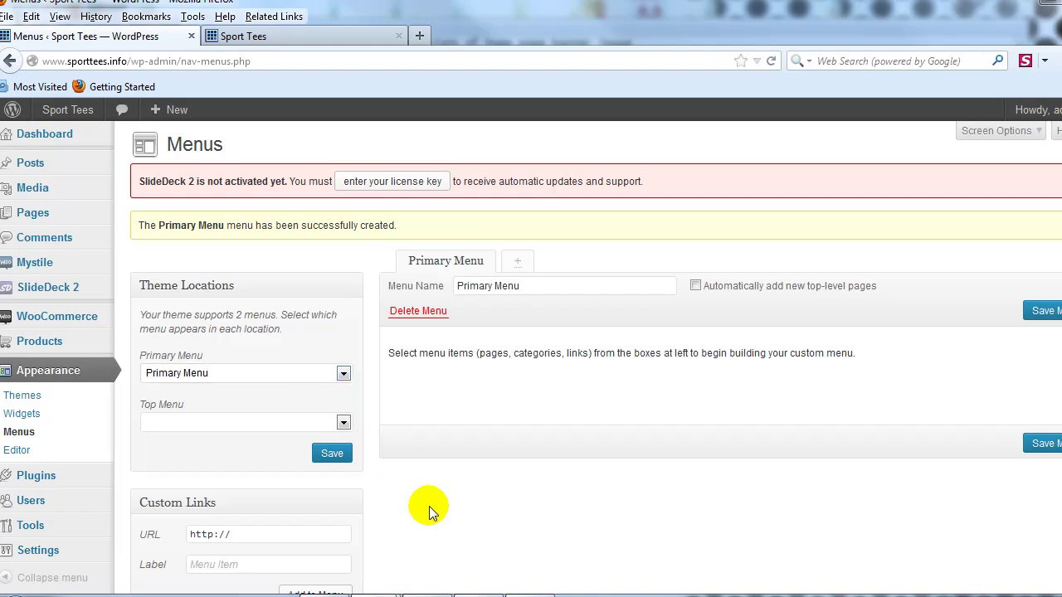
# Step: Select the placeholder URL of the menu's custom link and copy the live Home page's web address
pyautogui.scroll(-2, 429, 506)
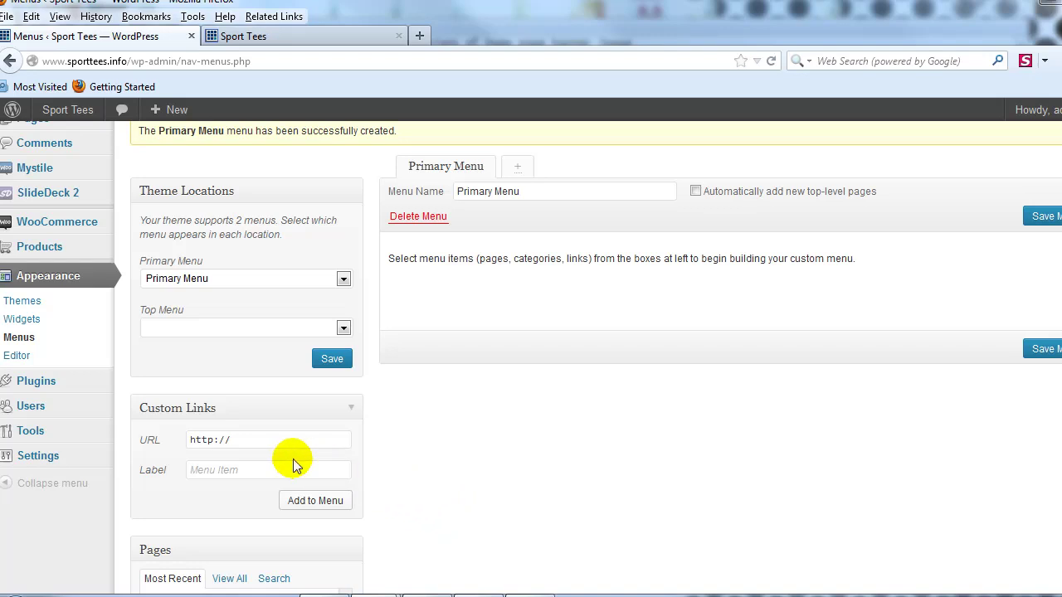
pyautogui.scroll(-2, 424, 462)
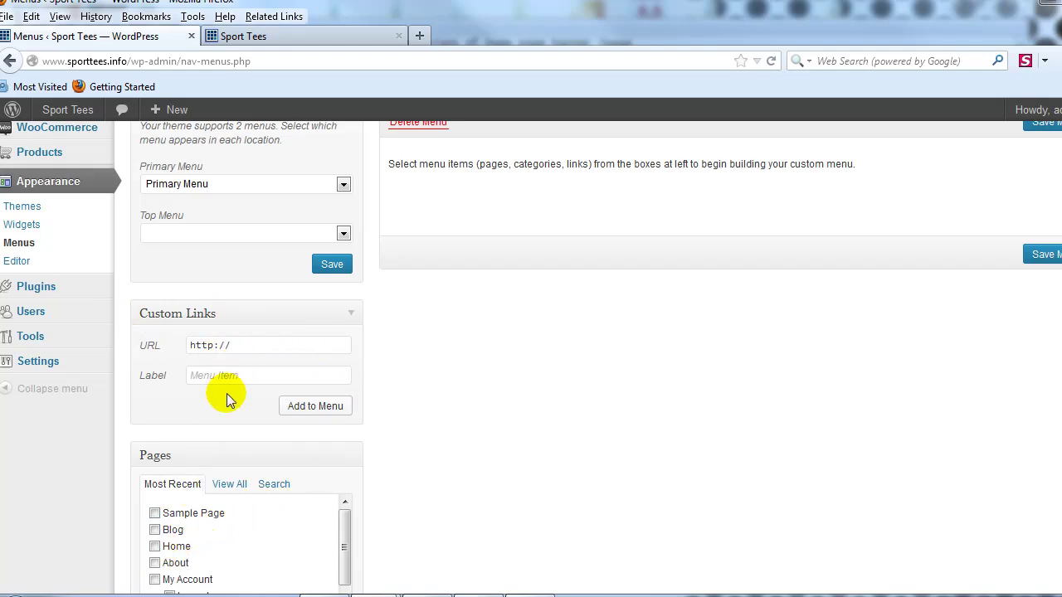
pyautogui.moveTo(244, 345); pyautogui.dragTo(183, 346)
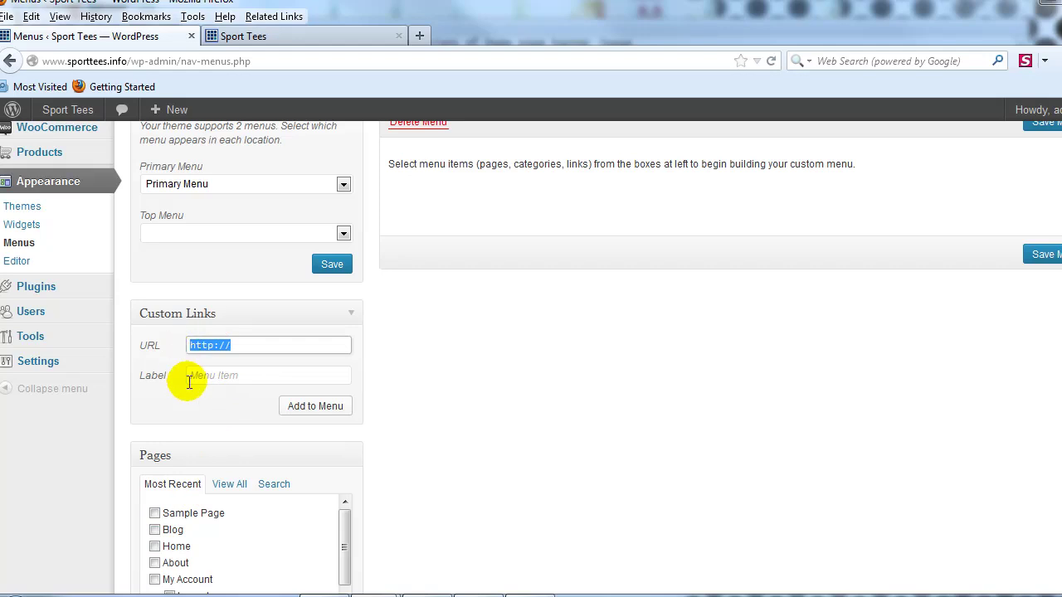
pyautogui.click(332, 37)
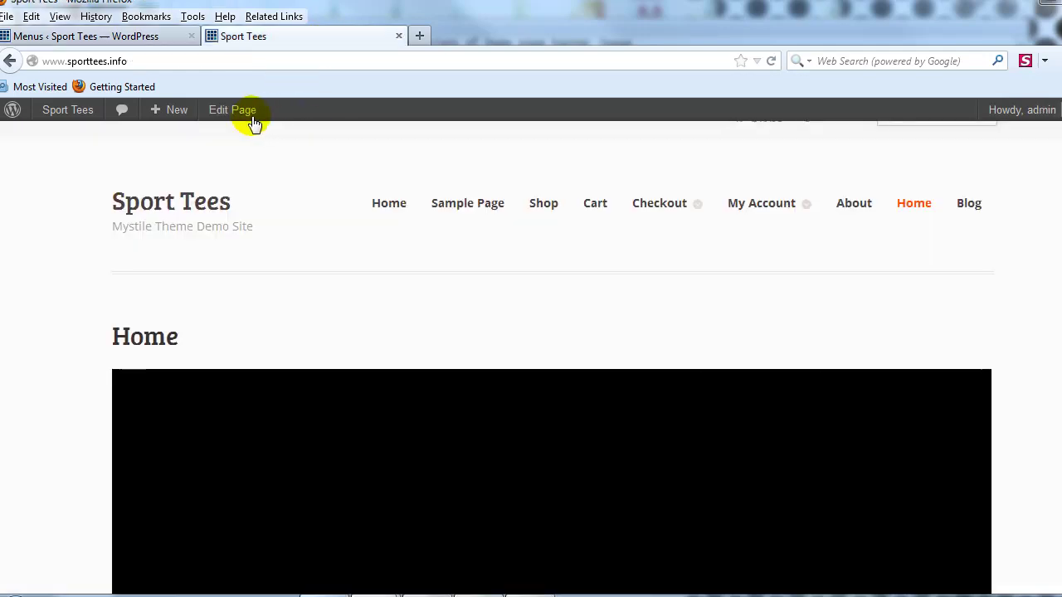
pyautogui.click(111, 61)
pyautogui.rightClick(112, 63)
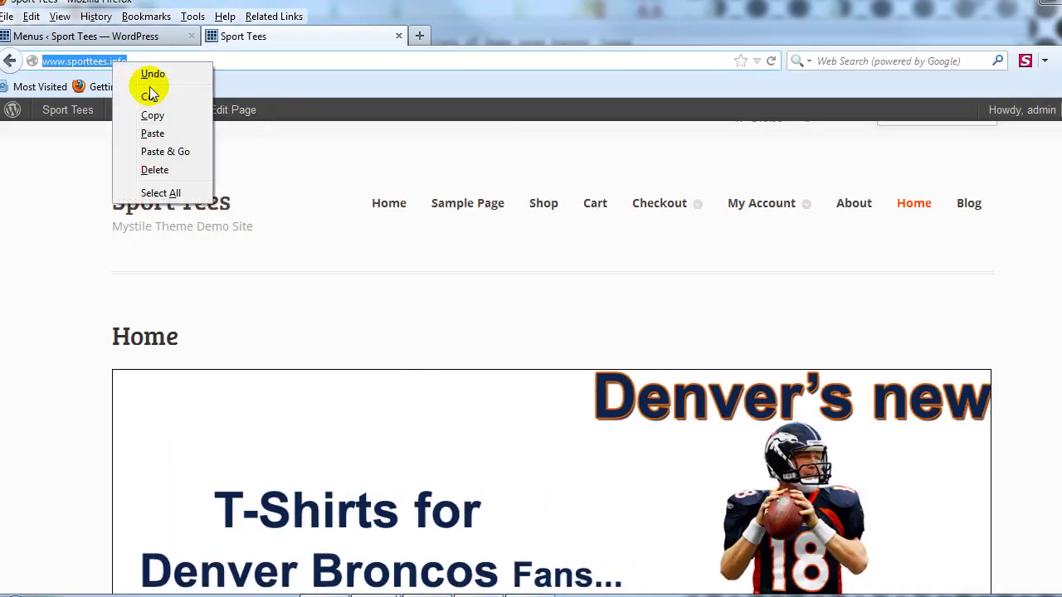
pyautogui.click(164, 116)
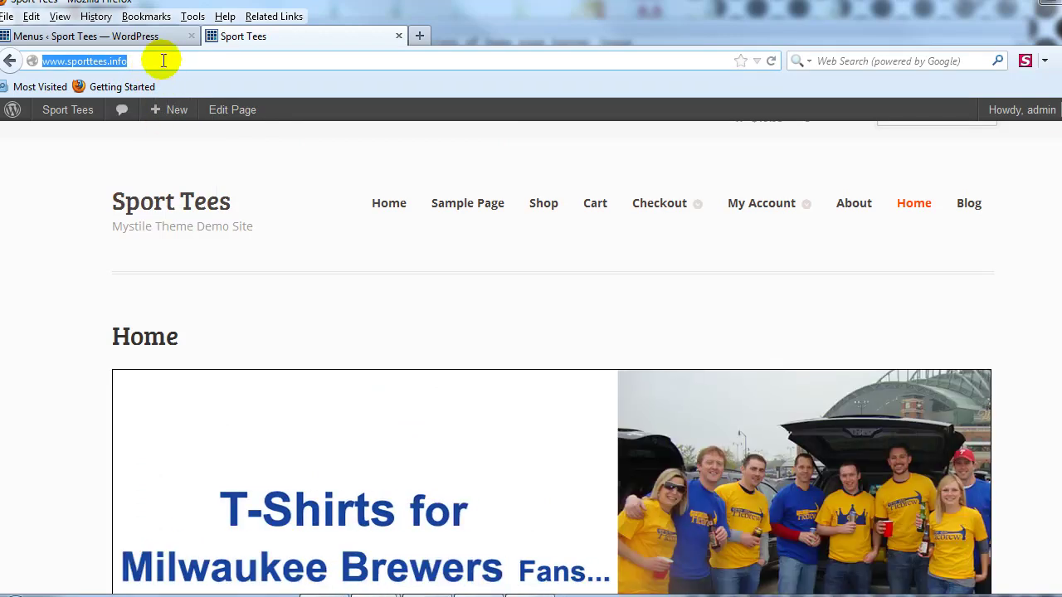
pyautogui.click(142, 36)
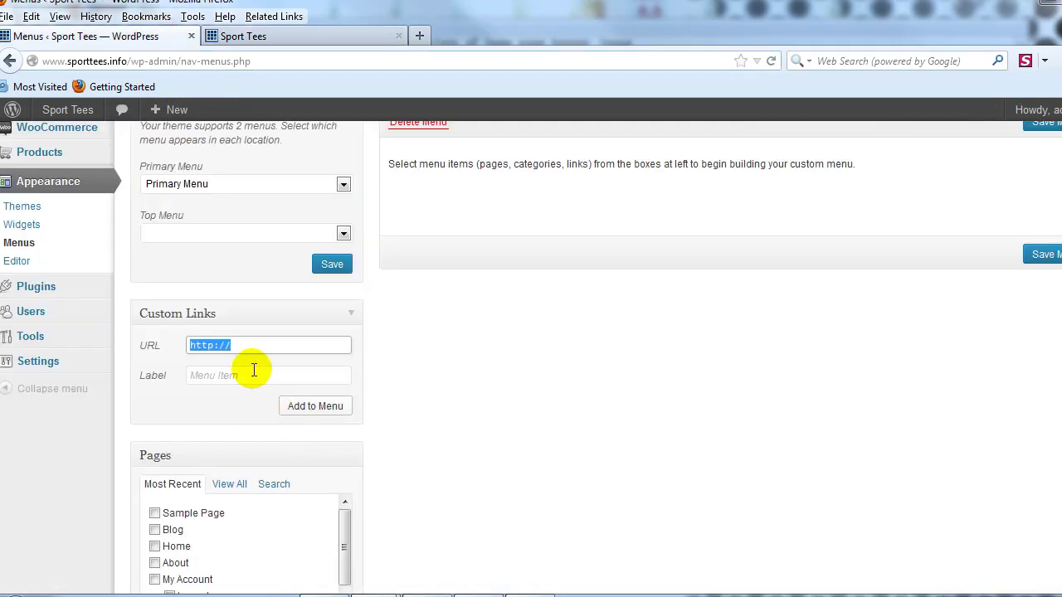
pyautogui.hotkey('ctrl', 'v')
pyautogui.click(249, 398)
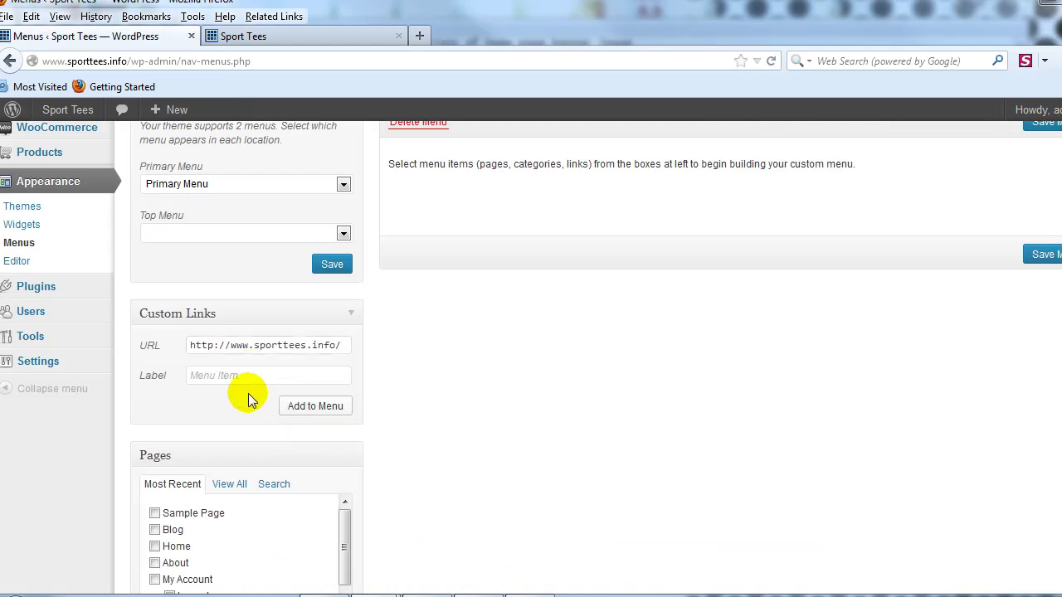
pyautogui.click(247, 376)
pyautogui.write('Home')
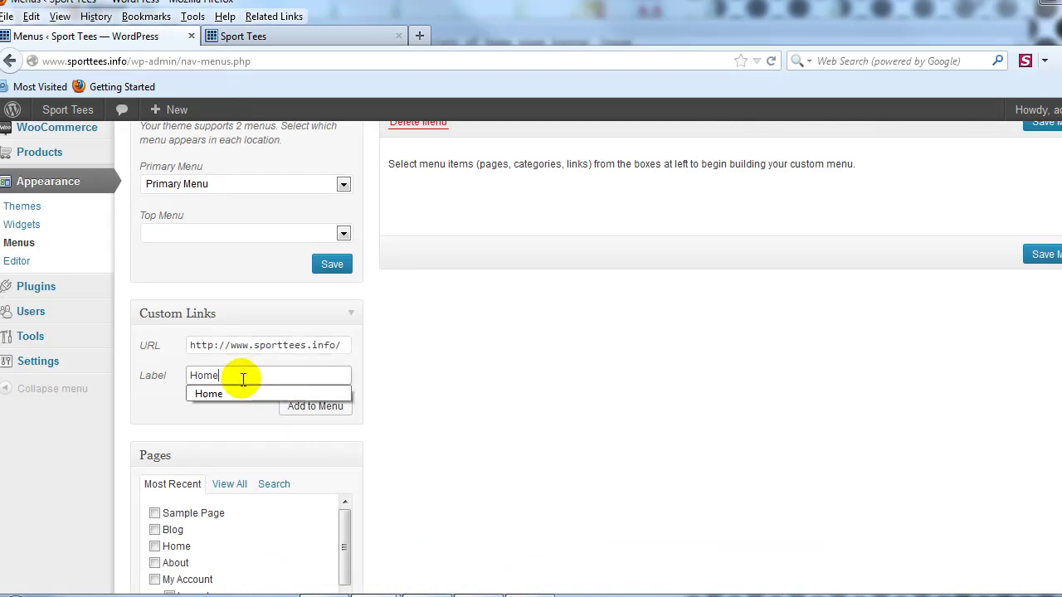
pyautogui.click(286, 408)
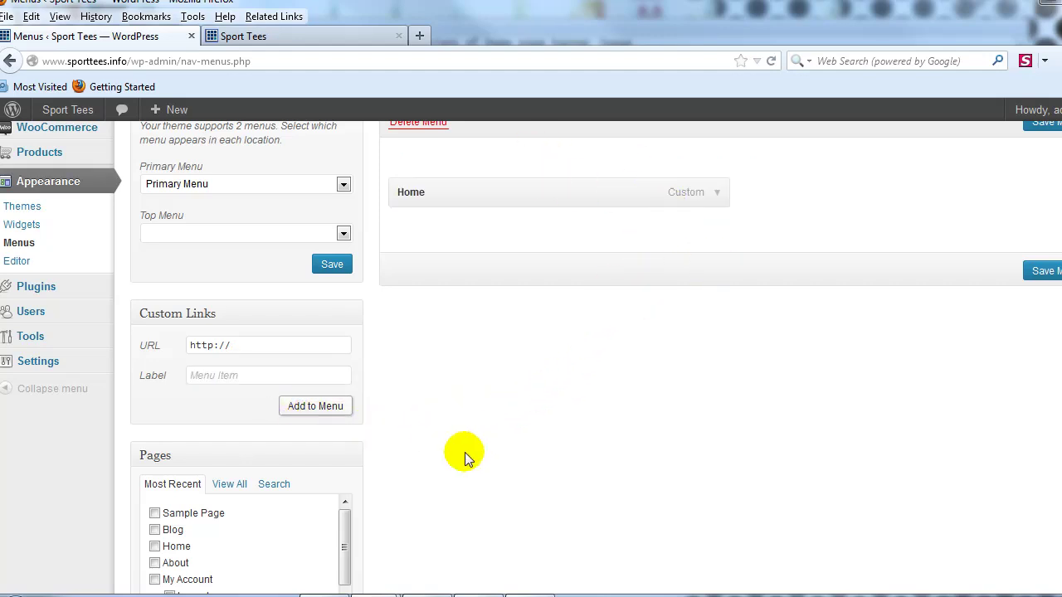
# Step: Add the Blog, About and Shop pages to the Primary Menu
pyautogui.scroll(-2, 465, 453)
pyautogui.scroll(-2, 460, 453)
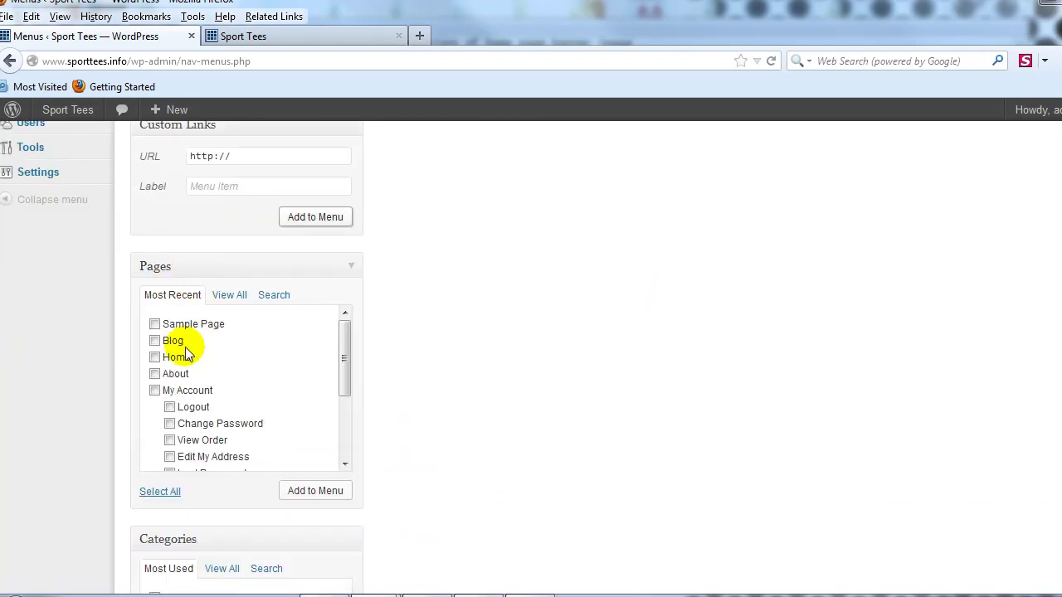
pyautogui.scroll(-2, 452, 432)
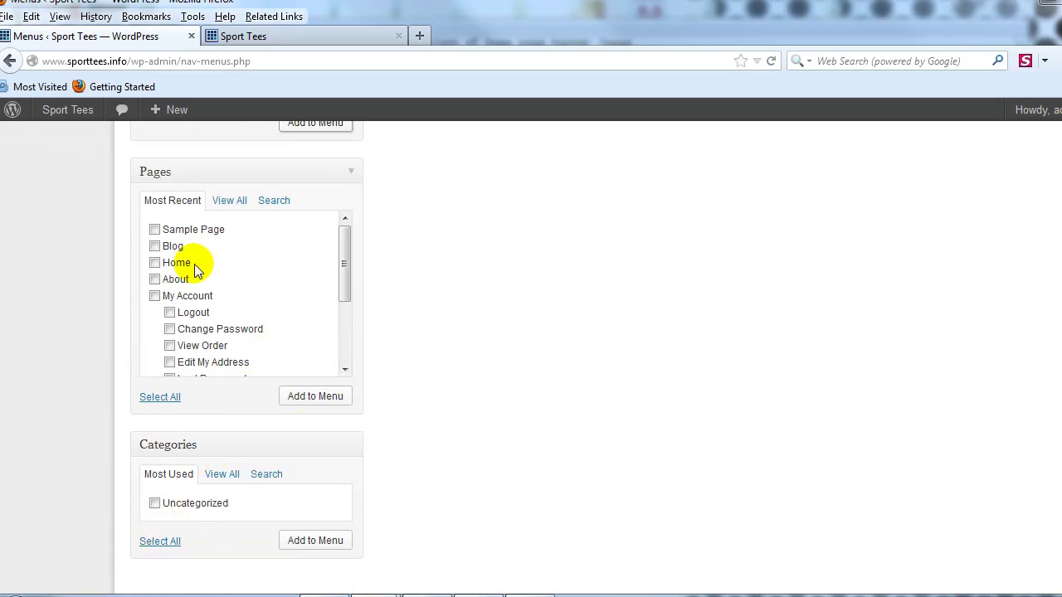
pyautogui.scroll(6, 474, 306)
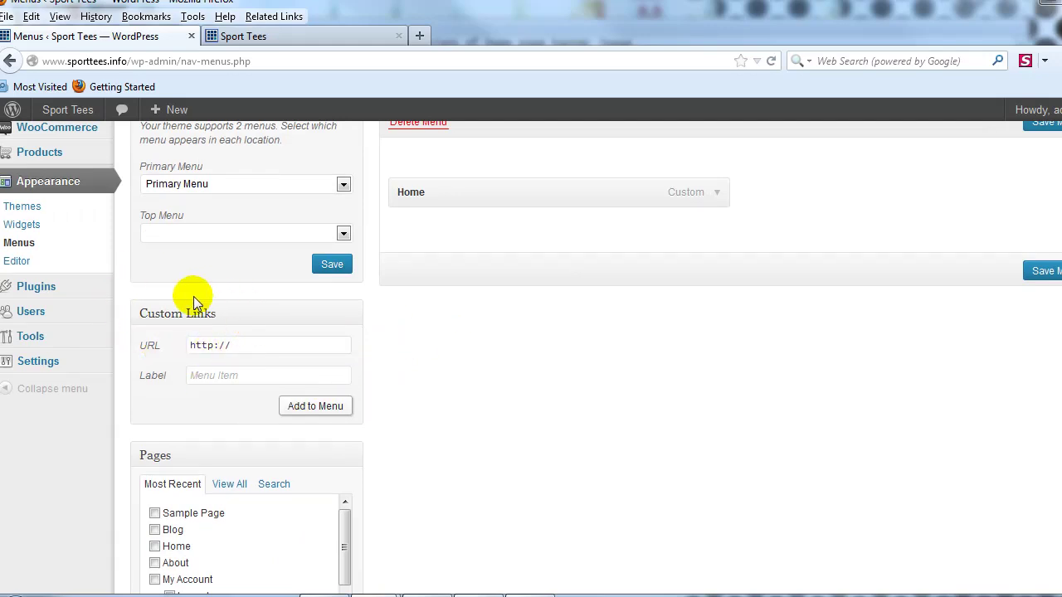
pyautogui.scroll(-4, 368, 408)
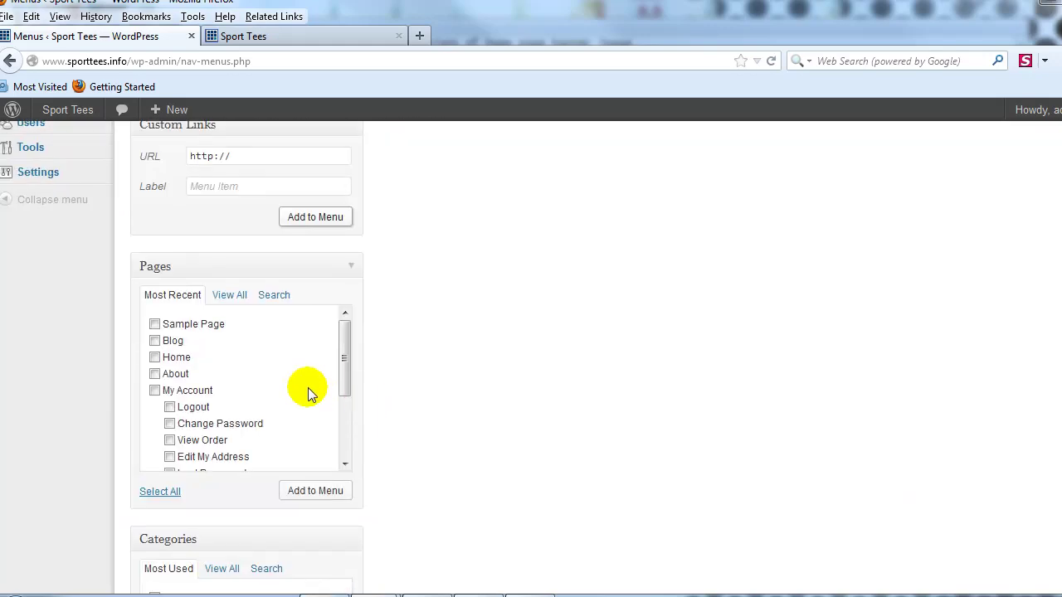
pyautogui.click(154, 340)
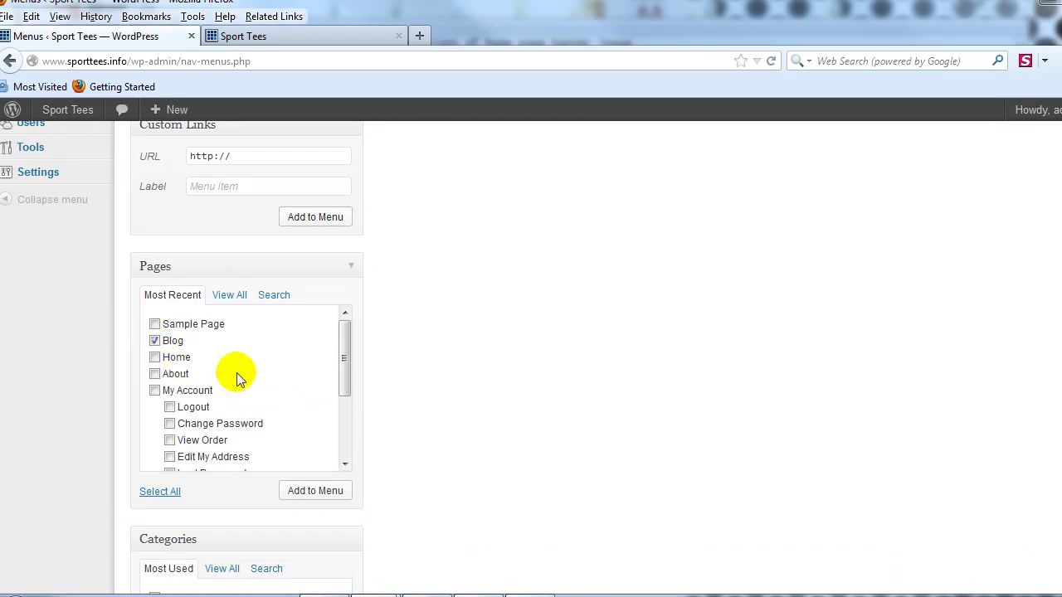
pyautogui.click(155, 374)
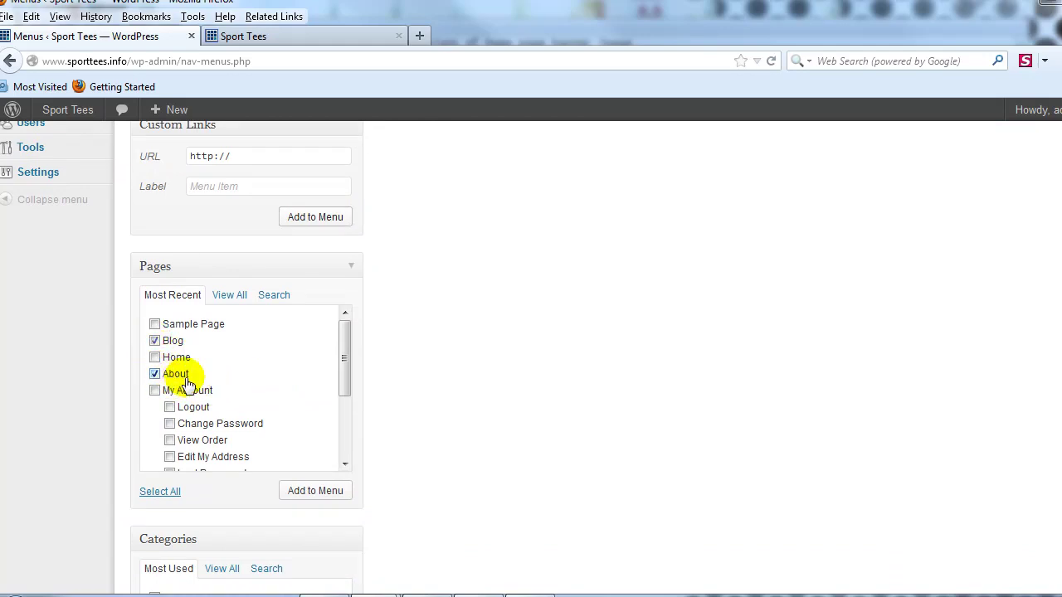
pyautogui.scroll(-3, 243, 373)
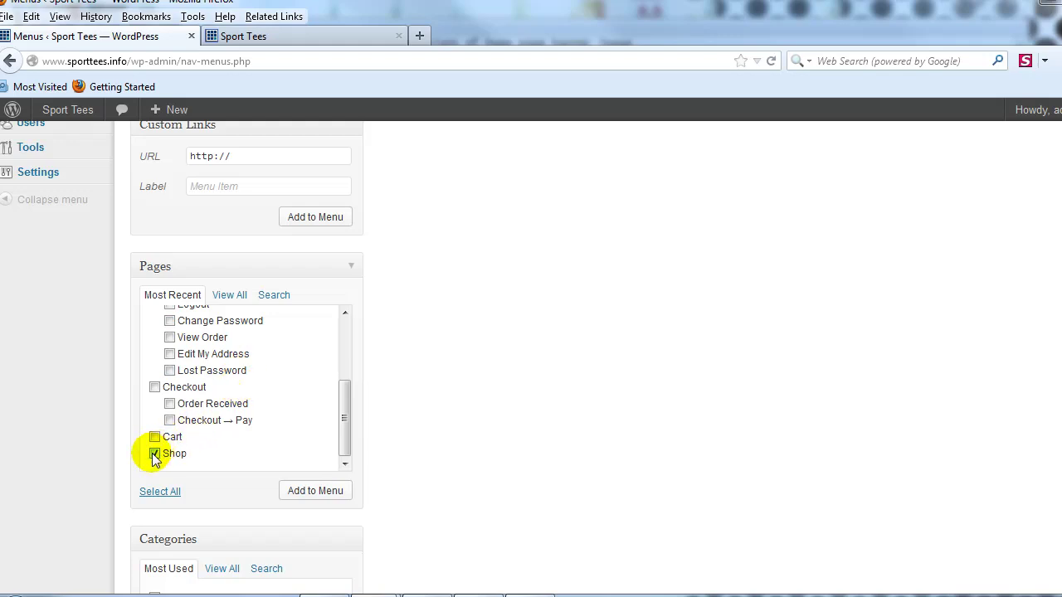
pyautogui.click(299, 491)
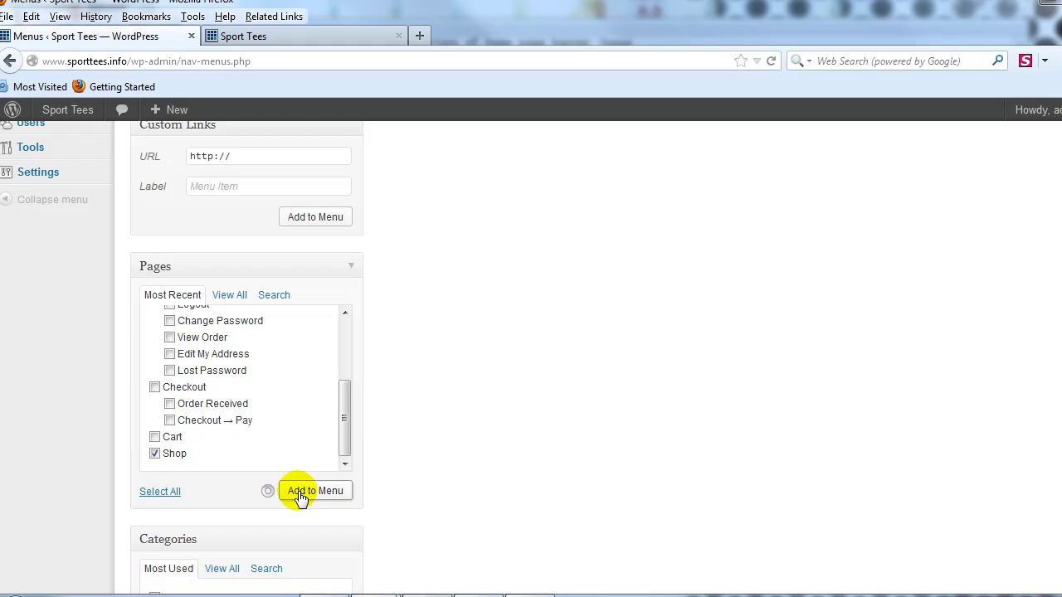
pyautogui.scroll(5, 401, 491)
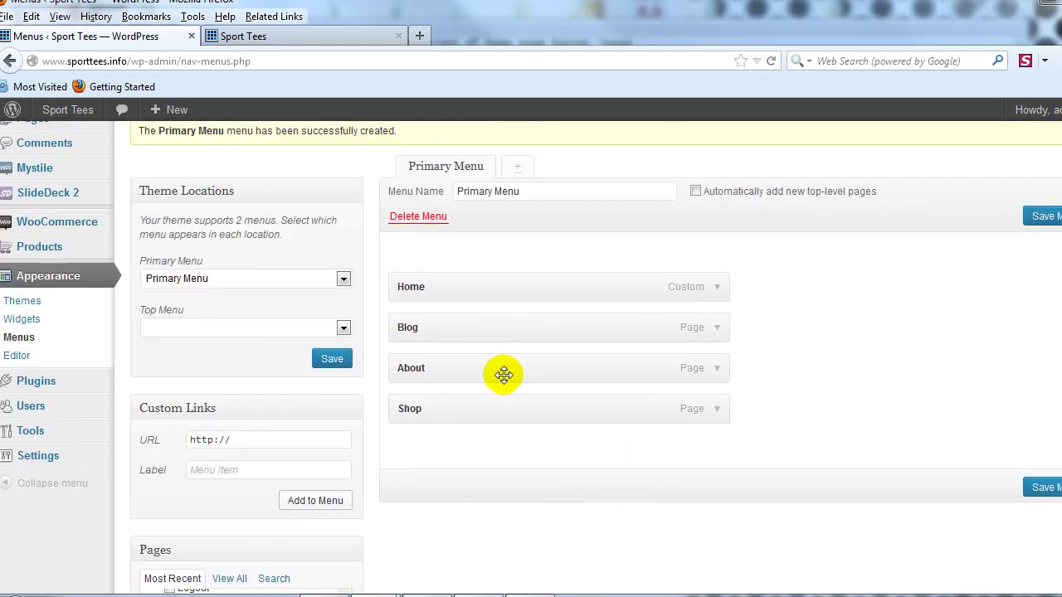
# Step: Save the theme location assignment and the Primary Menu with its Home, Blog, About and Shop items in that order
pyautogui.moveTo(469, 371)
pyautogui.mouseDown()
pyautogui.moveTo(463, 418)
pyautogui.moveTo(462, 367)
pyautogui.moveTo(450, 360)
pyautogui.moveTo(465, 369)
pyautogui.mouseUp()
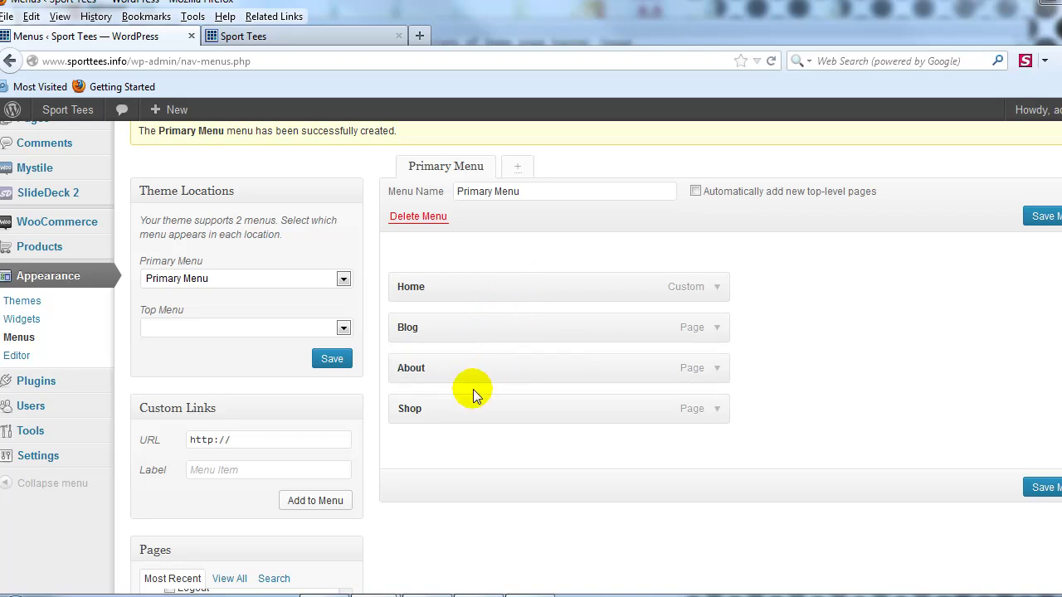
pyautogui.click(331, 359)
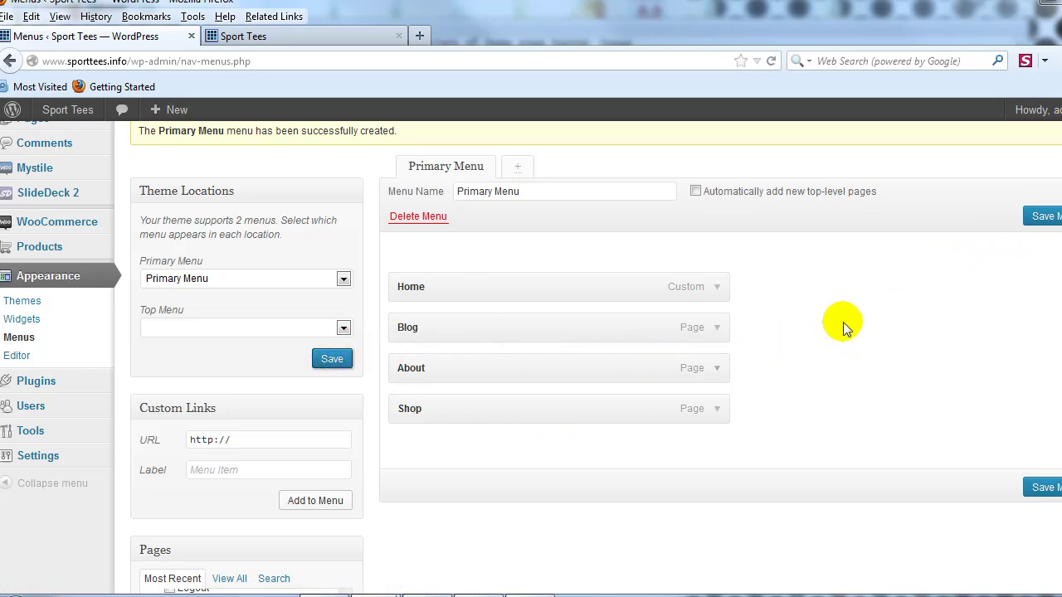
pyautogui.click(1043, 222)
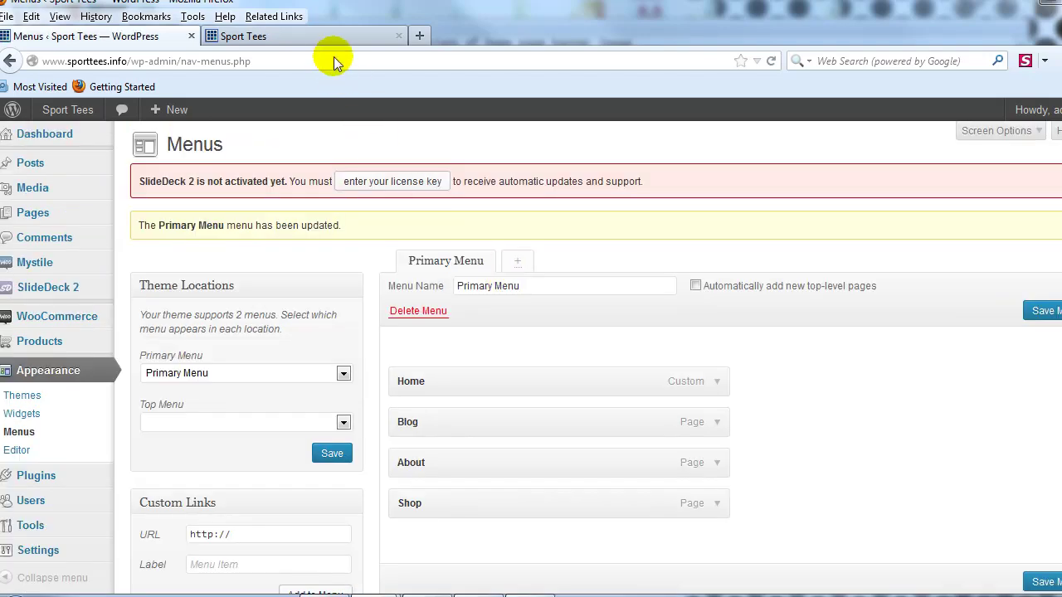
# Step: Reload the live Sport Tees site and review its header navigation and the Home page content down to the product categories
pyautogui.click(332, 36)
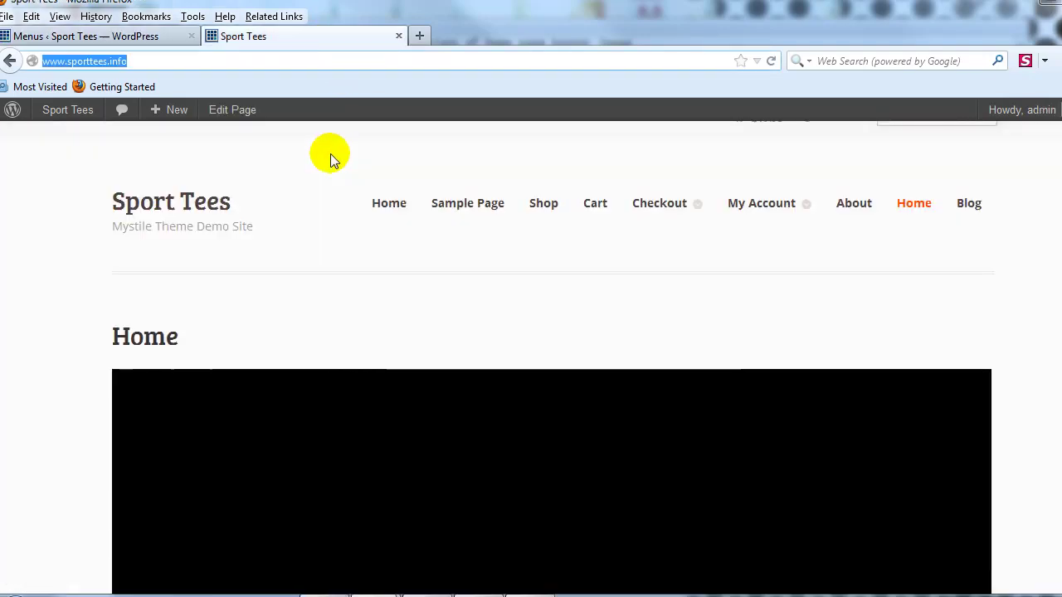
pyautogui.press('F5')
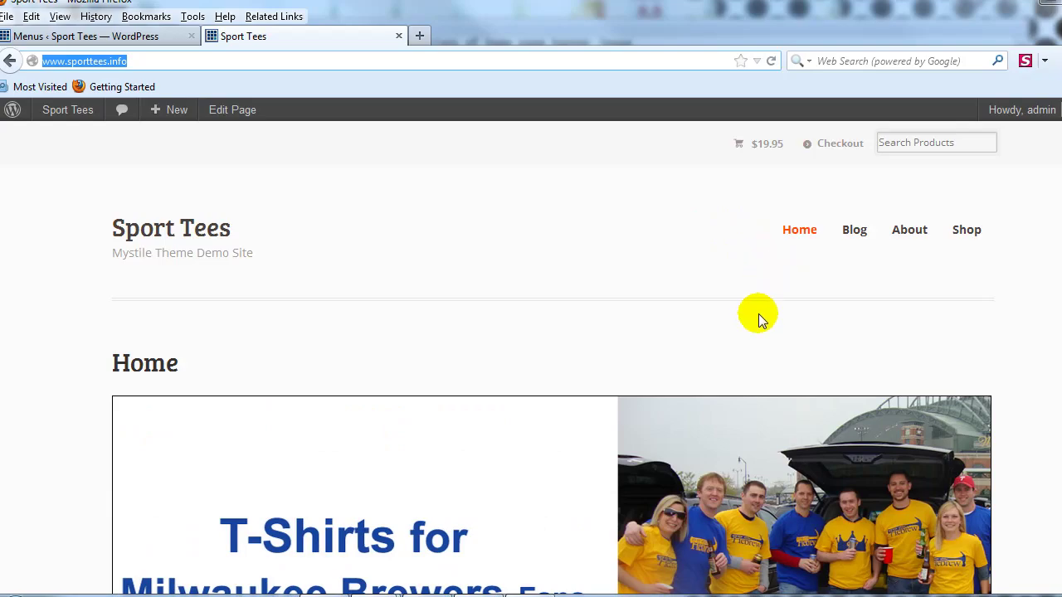
pyautogui.scroll(-12, 759, 314)
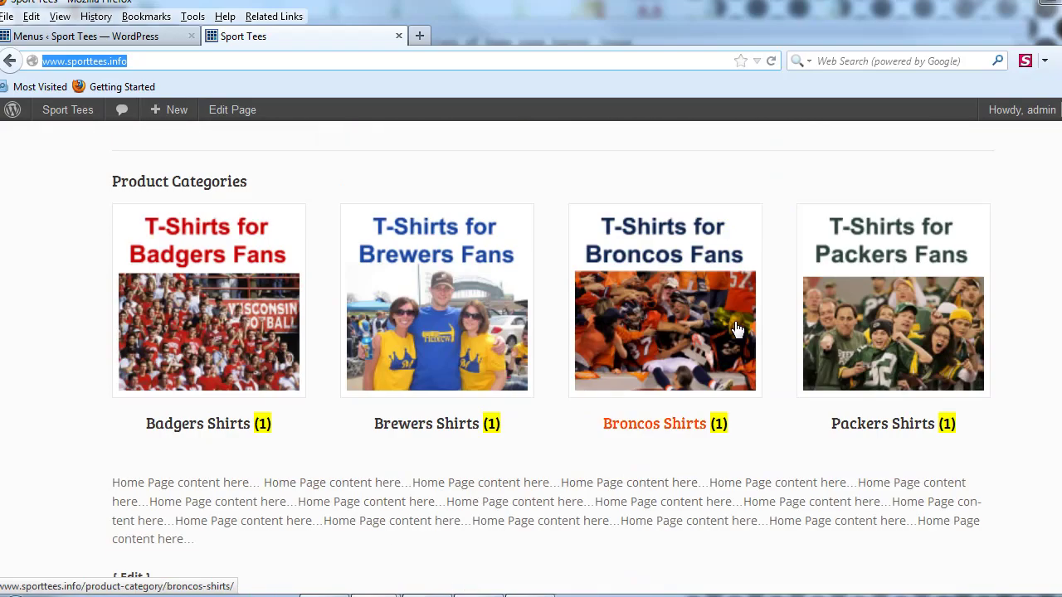
pyautogui.scroll(-2, 735, 327)
pyautogui.scroll(9, 736, 327)
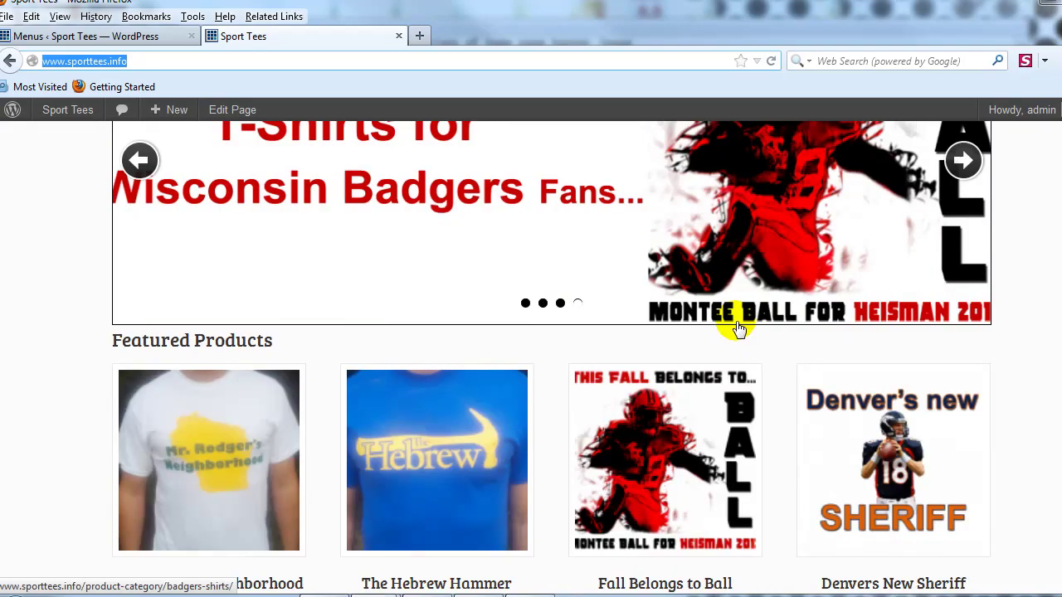
pyautogui.scroll(-5, 738, 328)
pyautogui.scroll(10, 835, 288)
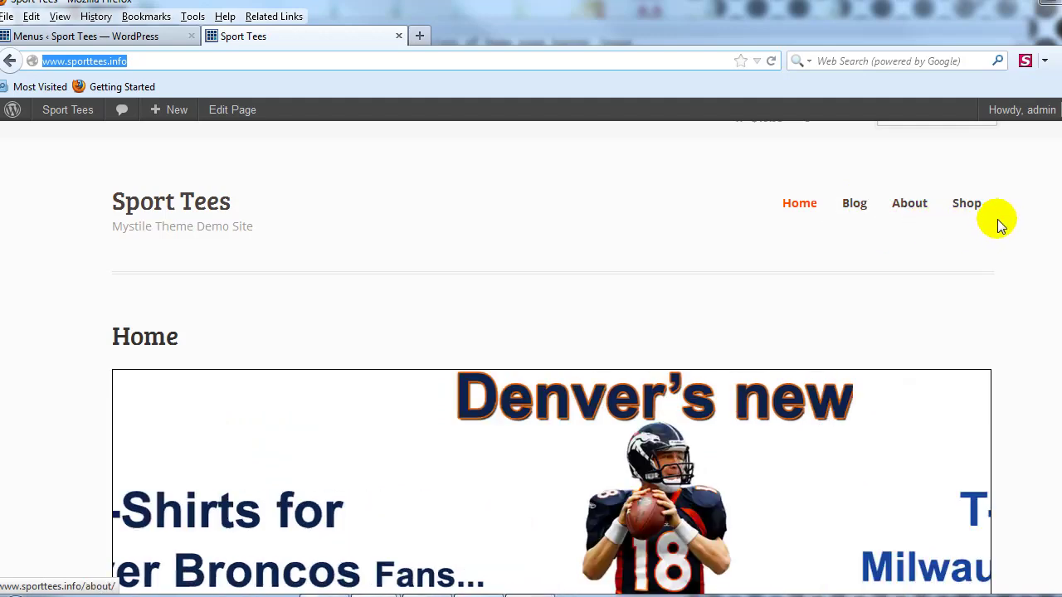
pyautogui.scroll(1, 979, 240)
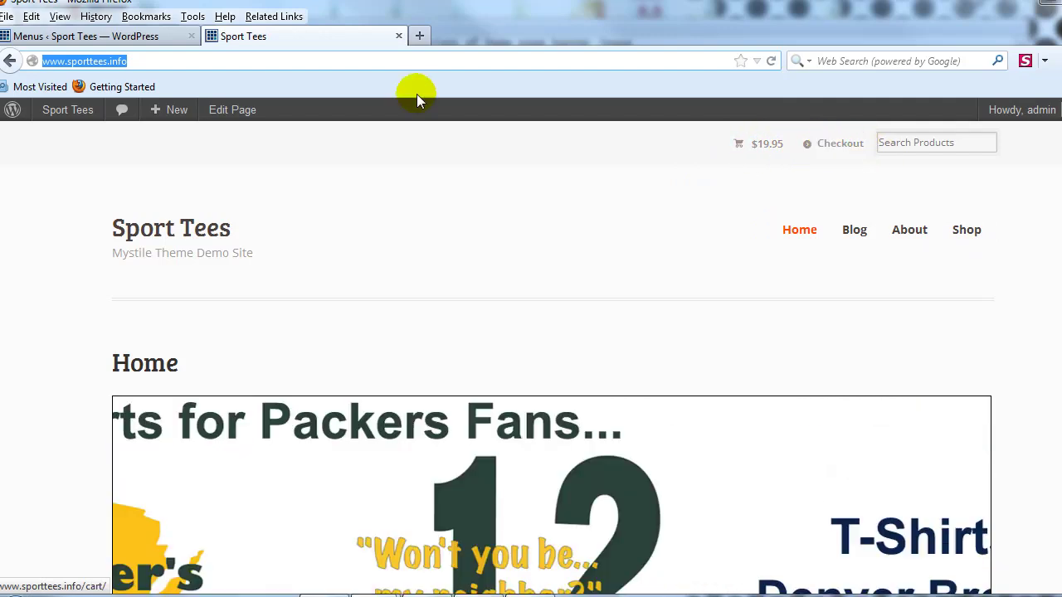
# Step: Return to the menu settings in the WordPress admin and check the Top Menu theme location's choices, leaving it blank
pyautogui.click(159, 39)
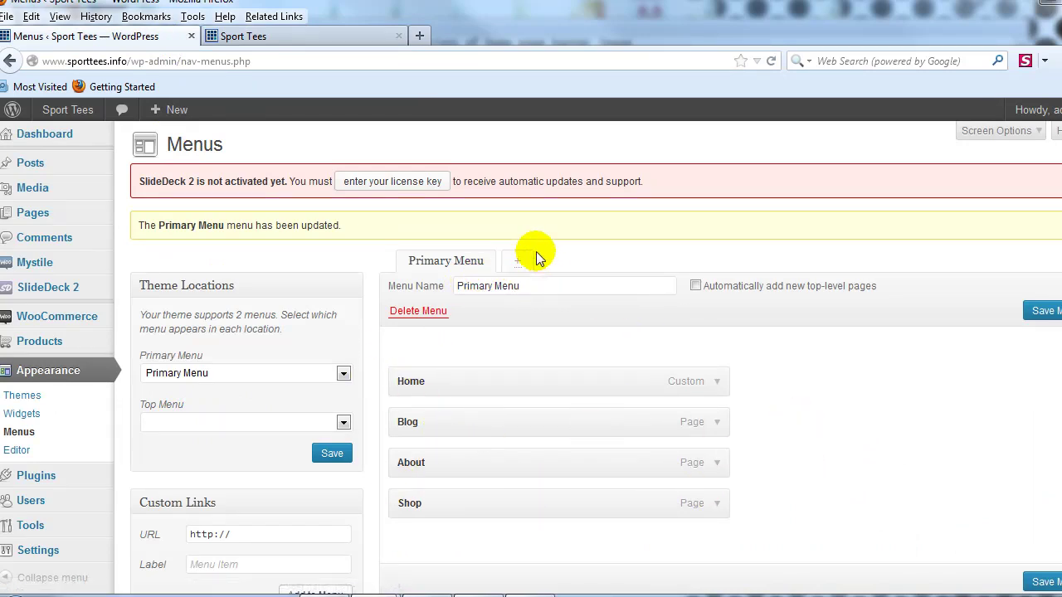
pyautogui.click(281, 423)
pyautogui.click(307, 407)
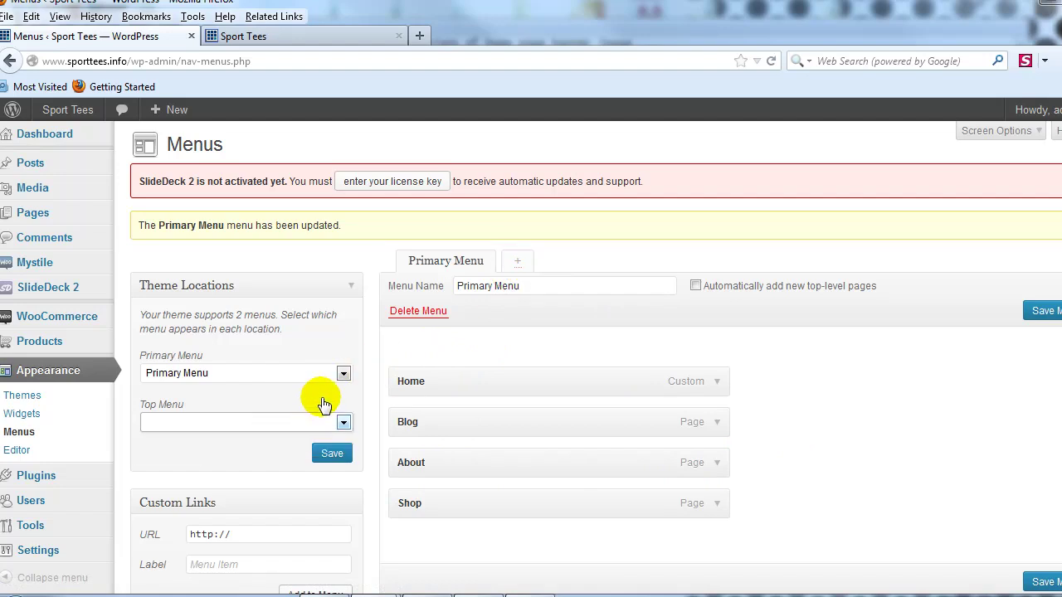
# Step: Examine the live Home page's navigation, slider and the page title shown above the slider
pyautogui.click(379, 43)
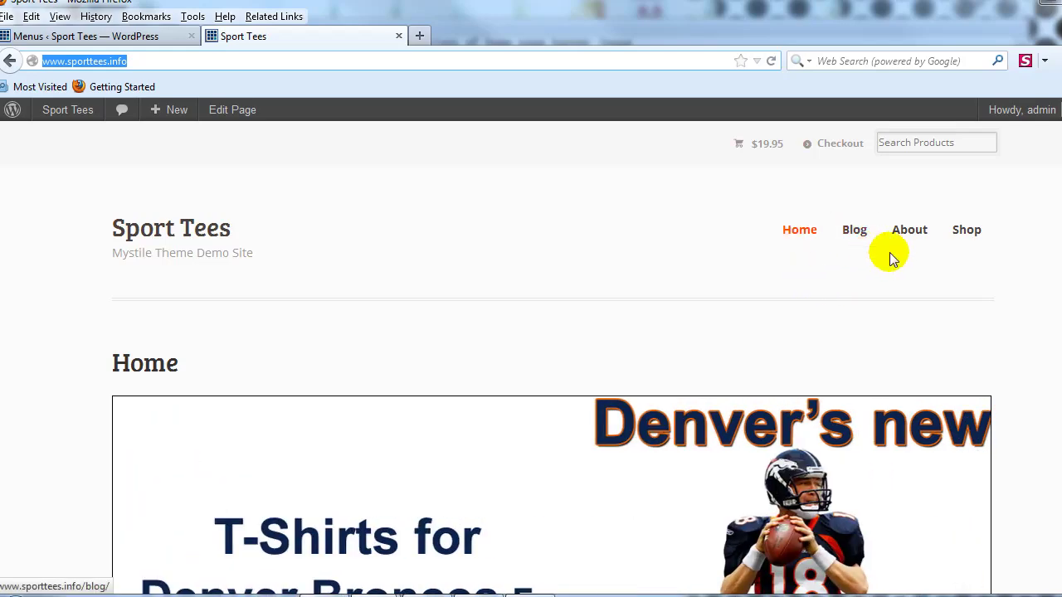
pyautogui.scroll(-3, 506, 316)
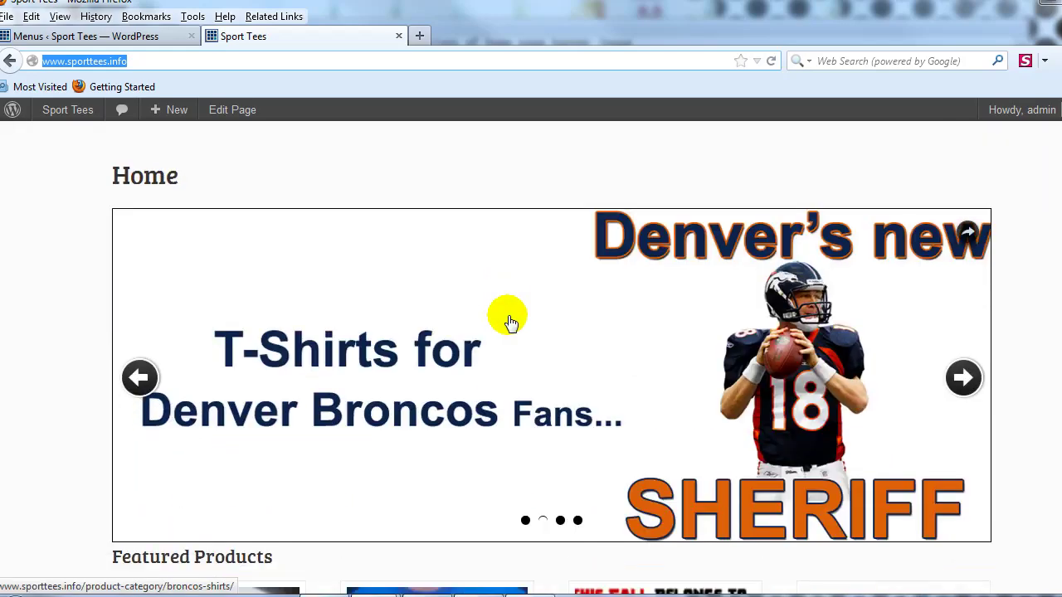
pyautogui.scroll(-4, 510, 316)
pyautogui.scroll(5, 528, 322)
pyautogui.scroll(1, 528, 322)
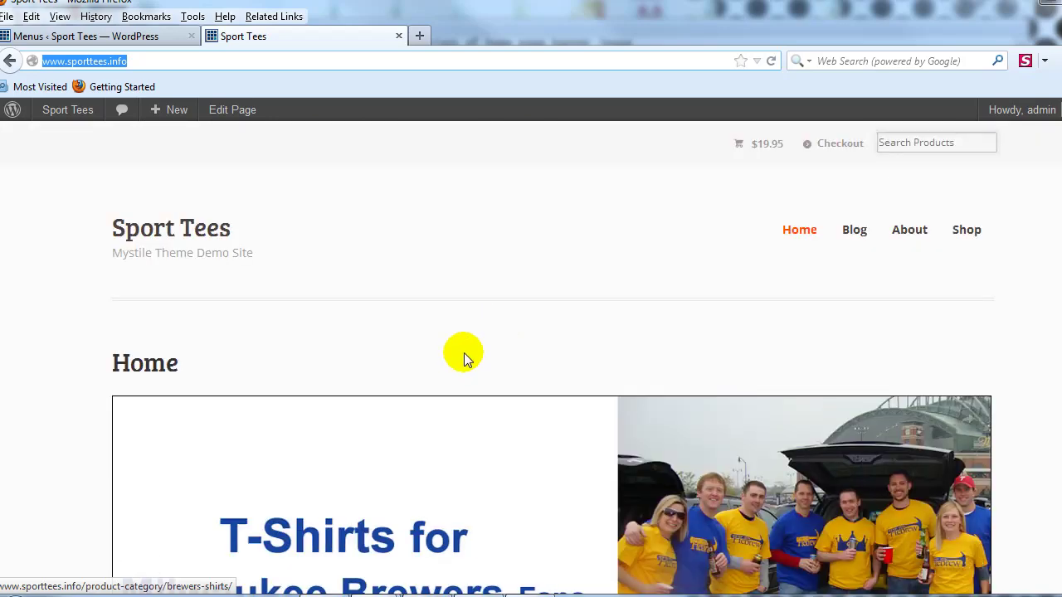
pyautogui.moveTo(133, 358); pyautogui.dragTo(171, 357)
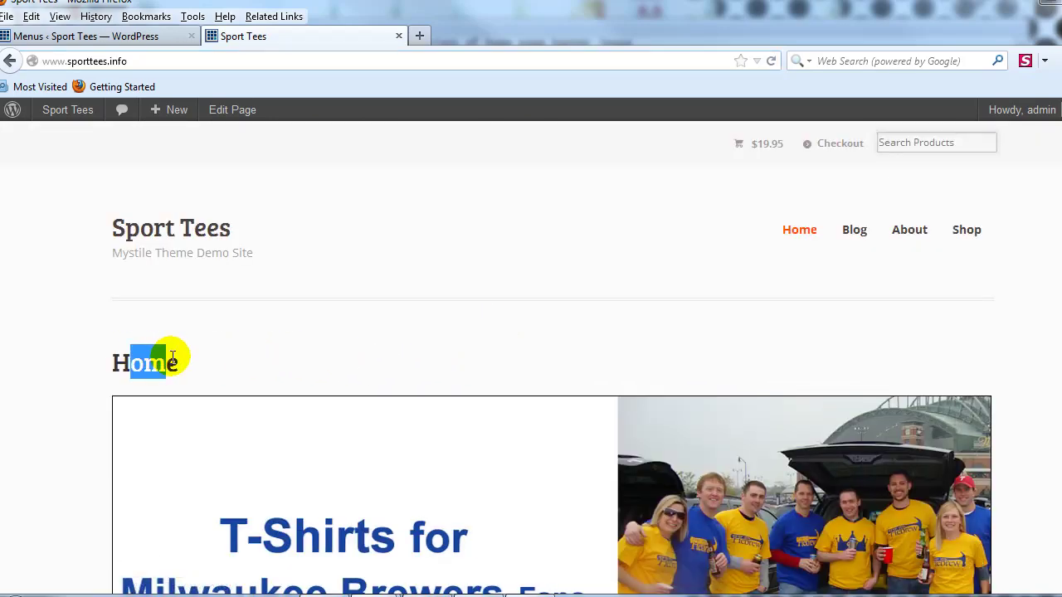
pyautogui.doubleClick(172, 357)
pyautogui.click(264, 346)
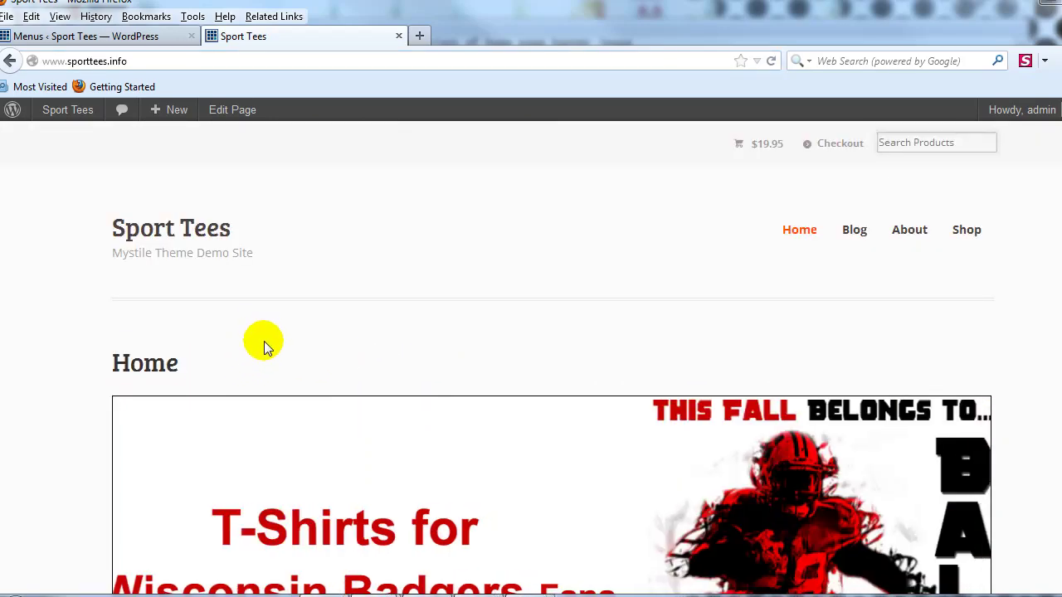
# Step: Open the Home page for editing in the WordPress admin, clear its title and update the page
pyautogui.click(138, 35)
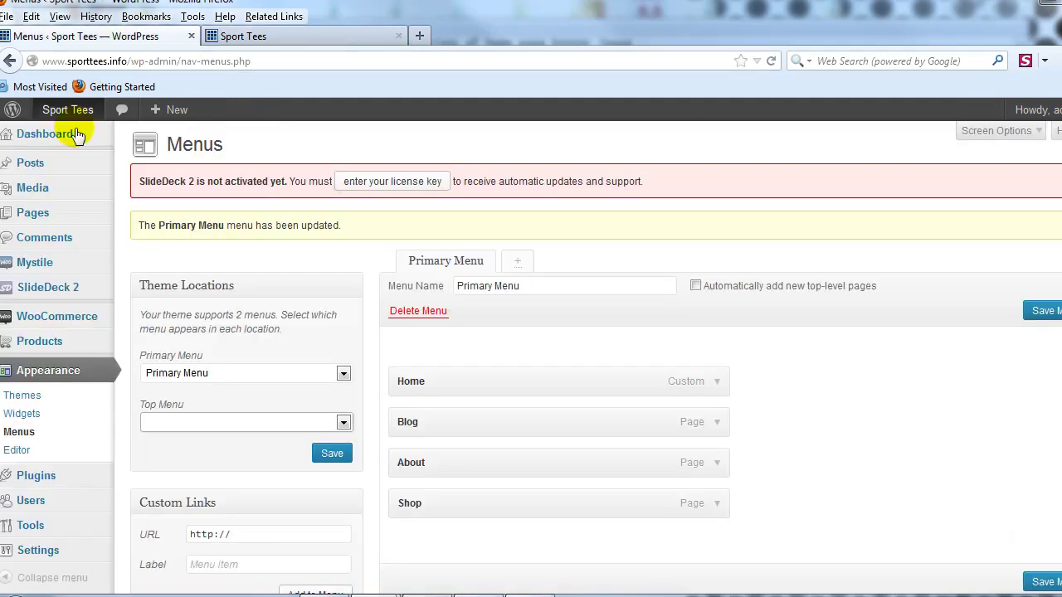
pyautogui.click(162, 215)
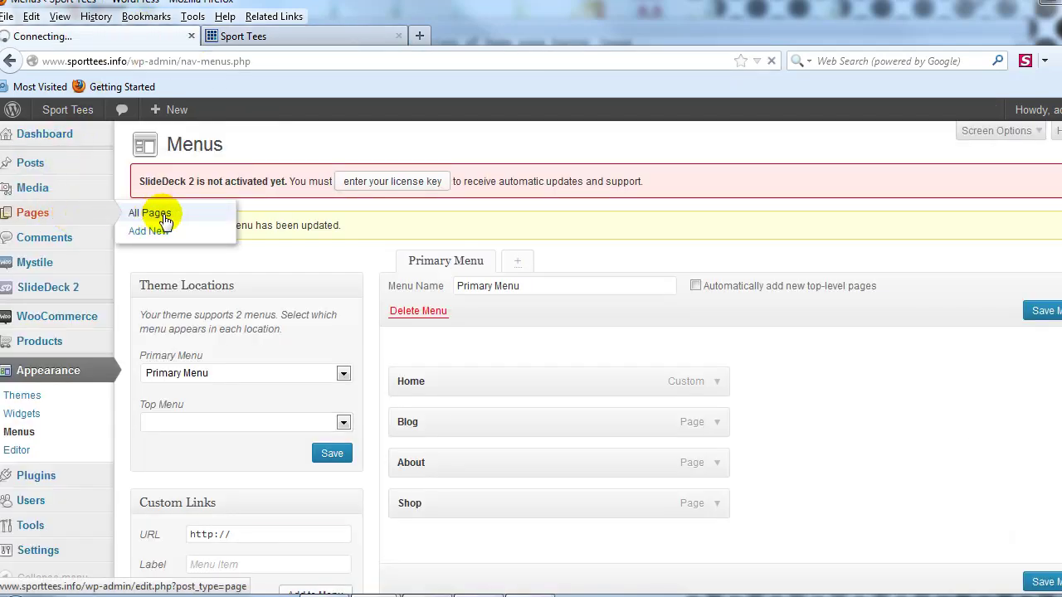
pyautogui.scroll(-3, 232, 431)
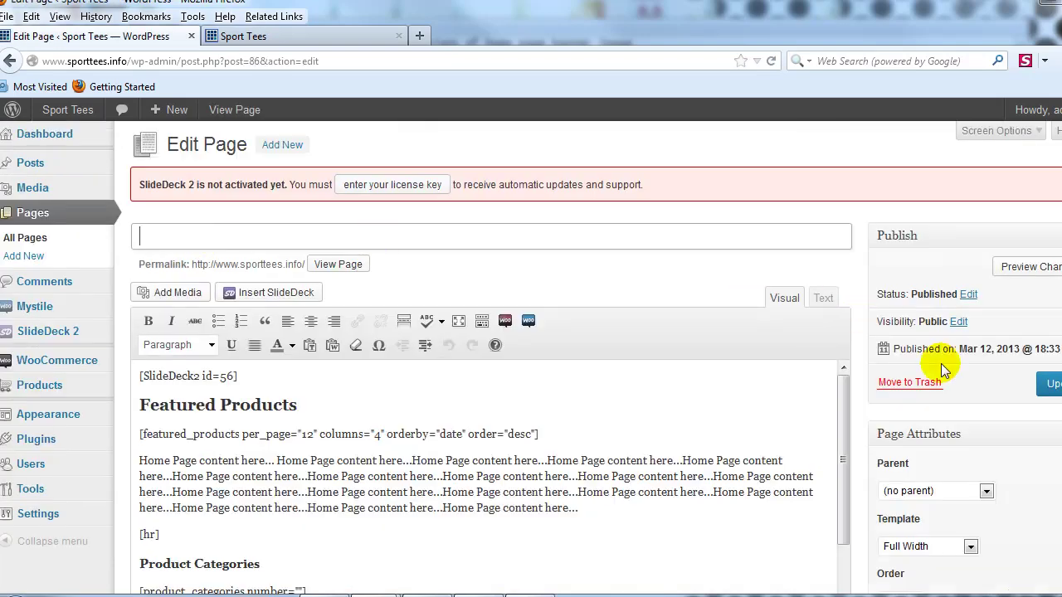
pyautogui.click(1047, 383)
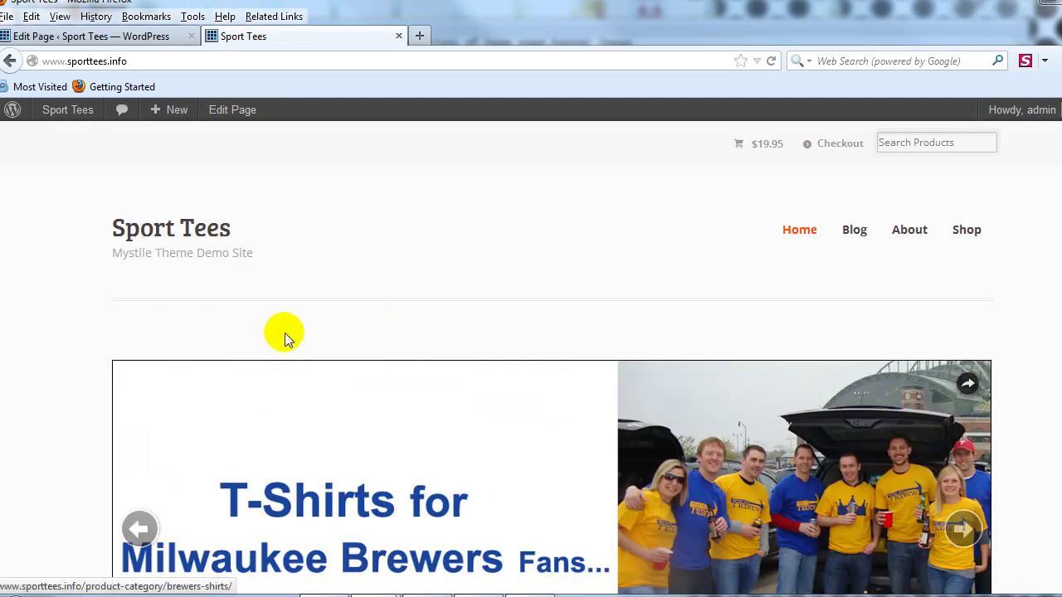
# Step: Review the updated live Home page from the header and slider down to the footer, checking the area above the slider
pyautogui.scroll(-3, 279, 342)
pyautogui.scroll(3, 301, 324)
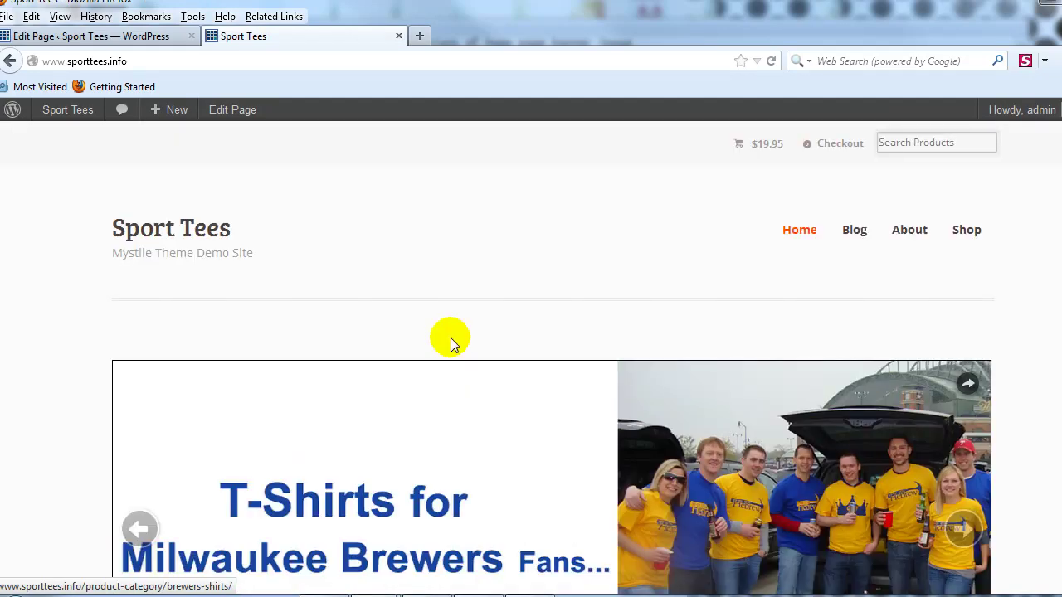
pyautogui.scroll(-5, 379, 289)
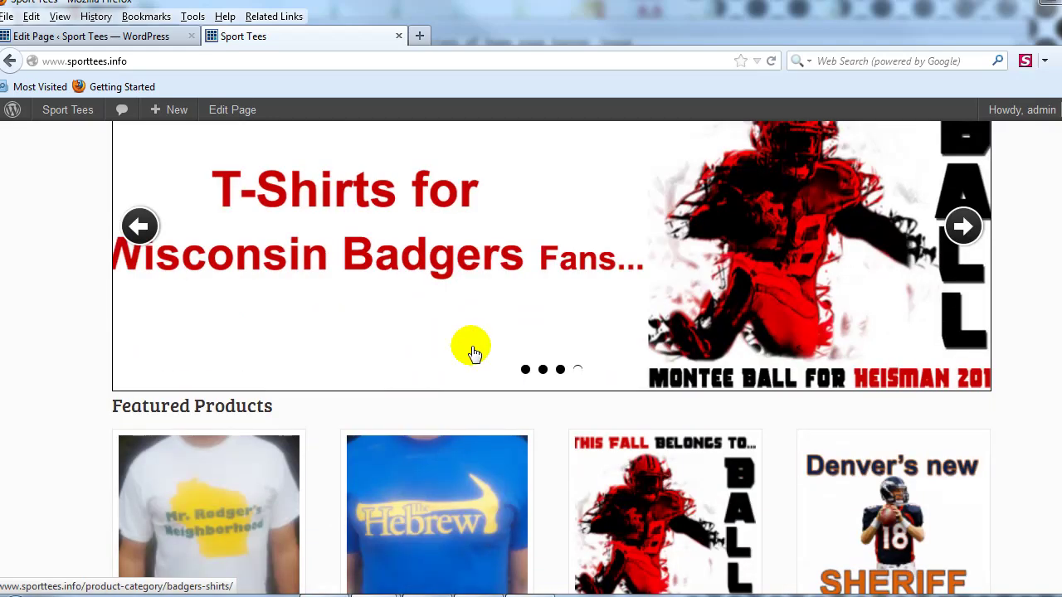
pyautogui.scroll(-7, 473, 352)
pyautogui.scroll(-6, 573, 380)
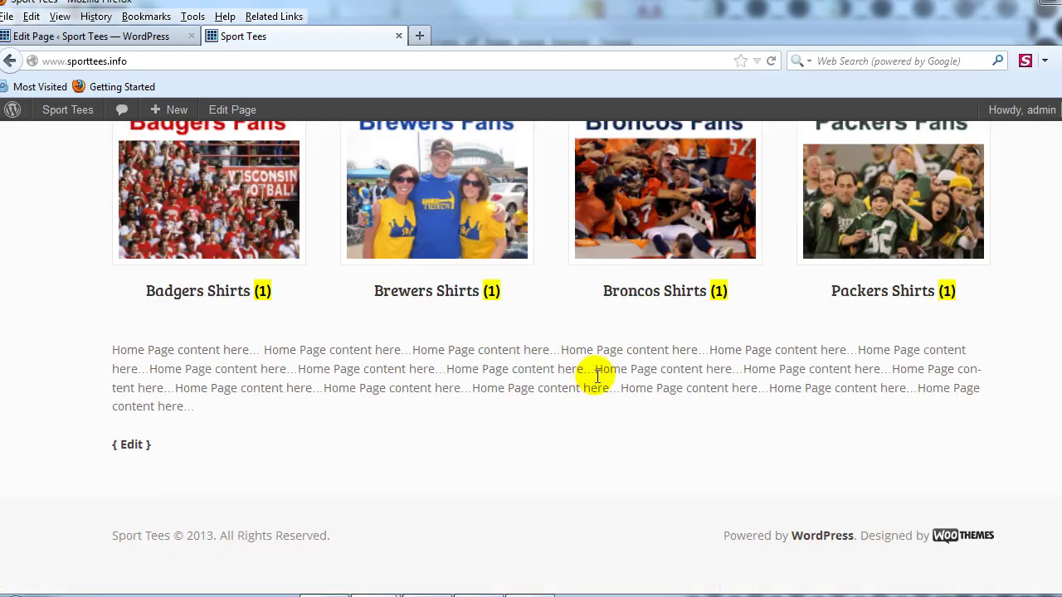
pyautogui.scroll(18, 606, 382)
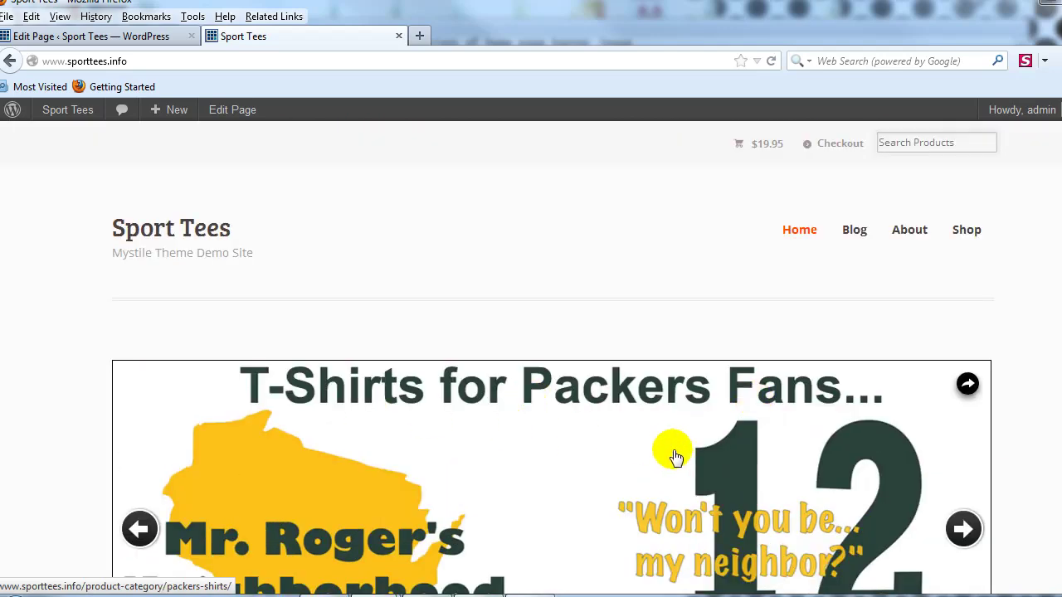
pyautogui.scroll(-3, 652, 427)
pyautogui.scroll(4, 703, 439)
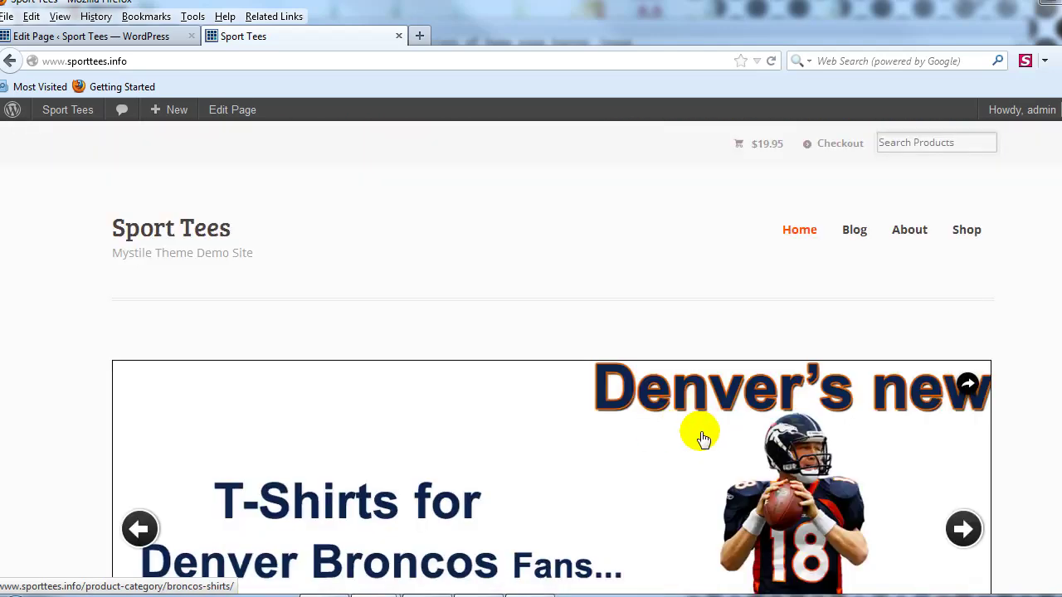